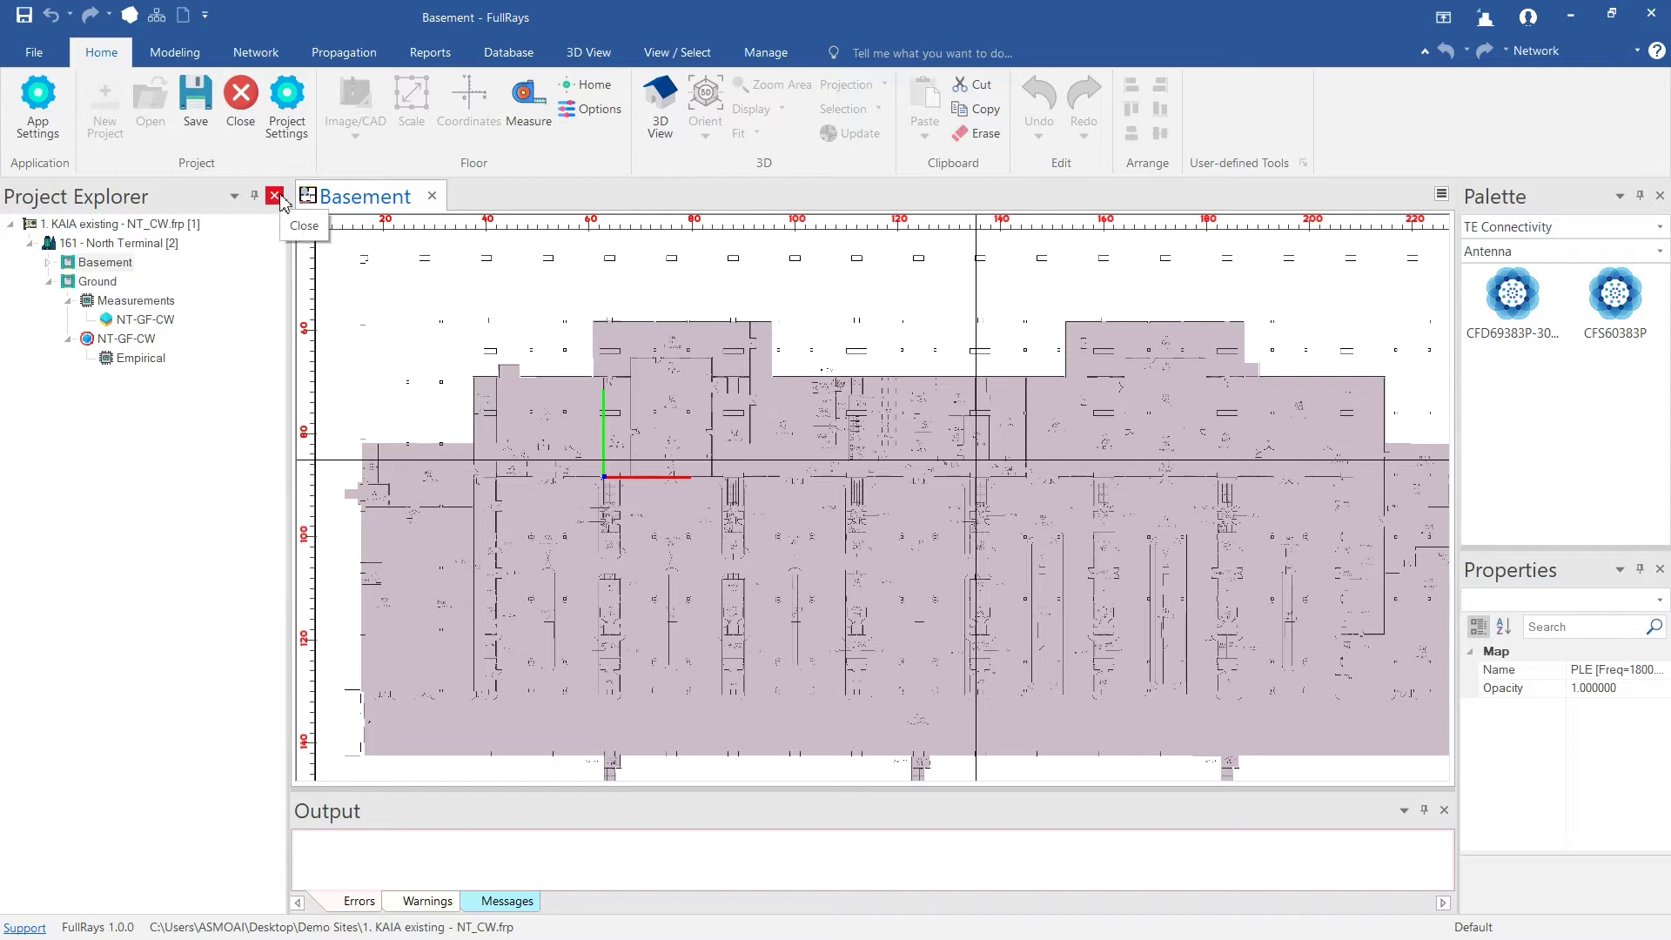
- Close the Project Explorer and start a Low Power Active System quick design on the Basement plan
{"action": "left_click", "coordinate": [275, 196]}
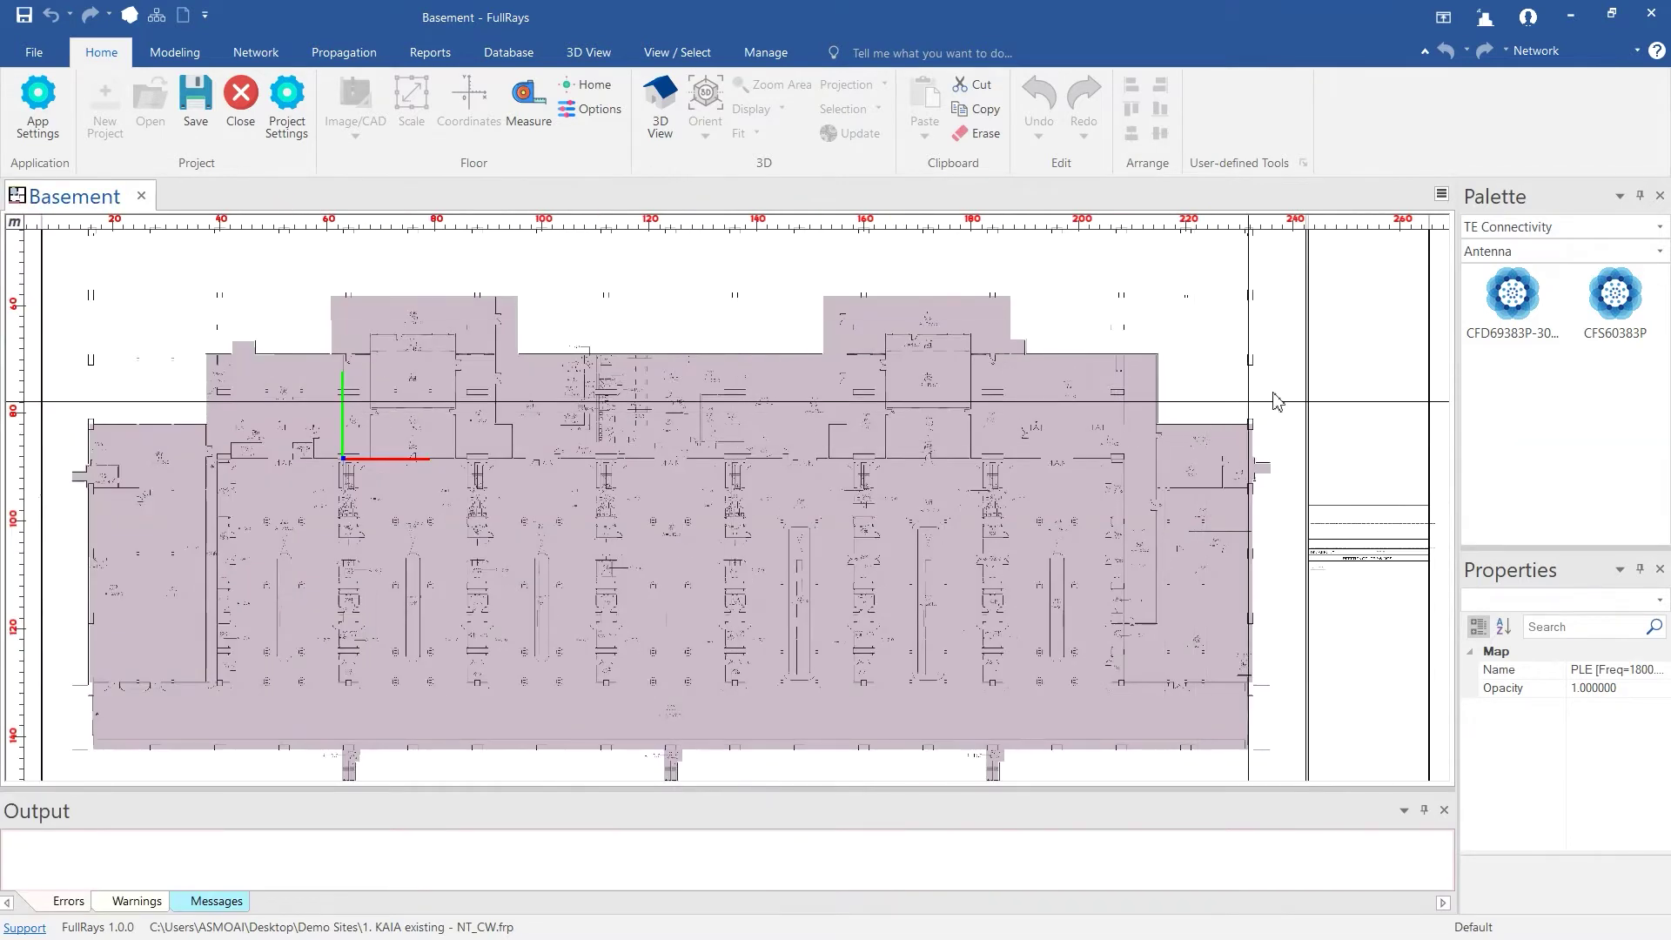
{"action": "scroll", "coordinate": [1386, 335], "scroll_direction": "down", "scroll_amount": 1}
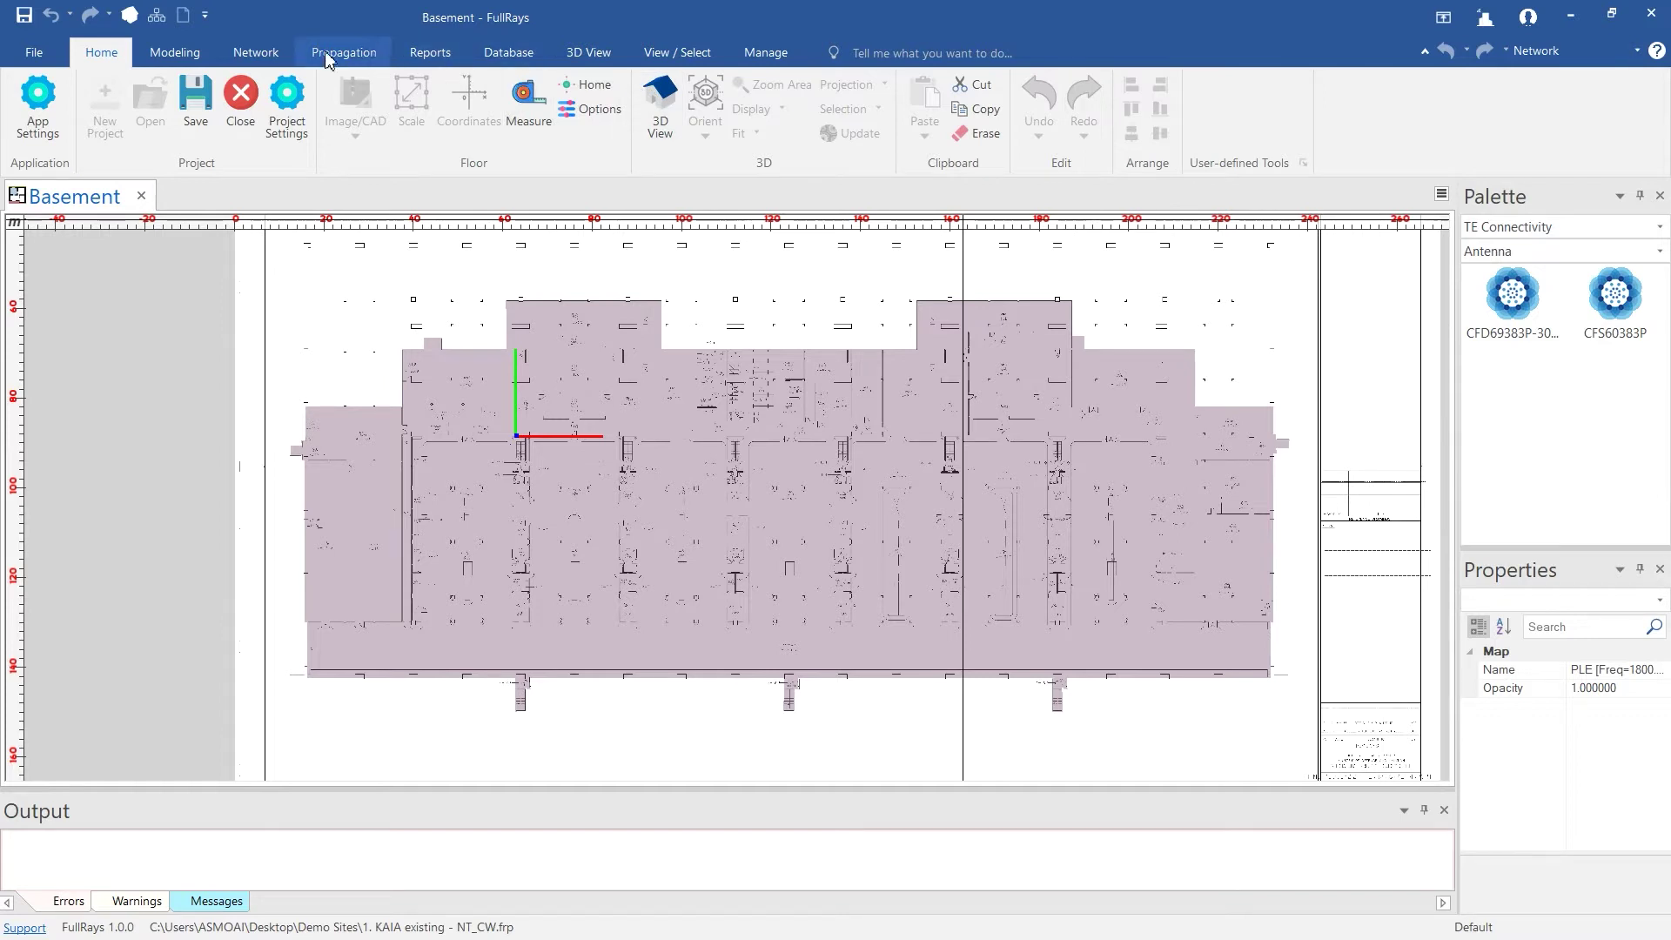
{"action": "left_click", "coordinate": [255, 52]}
{"action": "scroll", "coordinate": [522, 440], "scroll_direction": "up", "scroll_amount": 4}
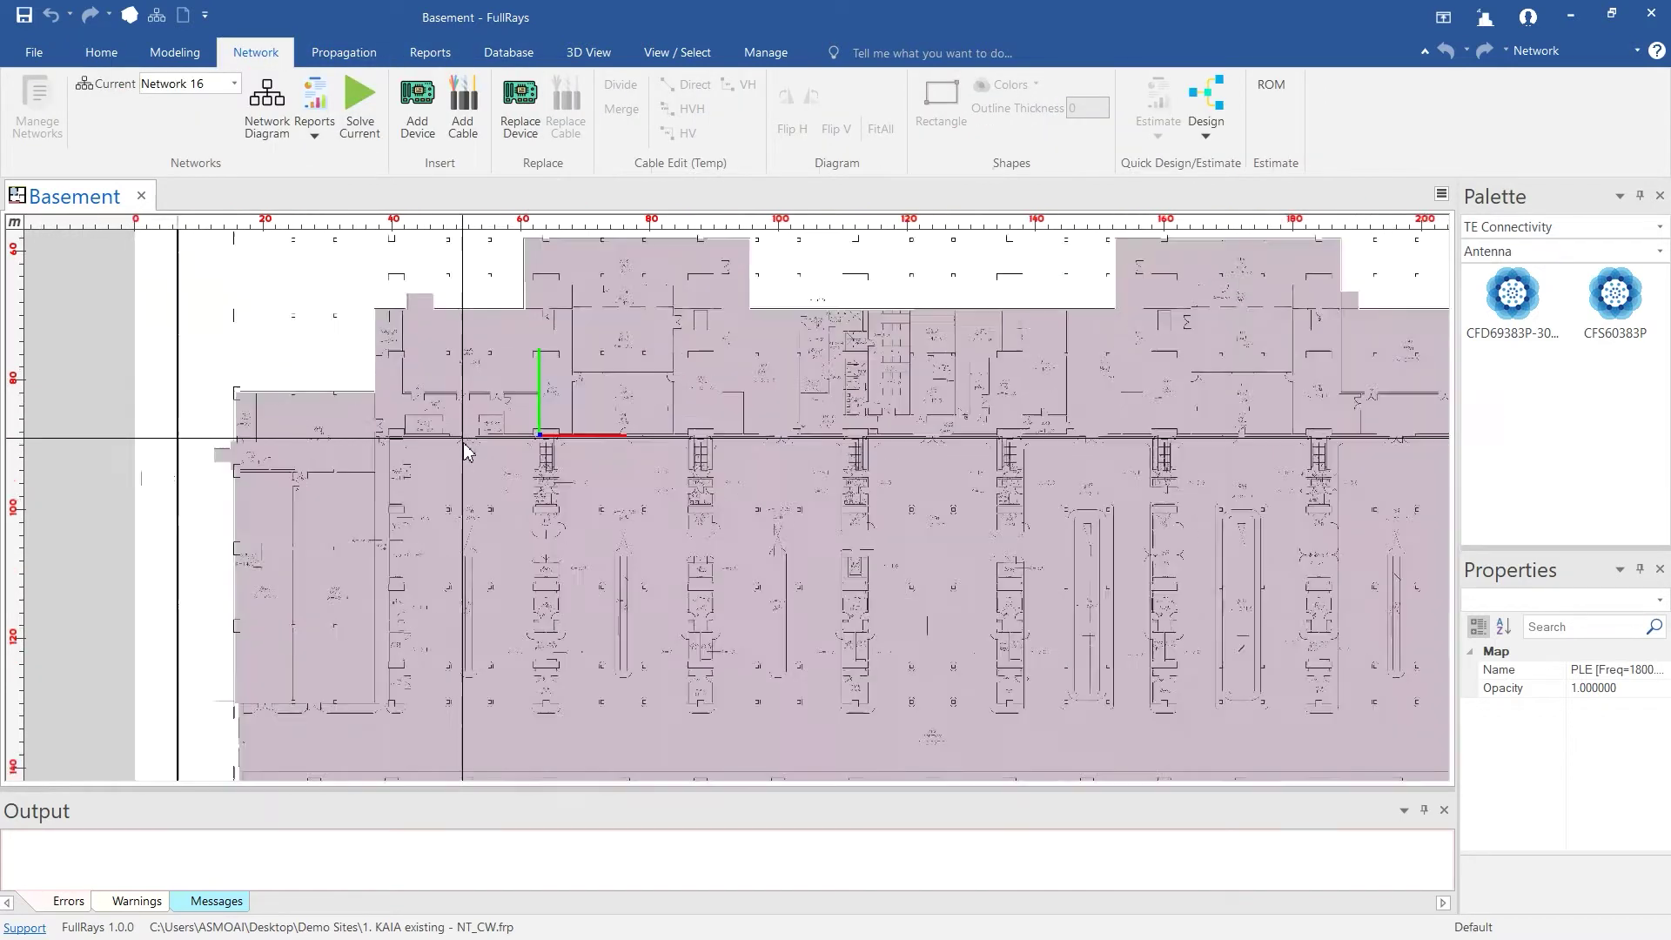
{"action": "left_click_drag", "start_coordinate": [647, 505], "coordinate": [217, 600]}
{"action": "left_click_drag", "start_coordinate": [990, 464], "coordinate": [902, 464]}
{"action": "scroll", "coordinate": [905, 472], "scroll_direction": "down", "scroll_amount": 3}
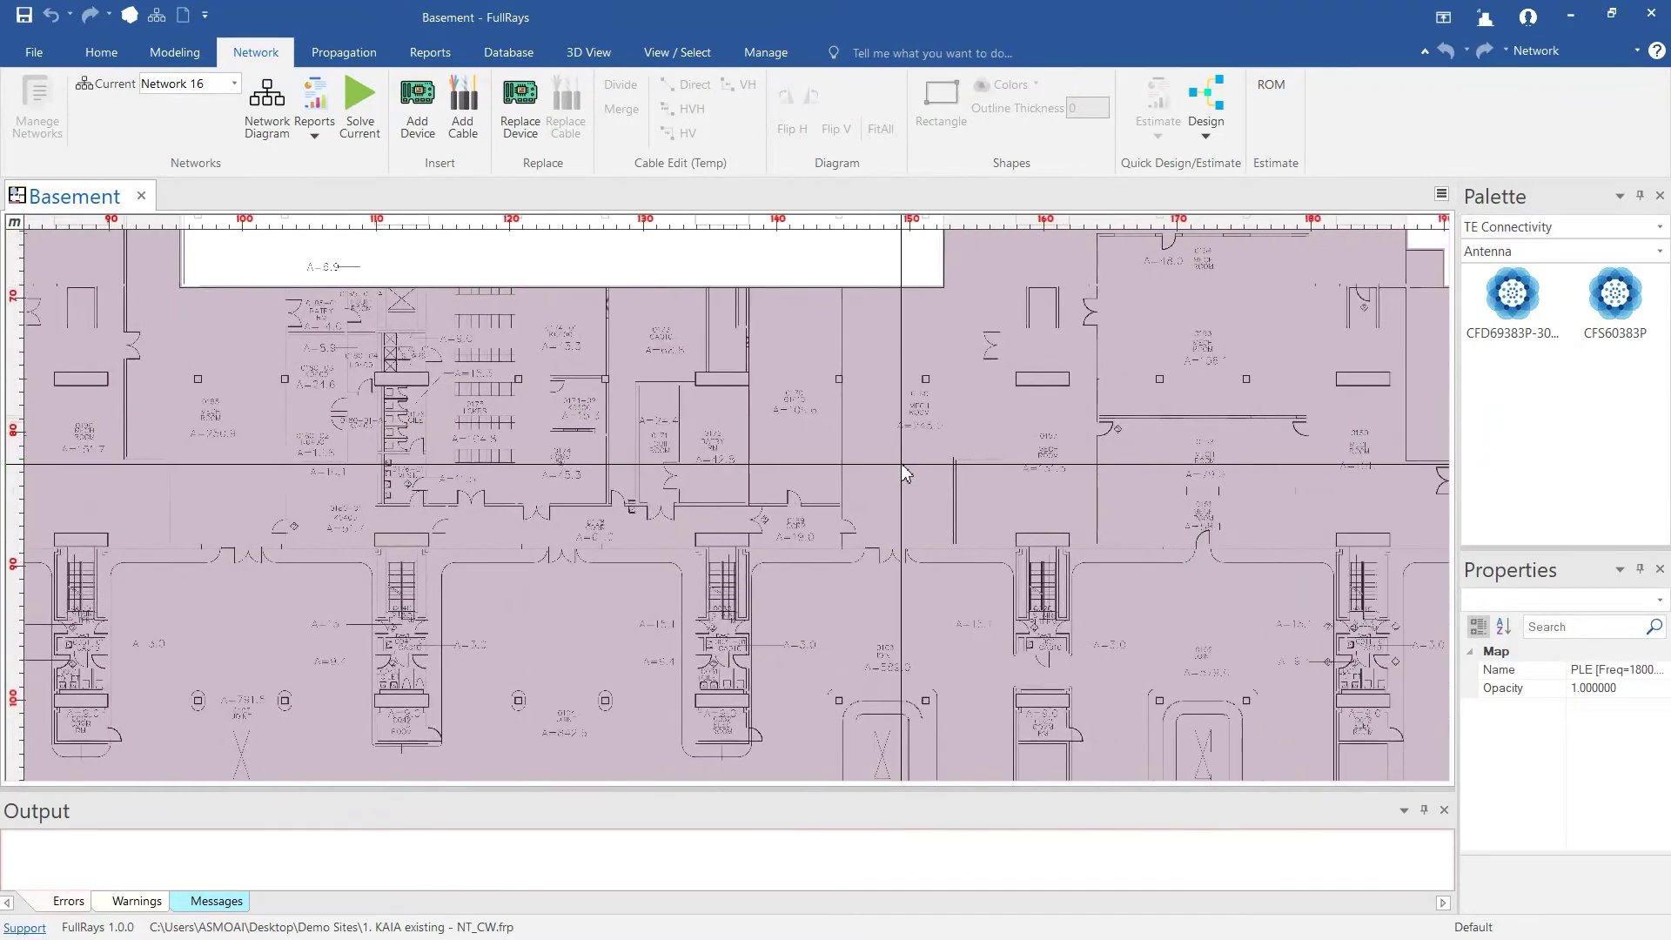
{"action": "left_click", "coordinate": [1201, 140]}
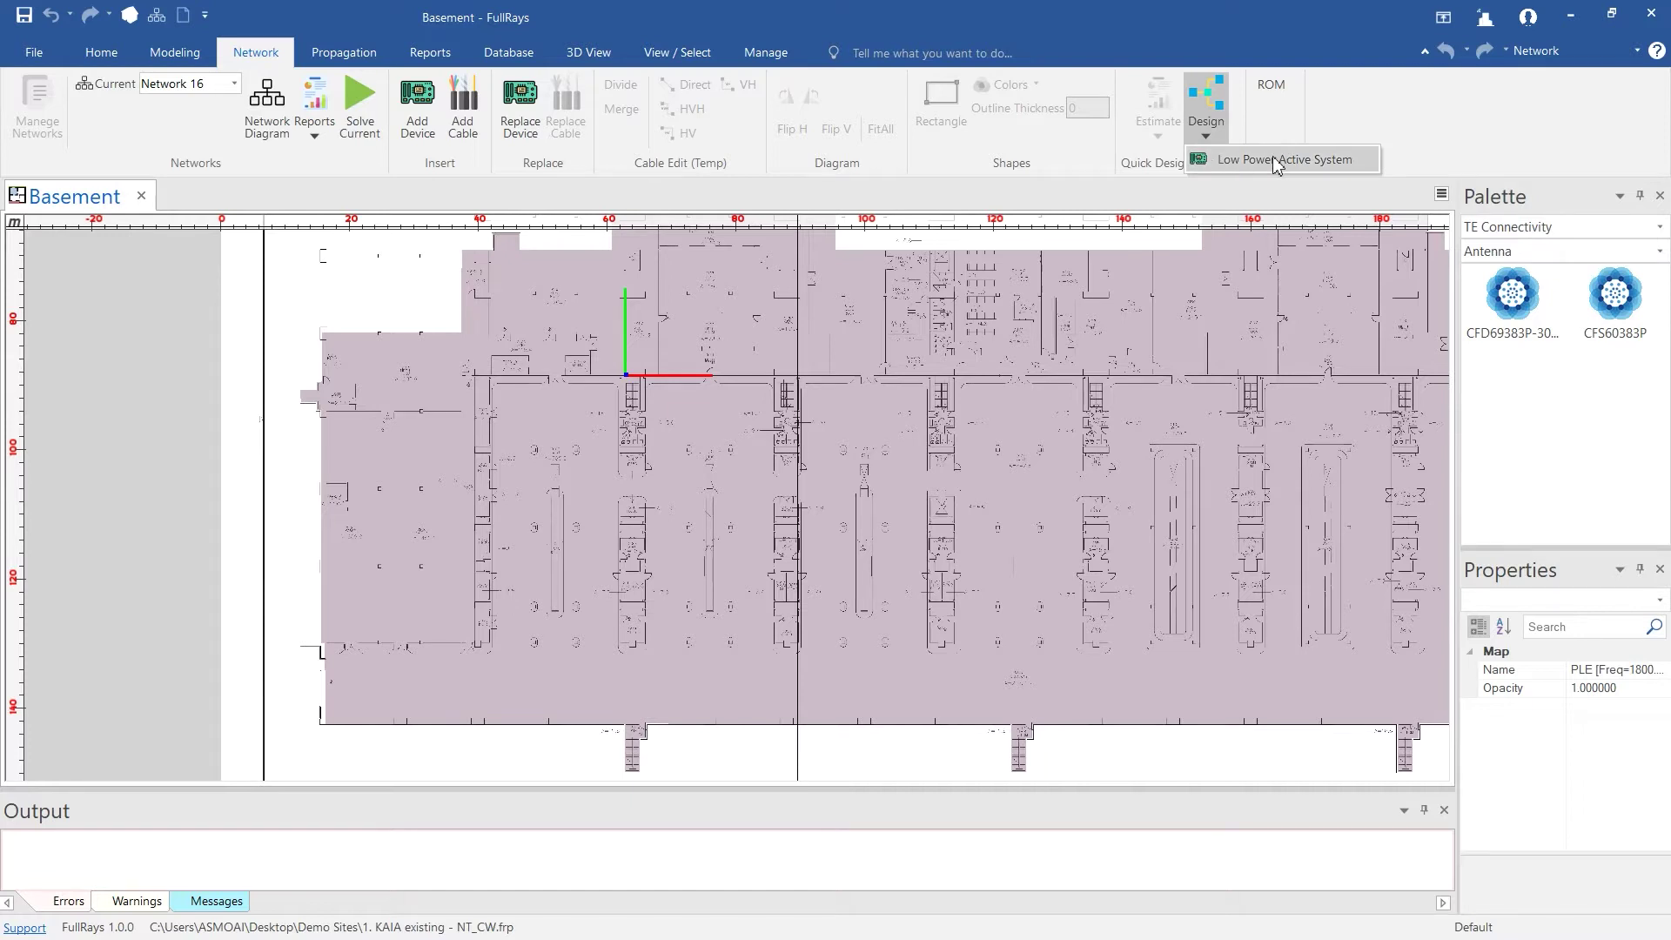
{"action": "left_click", "coordinate": [1277, 161]}
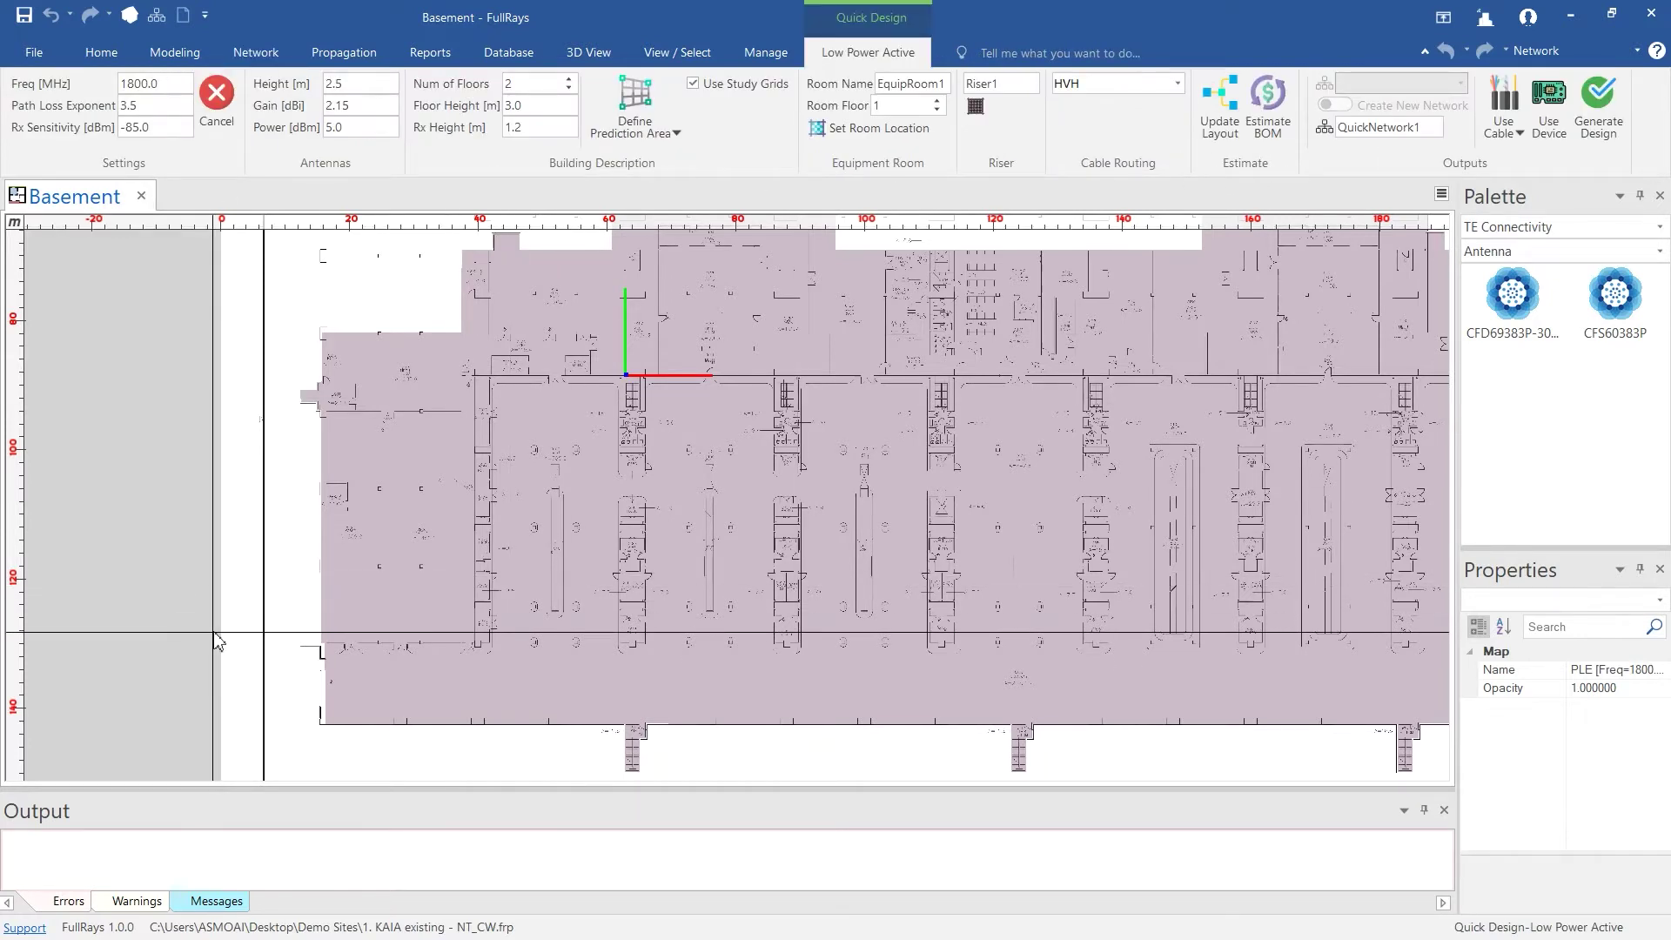
- Define the prediction area as a closed polygon traced around the basement's outer building outline
{"action": "scroll", "coordinate": [196, 642], "scroll_direction": "down", "scroll_amount": 1}
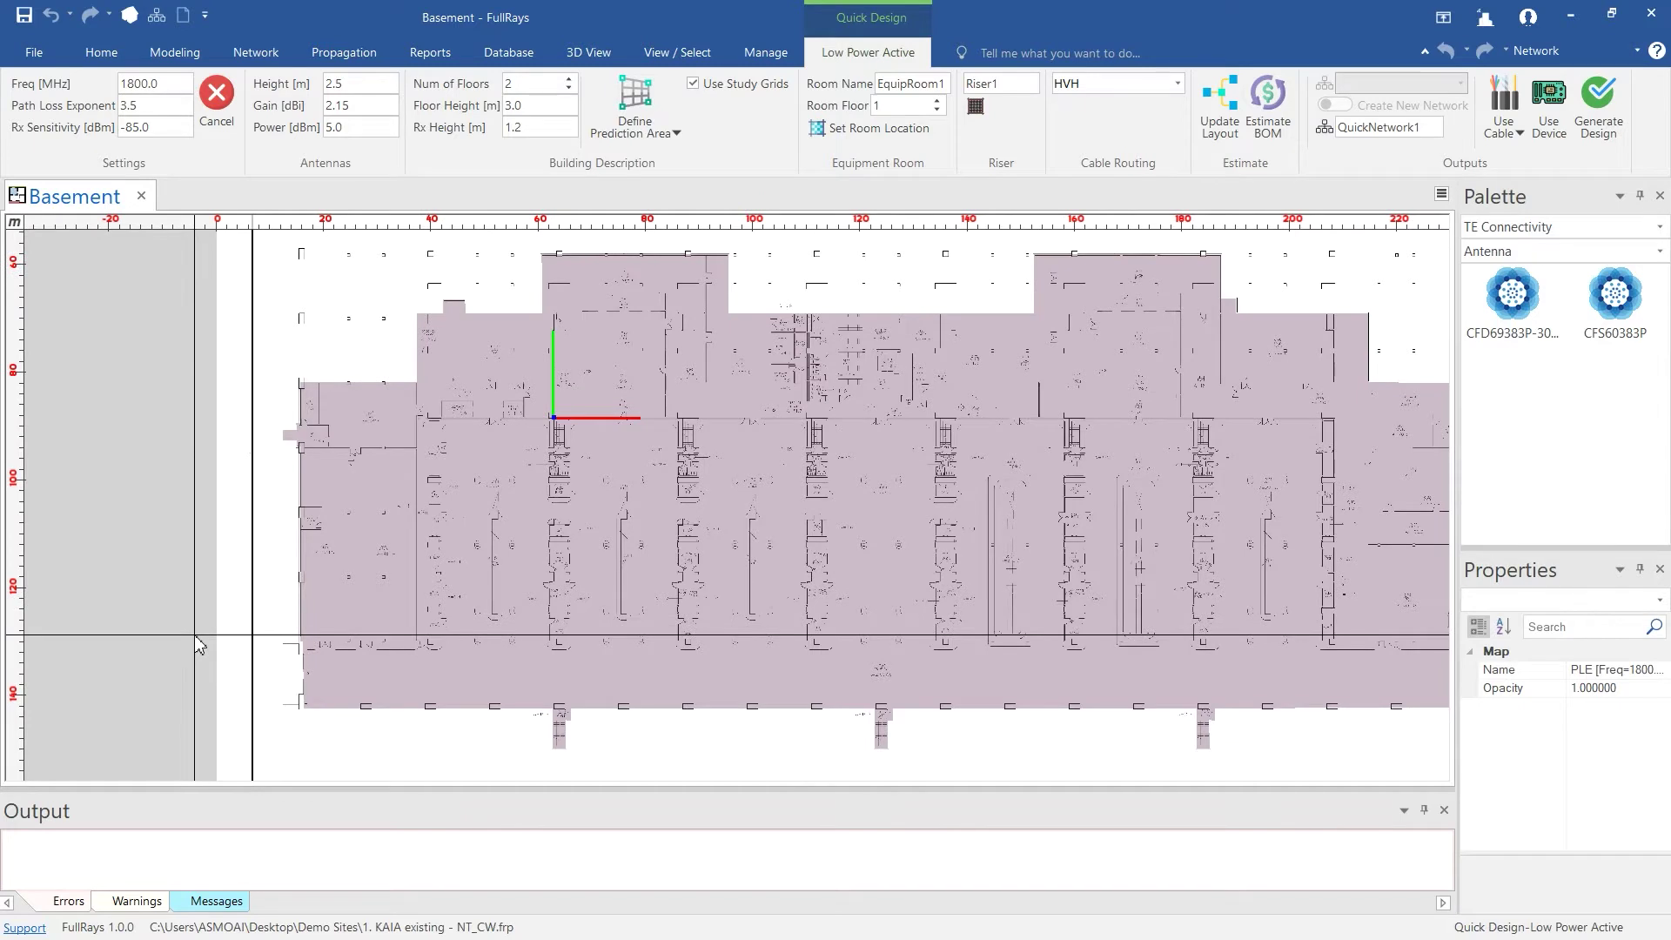
{"action": "left_click", "coordinate": [638, 105]}
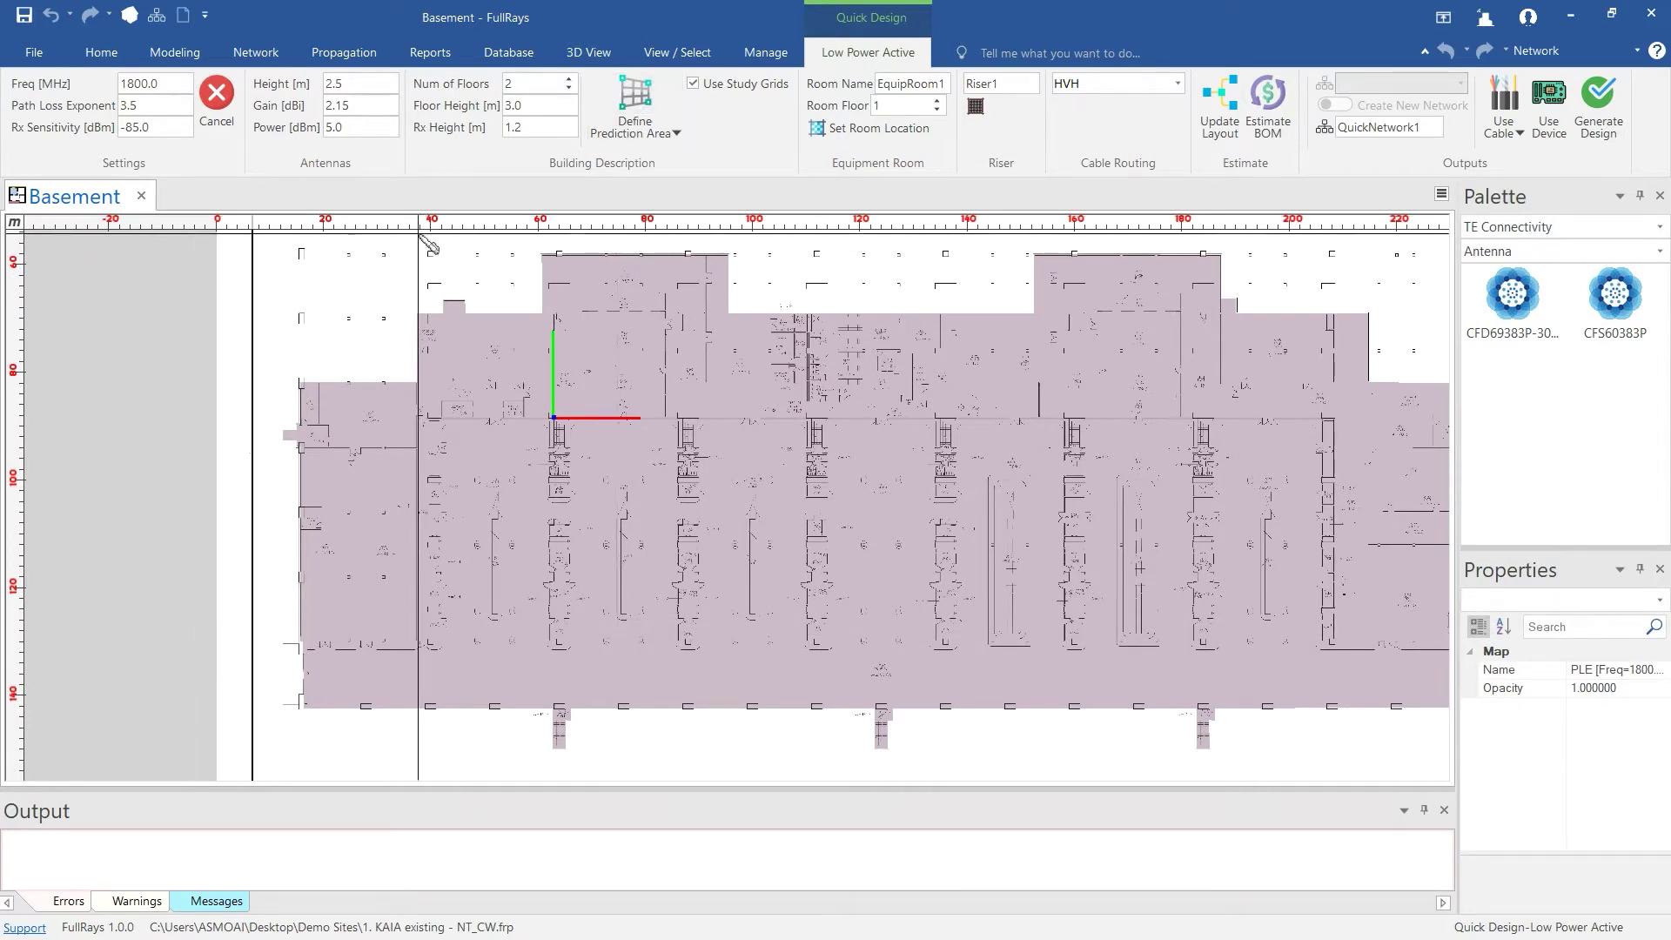
{"action": "left_click", "coordinate": [300, 385]}
{"action": "left_click", "coordinate": [416, 384]}
{"action": "left_click", "coordinate": [415, 314]}
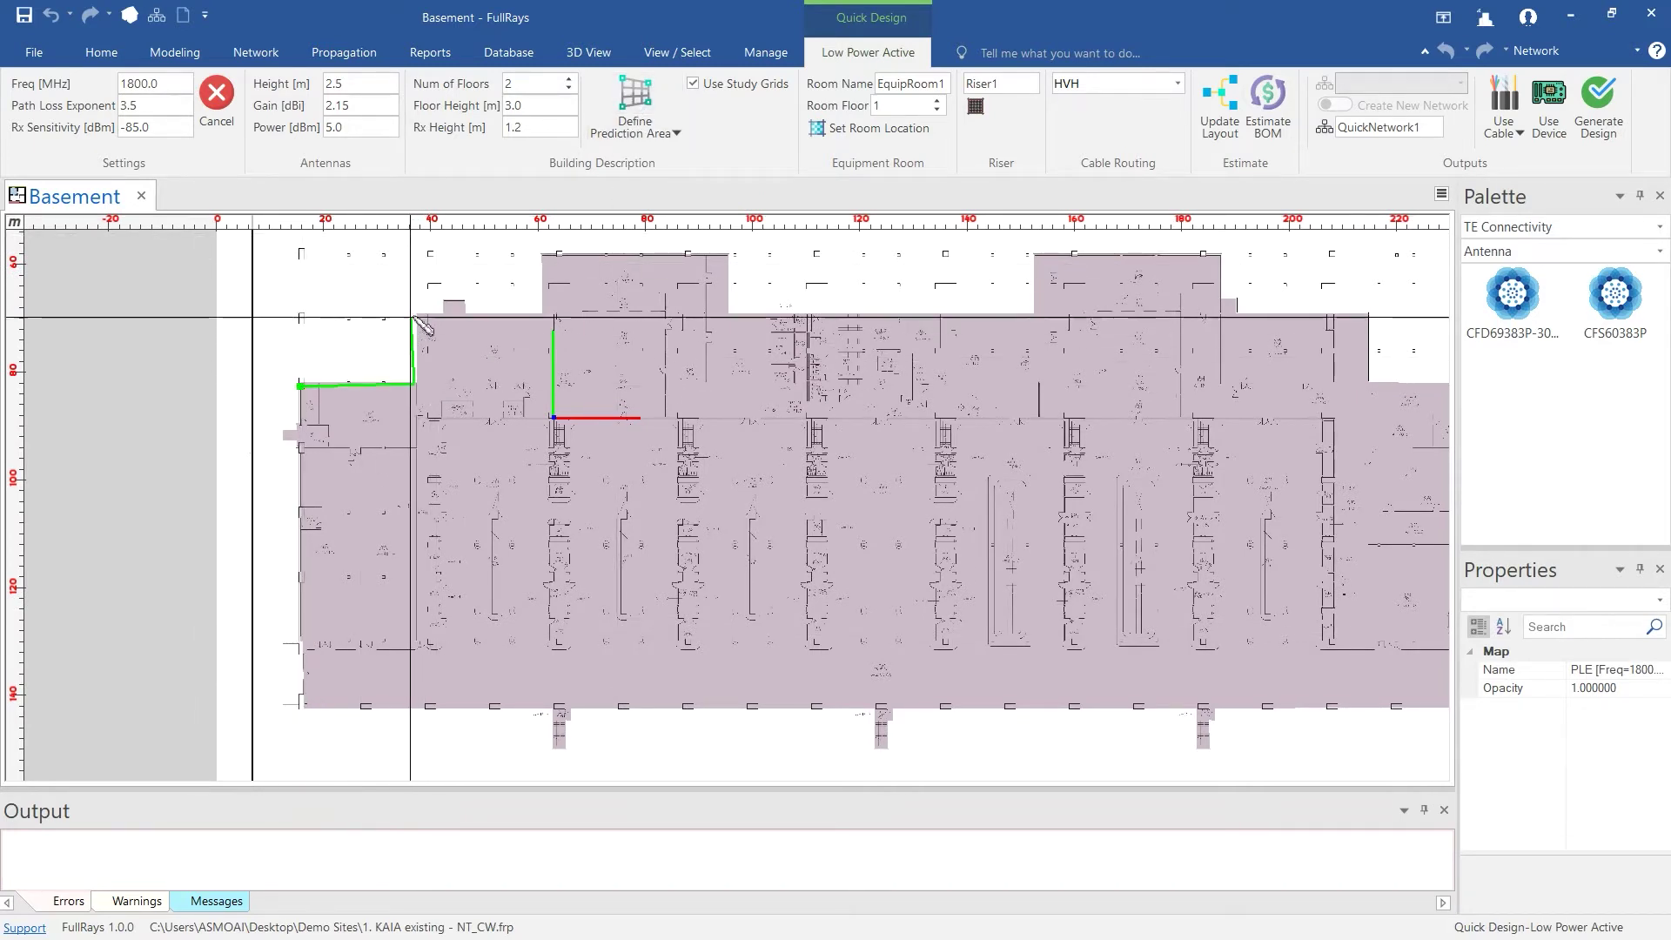
{"action": "left_click", "coordinate": [541, 314]}
{"action": "left_click", "coordinate": [540, 255]}
{"action": "left_click", "coordinate": [730, 254]}
{"action": "left_click", "coordinate": [730, 312]}
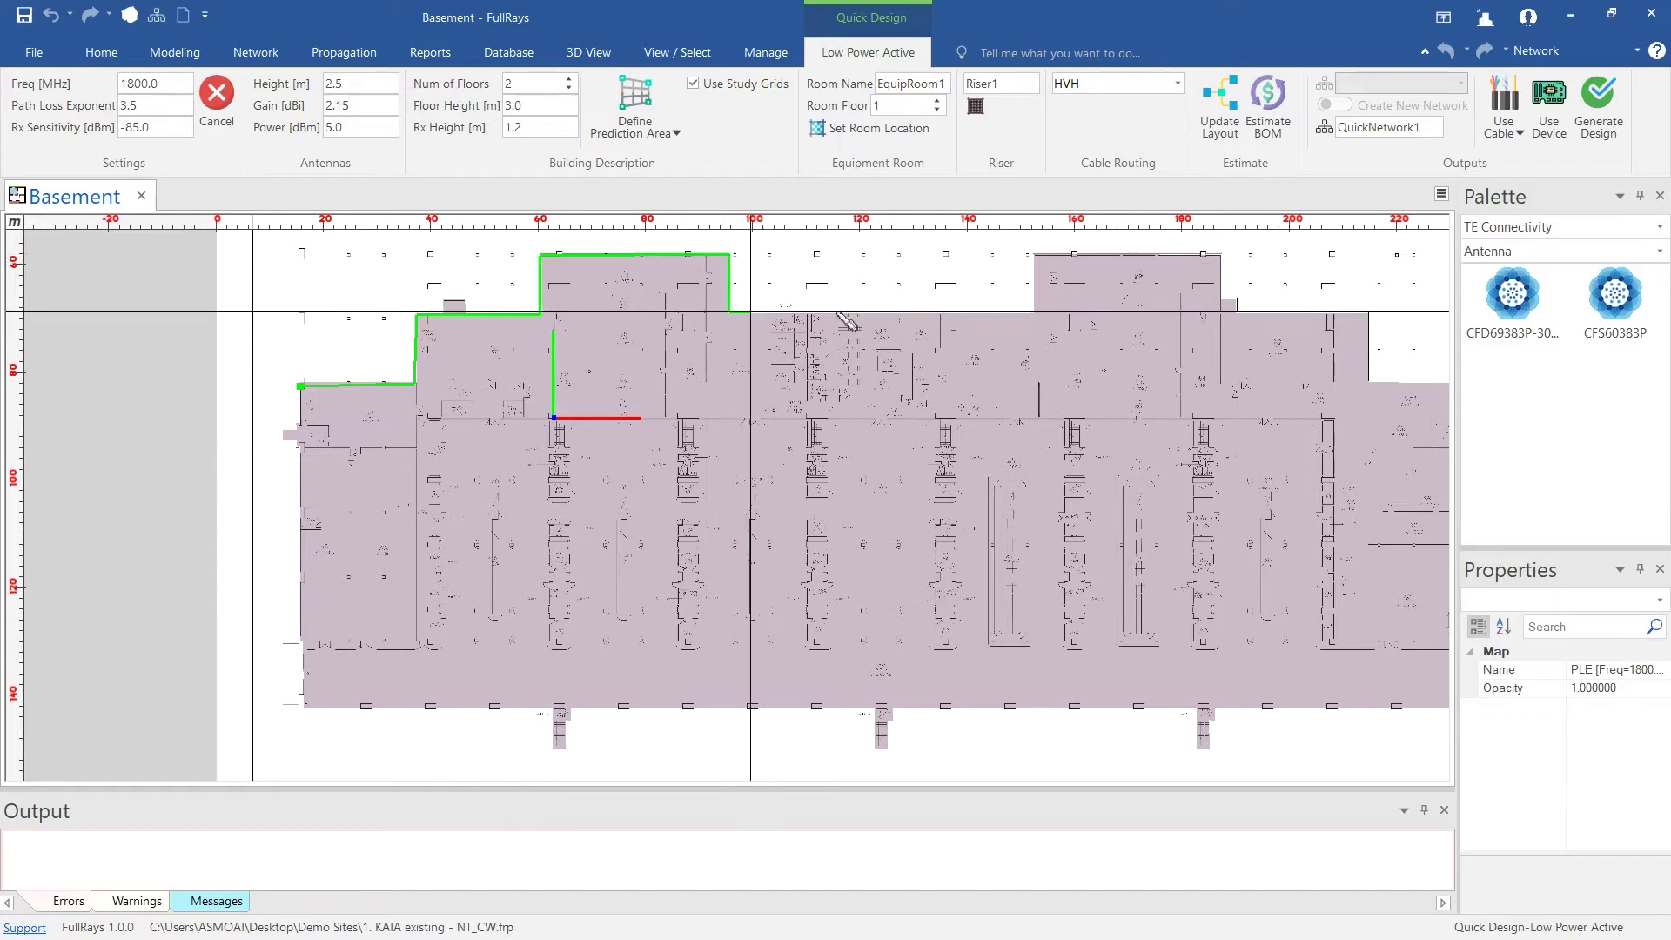
{"action": "left_click", "coordinate": [1030, 311]}
{"action": "left_click", "coordinate": [1034, 254]}
{"action": "left_click", "coordinate": [1220, 254]}
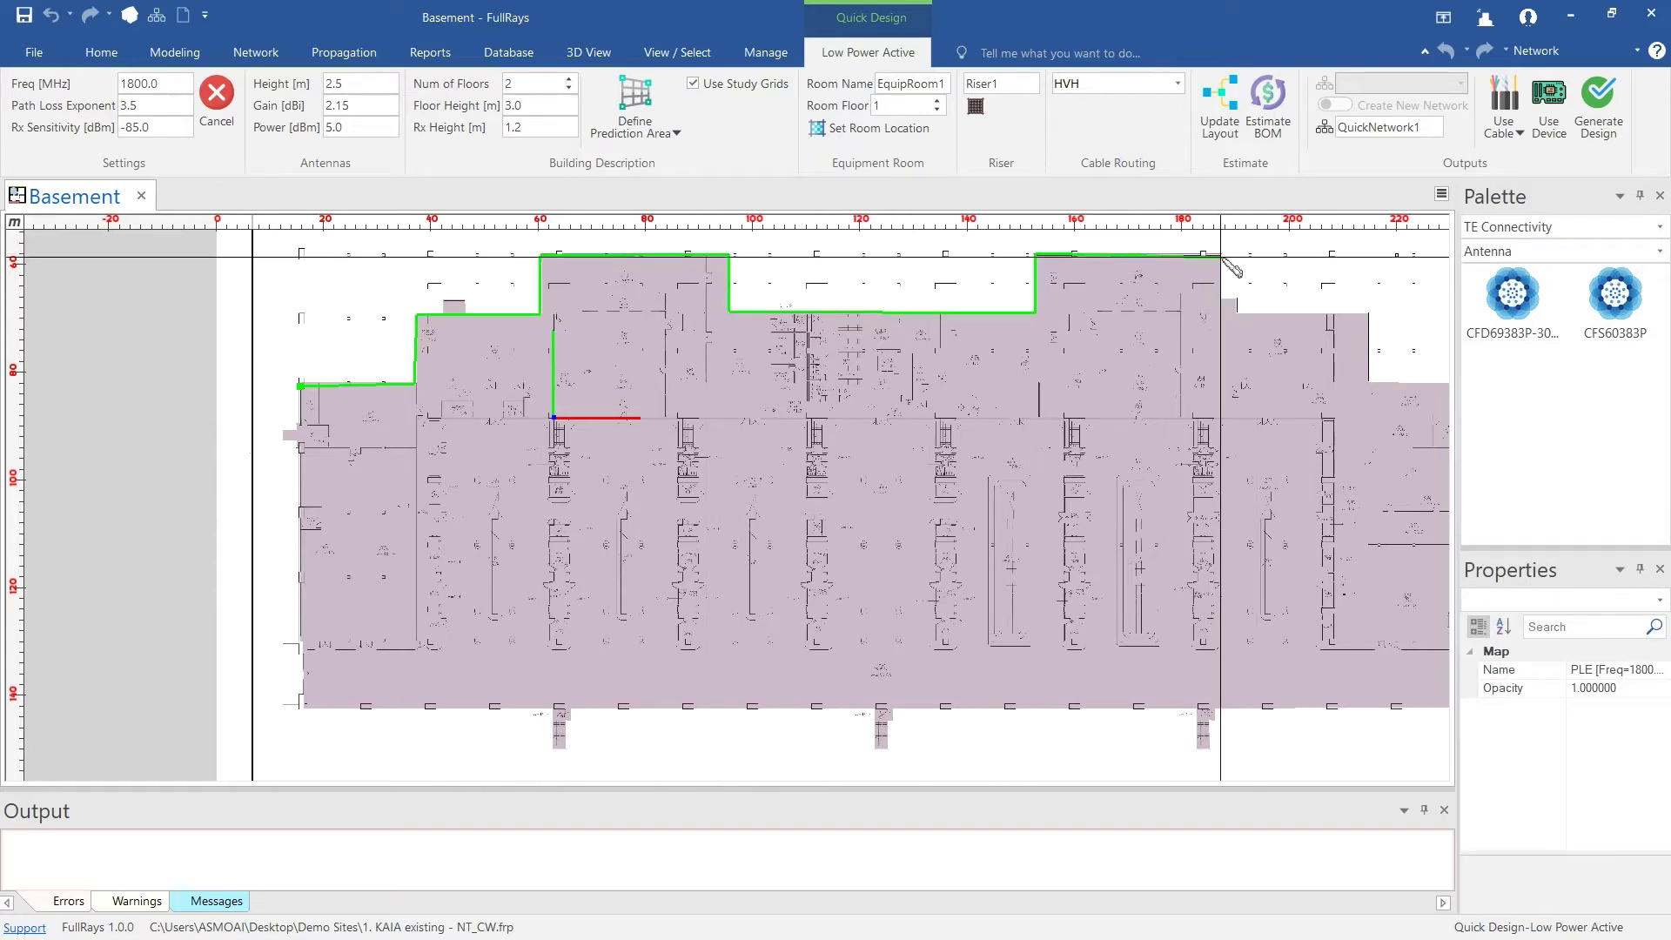
{"action": "left_click", "coordinate": [1221, 295]}
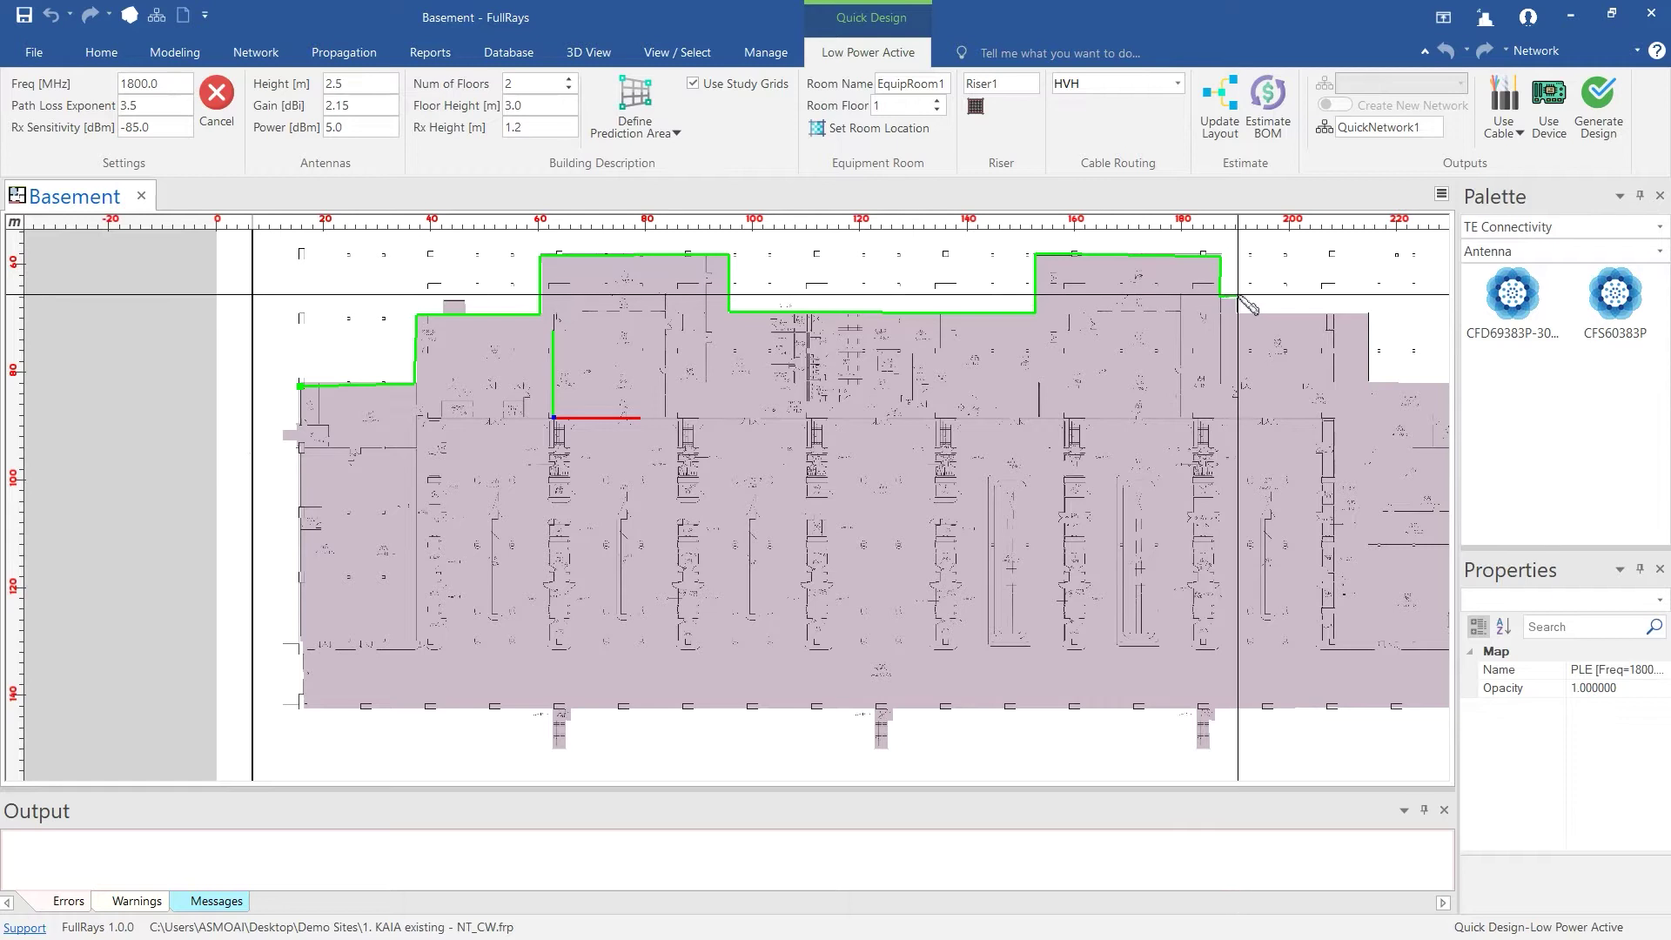
{"action": "left_click", "coordinate": [1237, 296]}
{"action": "left_click", "coordinate": [1238, 315]}
{"action": "left_click", "coordinate": [1369, 315]}
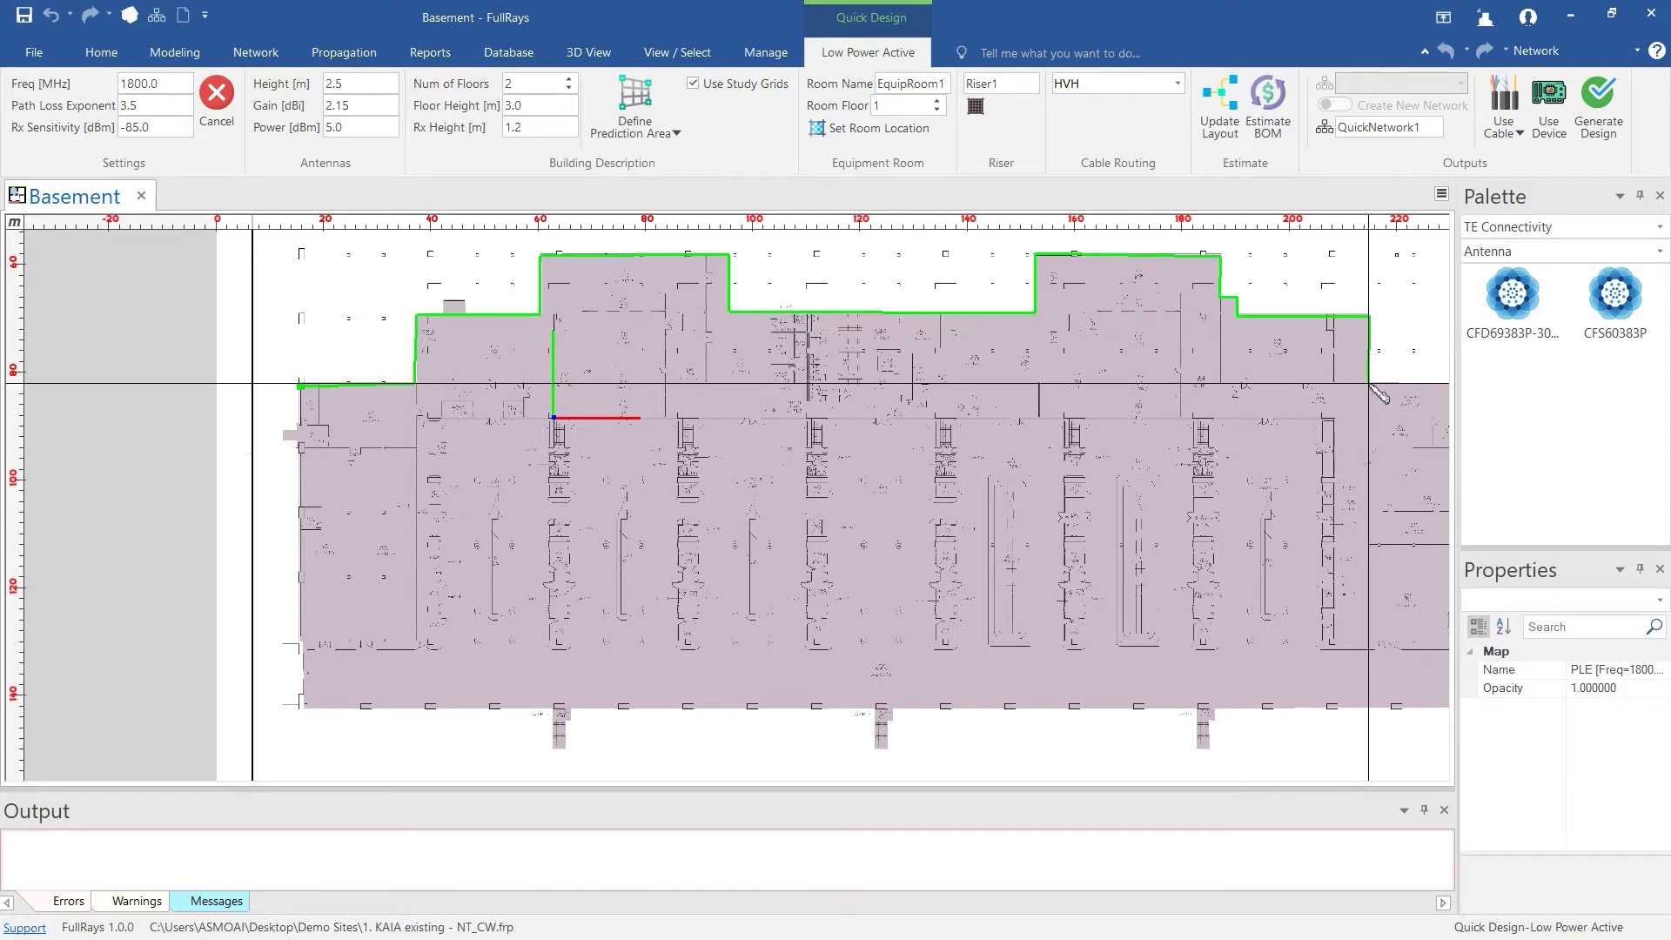
{"action": "left_click", "coordinate": [1369, 382]}
{"action": "left_click", "coordinate": [1287, 385]}
{"action": "left_click", "coordinate": [1283, 708]}
{"action": "scroll", "coordinate": [1283, 708], "scroll_direction": "left", "scroll_amount": 5}
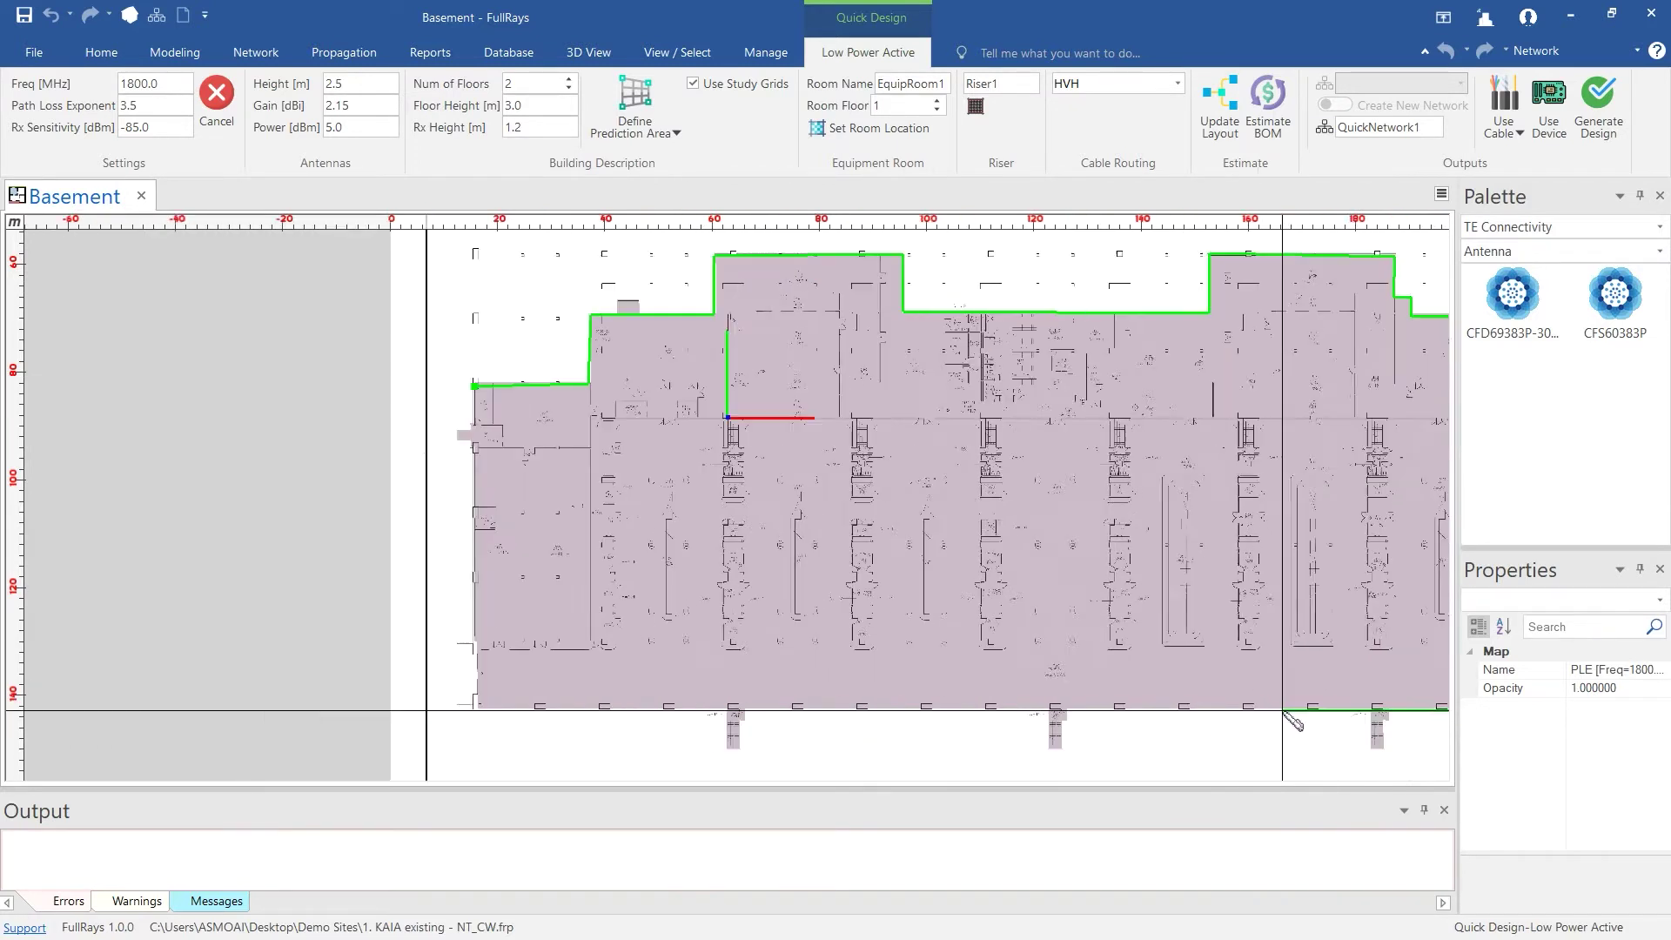
{"action": "left_click", "coordinate": [910, 705]}
{"action": "left_click", "coordinate": [909, 388]}
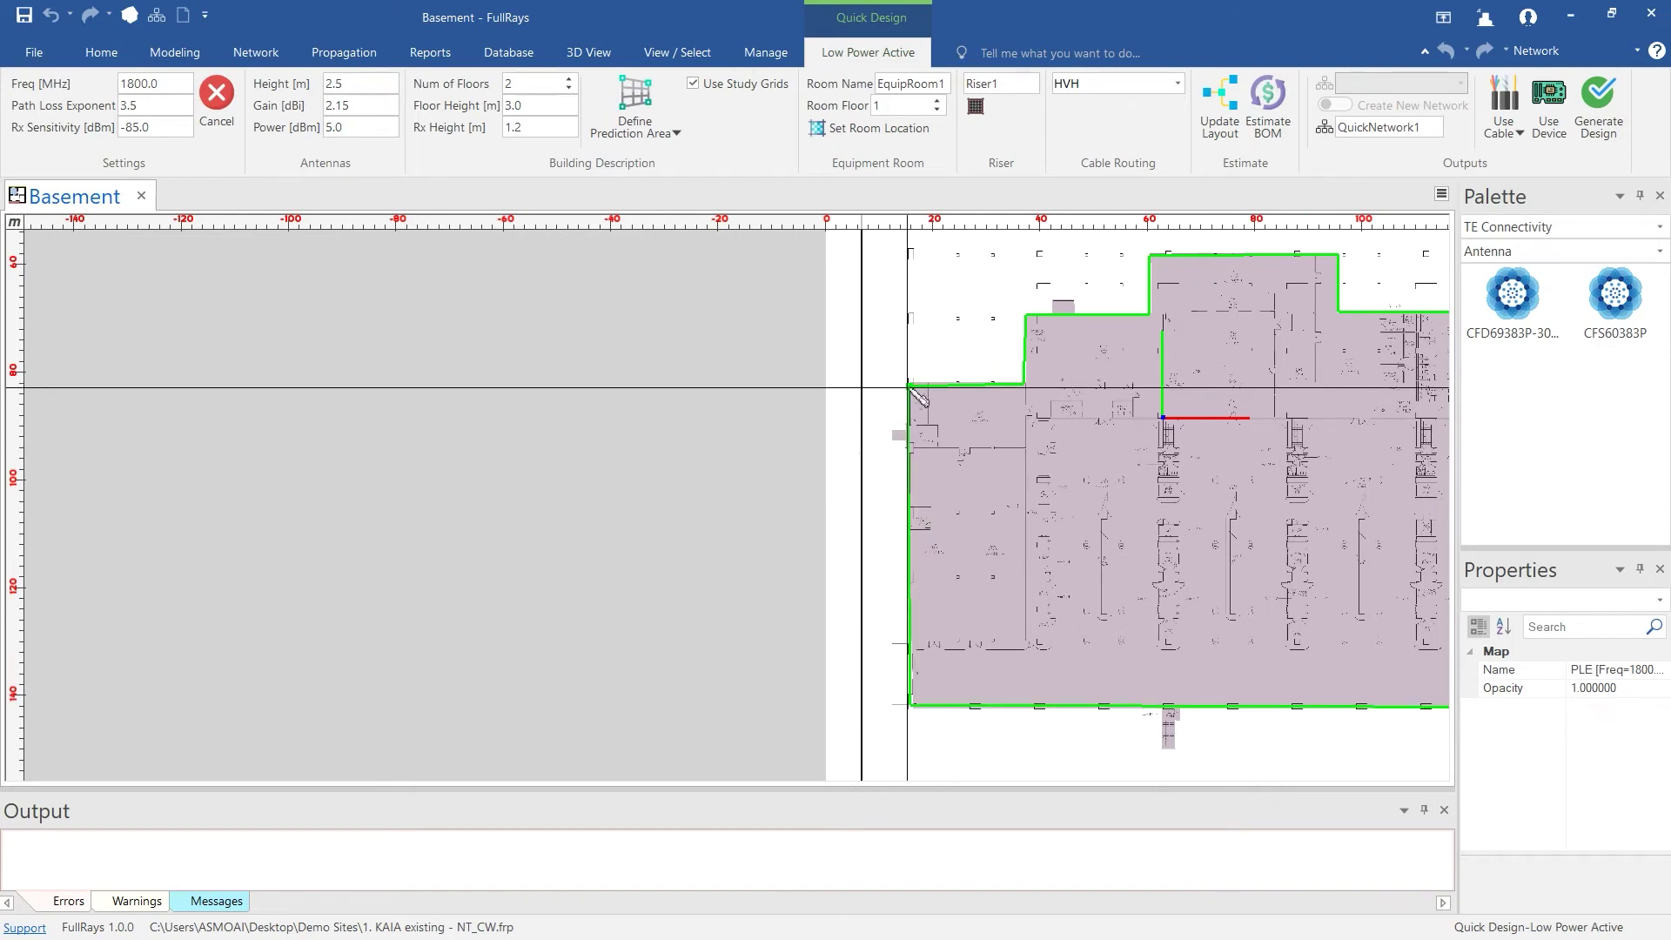
- Place equipment room EquipRoom1 in a core room near the middle of the building, with riser Riser1 directly above it
{"action": "left_click", "coordinate": [855, 132]}
{"action": "scroll", "coordinate": [889, 588], "scroll_direction": "up", "scroll_amount": 15}
{"action": "left_click", "coordinate": [763, 502]}
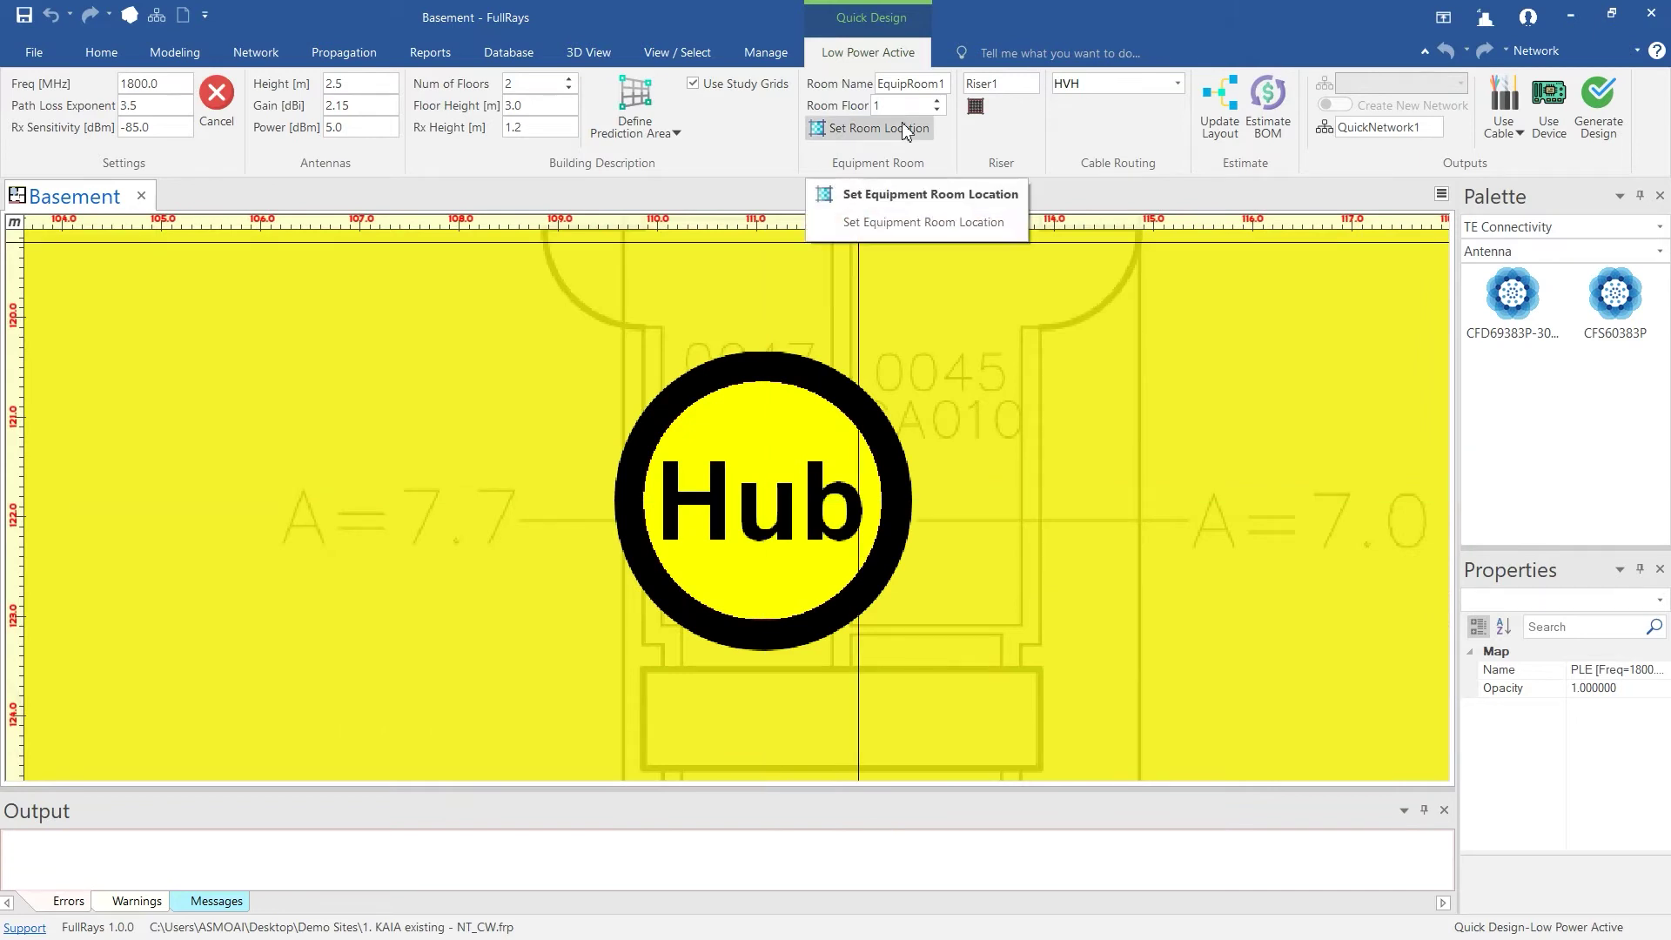
{"action": "left_click", "coordinate": [766, 296]}
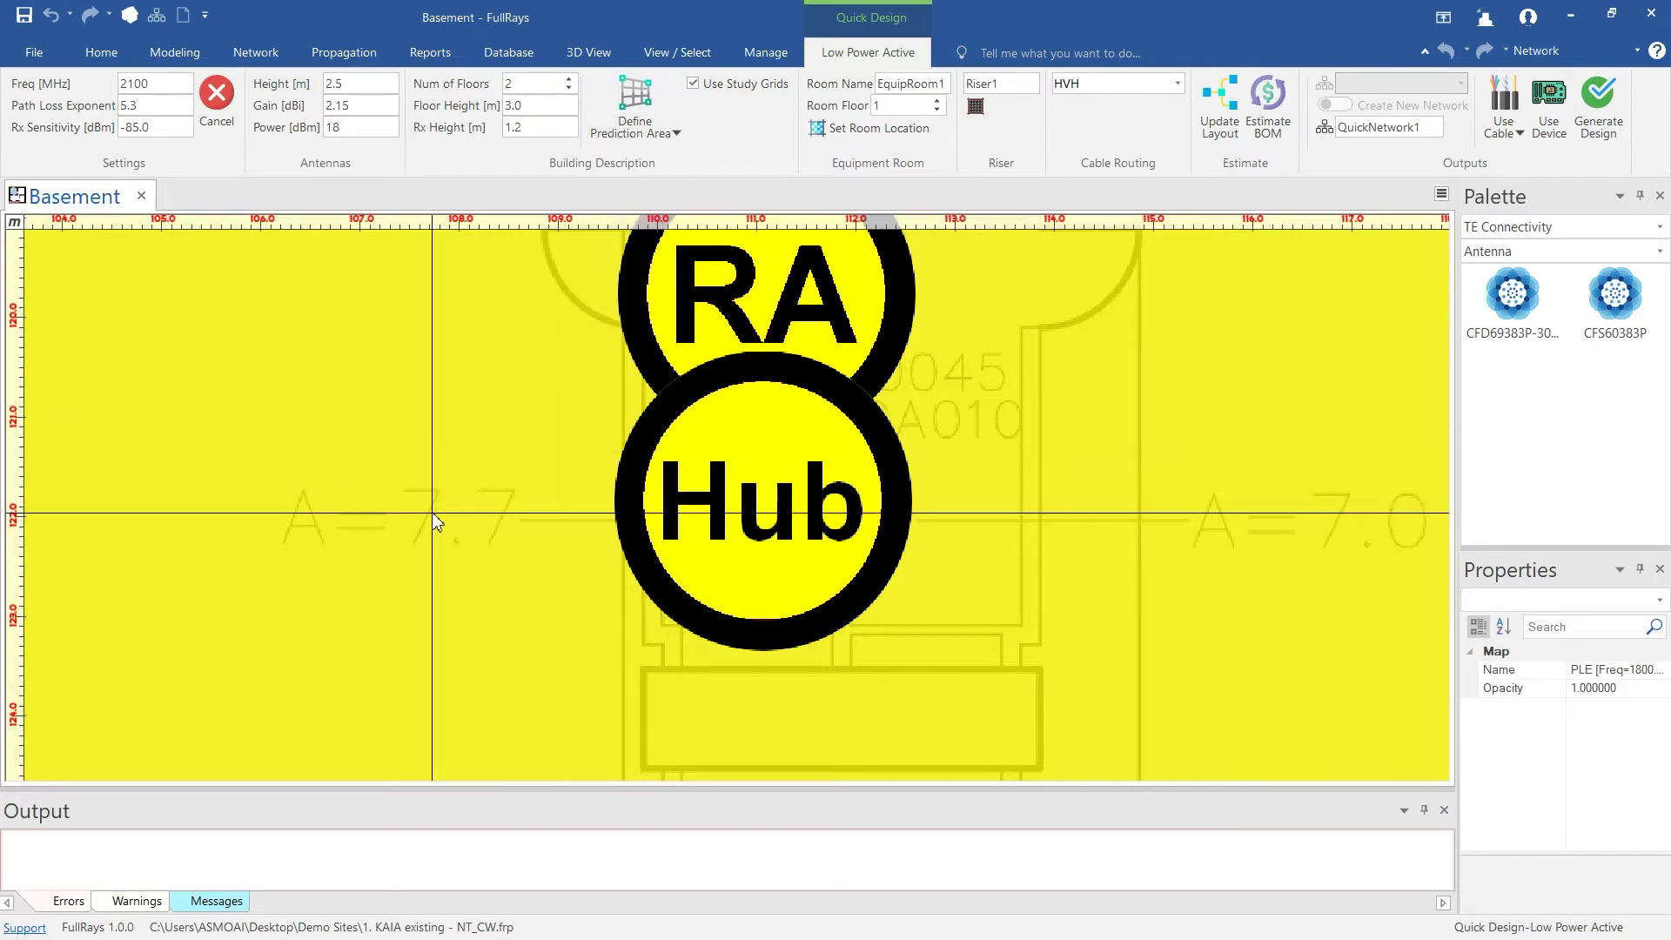
- Set the cable routing to VH and update the antenna layout over the prediction area
{"action": "scroll", "coordinate": [431, 511], "scroll_direction": "down", "scroll_amount": 1}
{"action": "left_click", "coordinate": [1103, 82]}
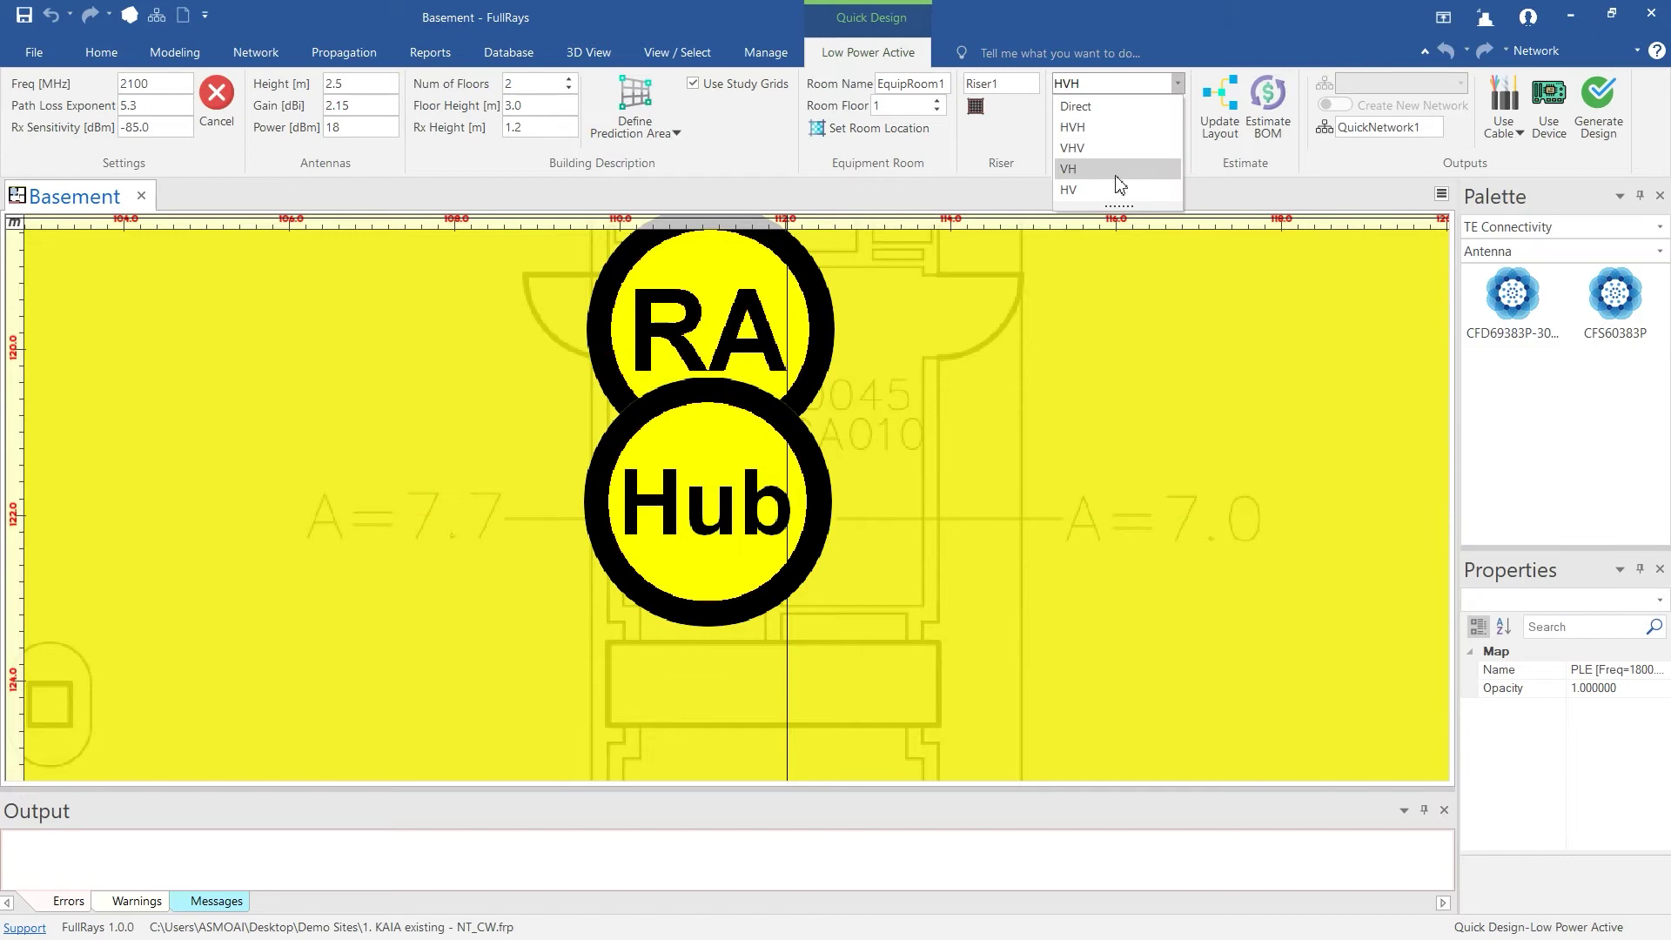
{"action": "left_click", "coordinate": [1120, 169]}
{"action": "scroll", "coordinate": [754, 511], "scroll_direction": "down", "scroll_amount": 4}
{"action": "left_click", "coordinate": [1223, 109]}
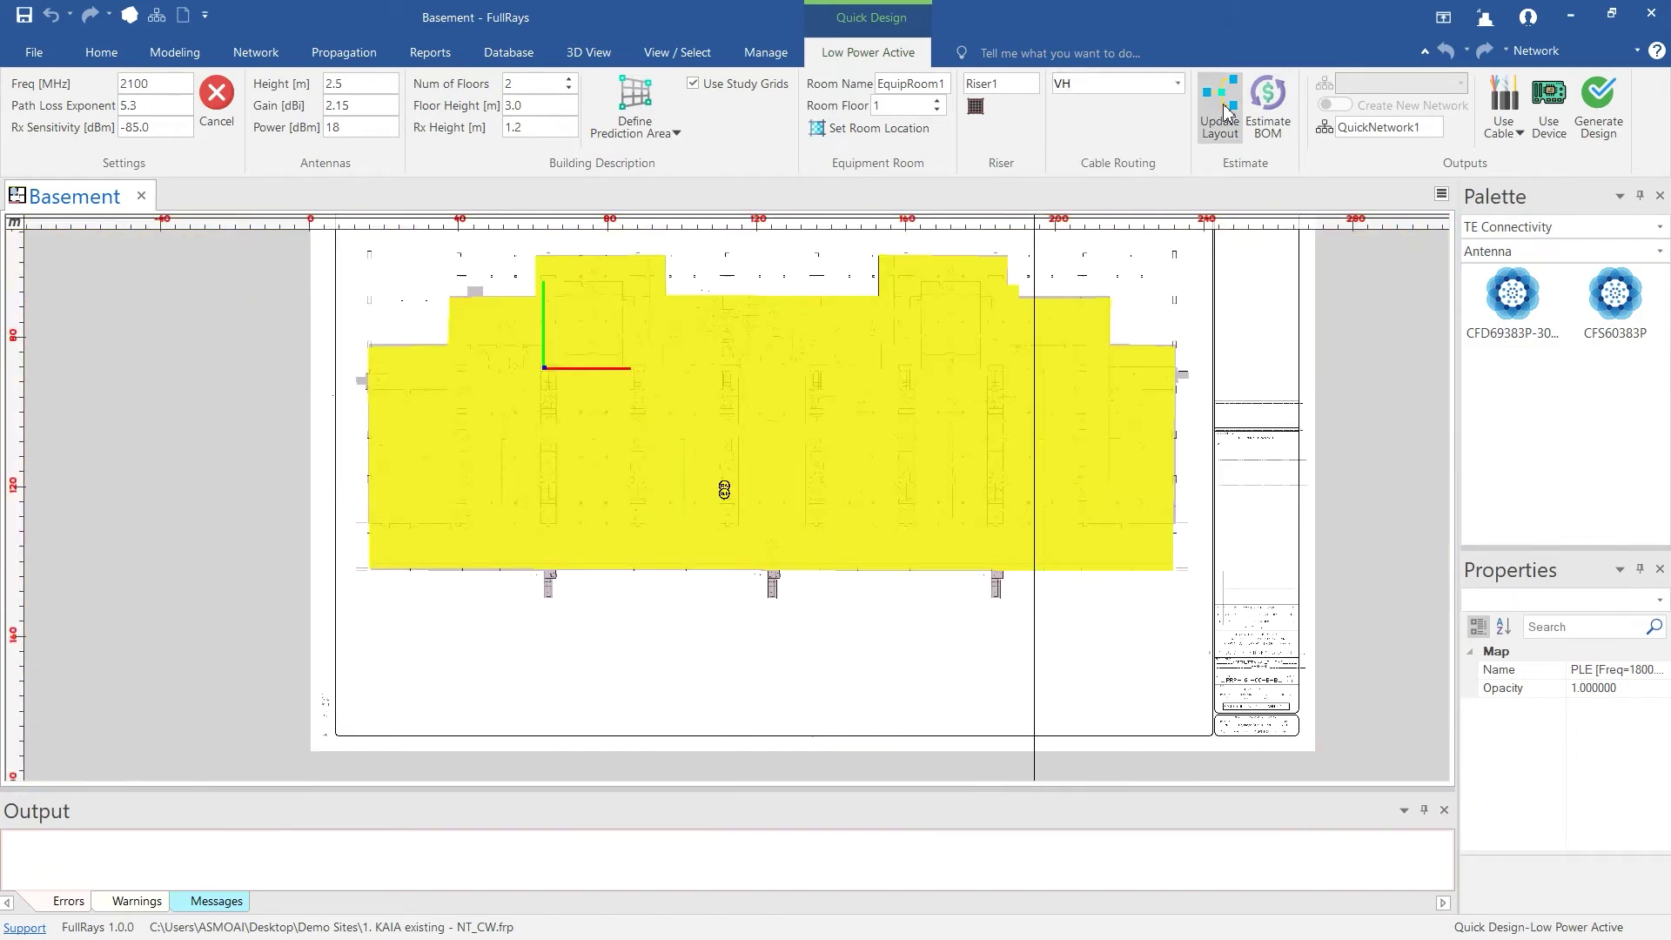
{"action": "scroll", "coordinate": [642, 444], "scroll_direction": "up", "scroll_amount": 4}
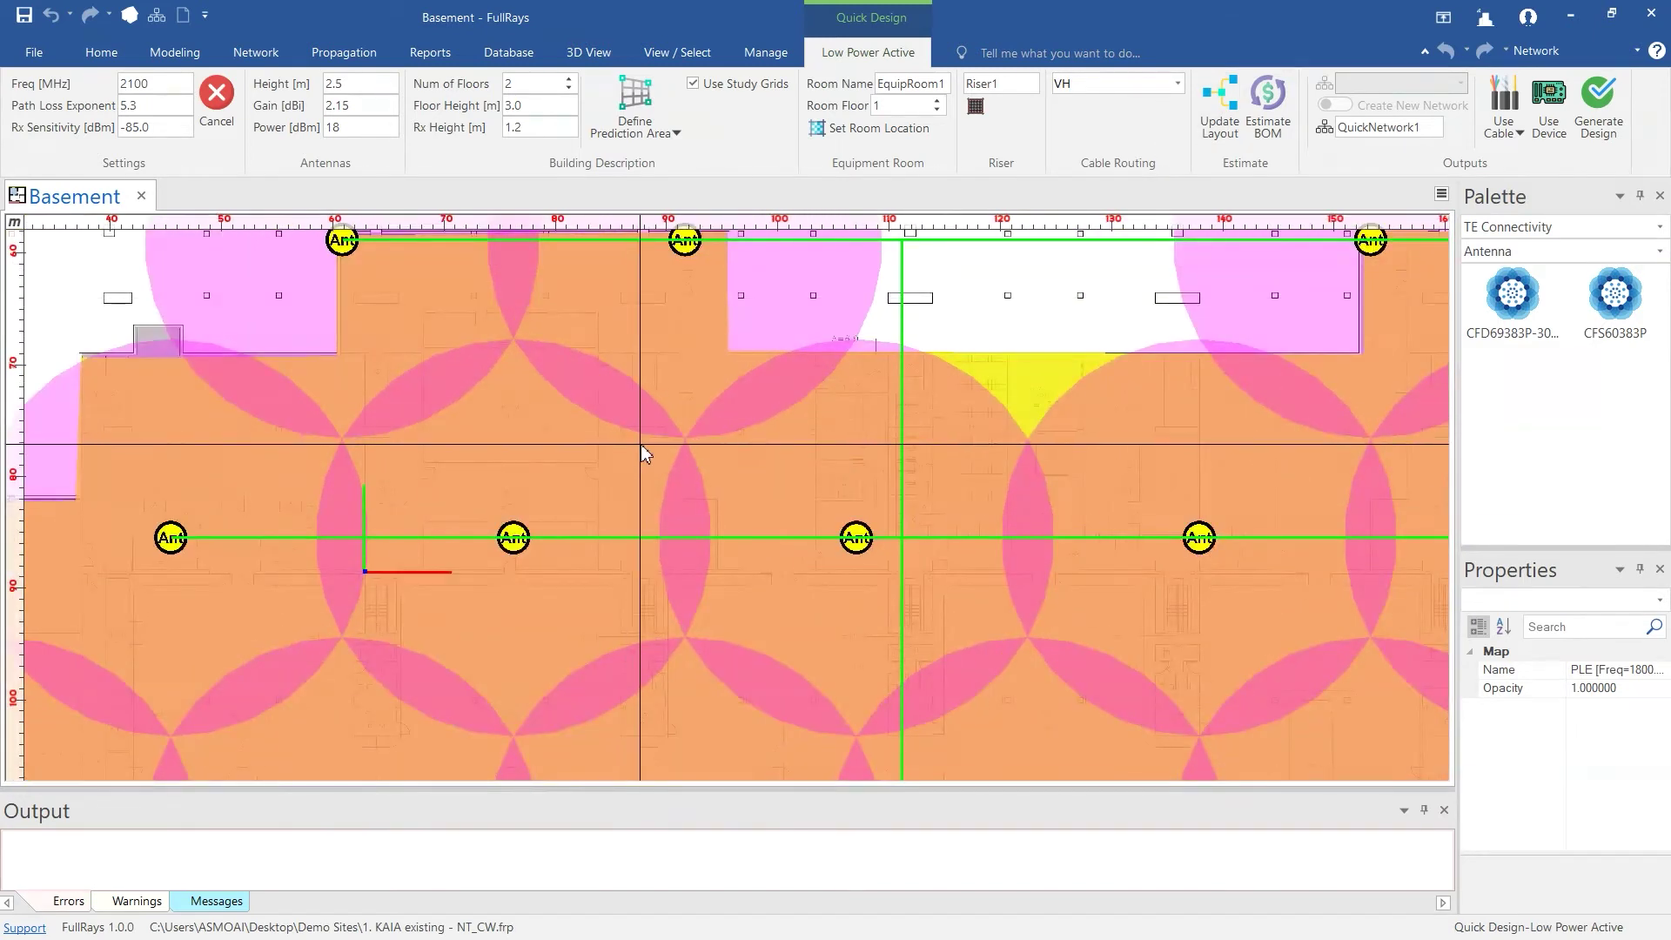
{"action": "scroll", "coordinate": [542, 466], "scroll_direction": "down", "scroll_amount": 4}
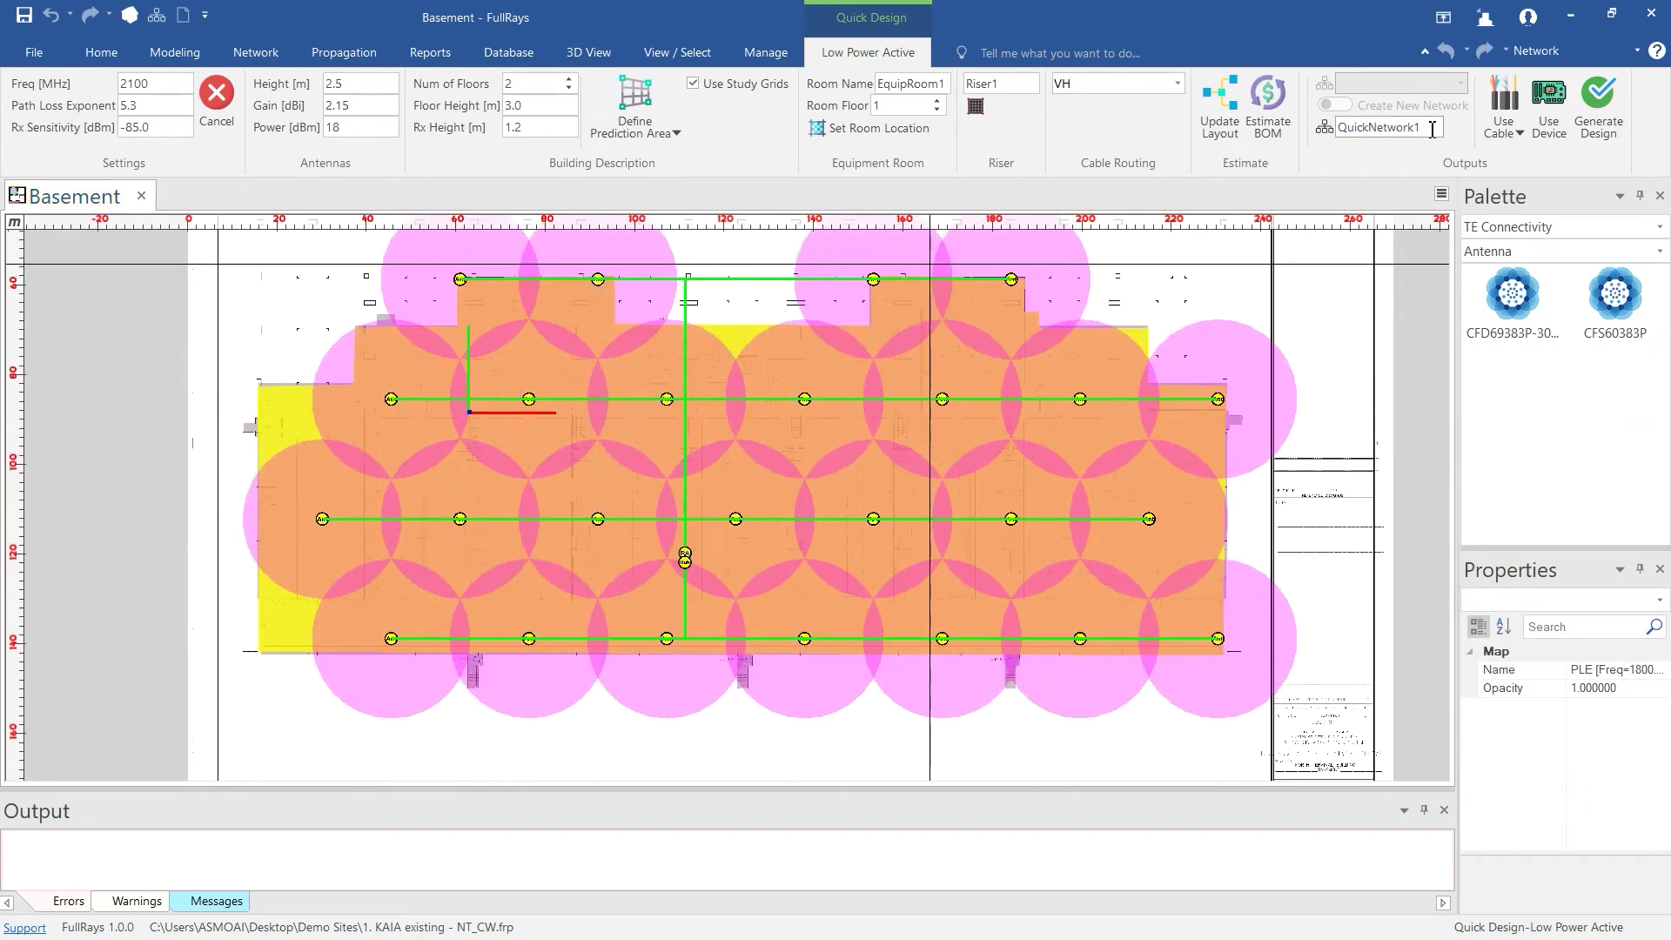
- Assign the Coaxial cable LDF5-50A from the Default Database to the design
{"action": "left_click", "coordinate": [1514, 137]}
{"action": "left_click", "coordinate": [1530, 160]}
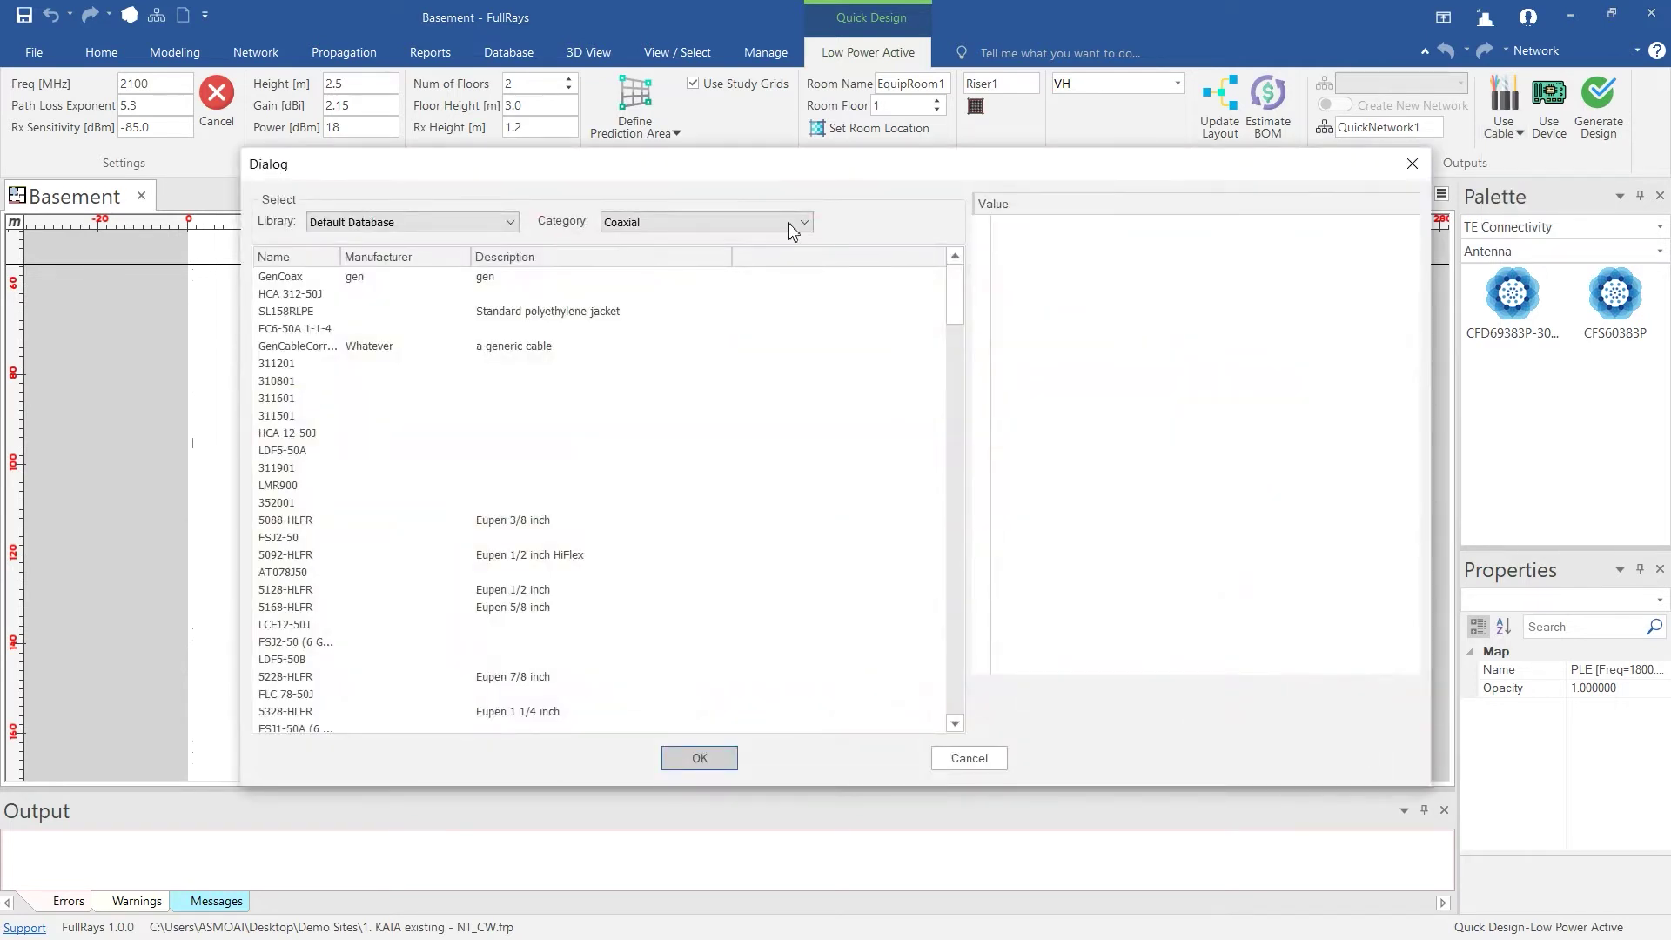
{"action": "left_click", "coordinate": [475, 278]}
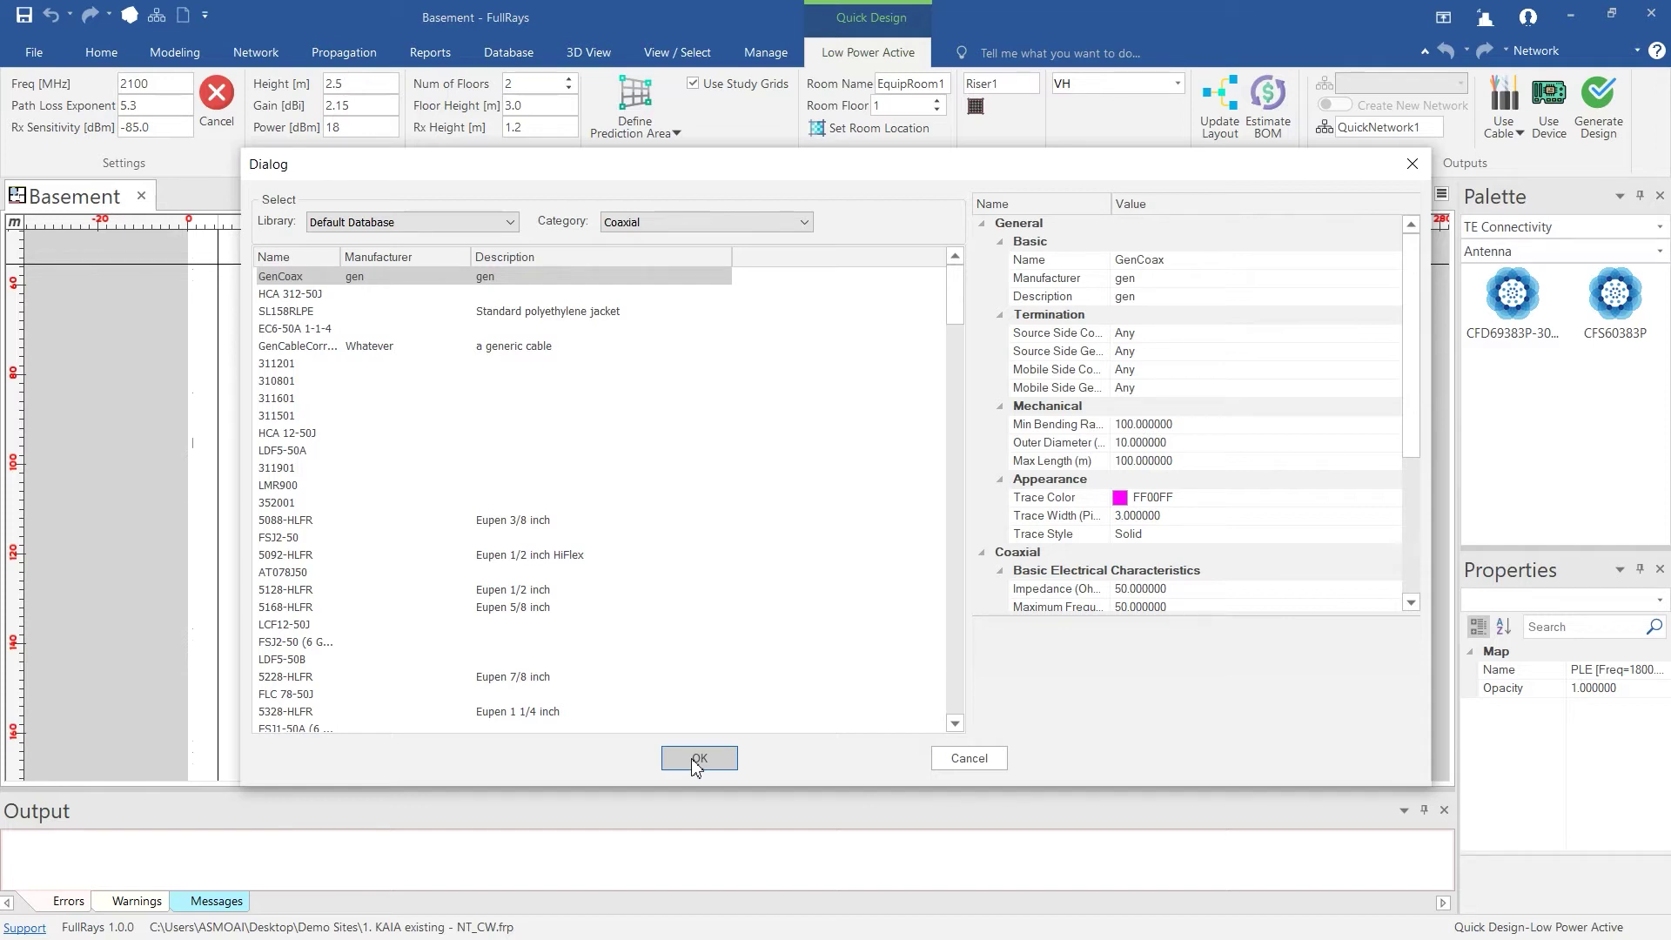
{"action": "left_click", "coordinate": [531, 454]}
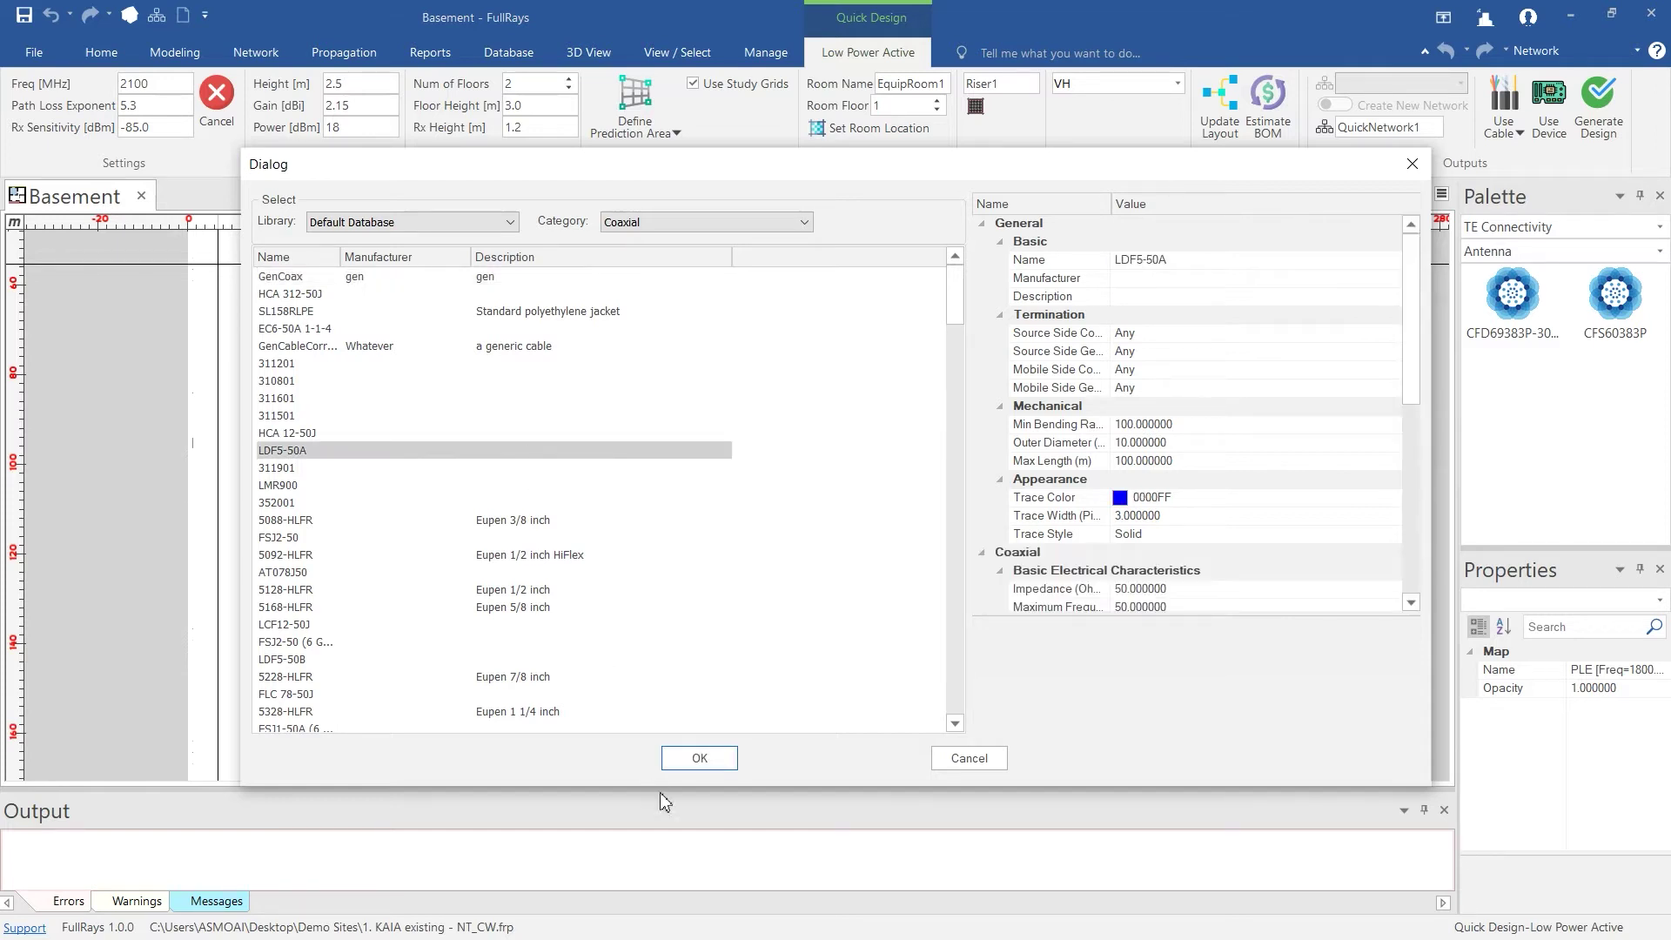
{"action": "left_click", "coordinate": [717, 756]}
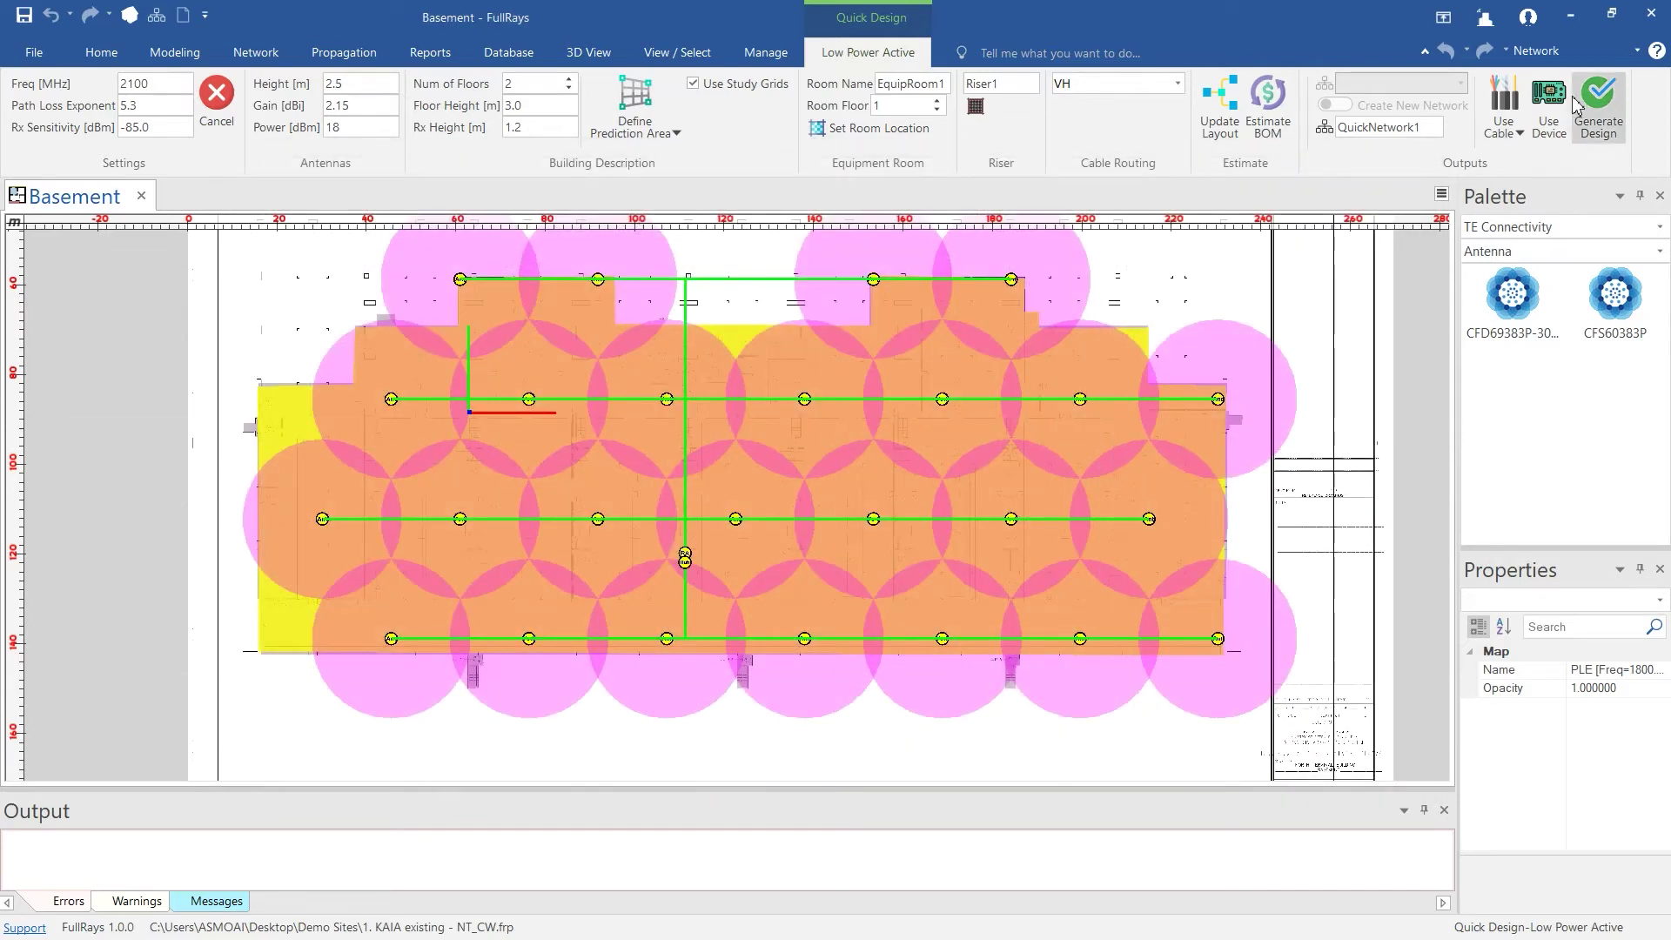
- Assign the first cable in the Default Database's Fiber category to the design
{"action": "left_click", "coordinate": [1504, 122]}
{"action": "left_click", "coordinate": [1521, 186]}
{"action": "left_click", "coordinate": [679, 220]}
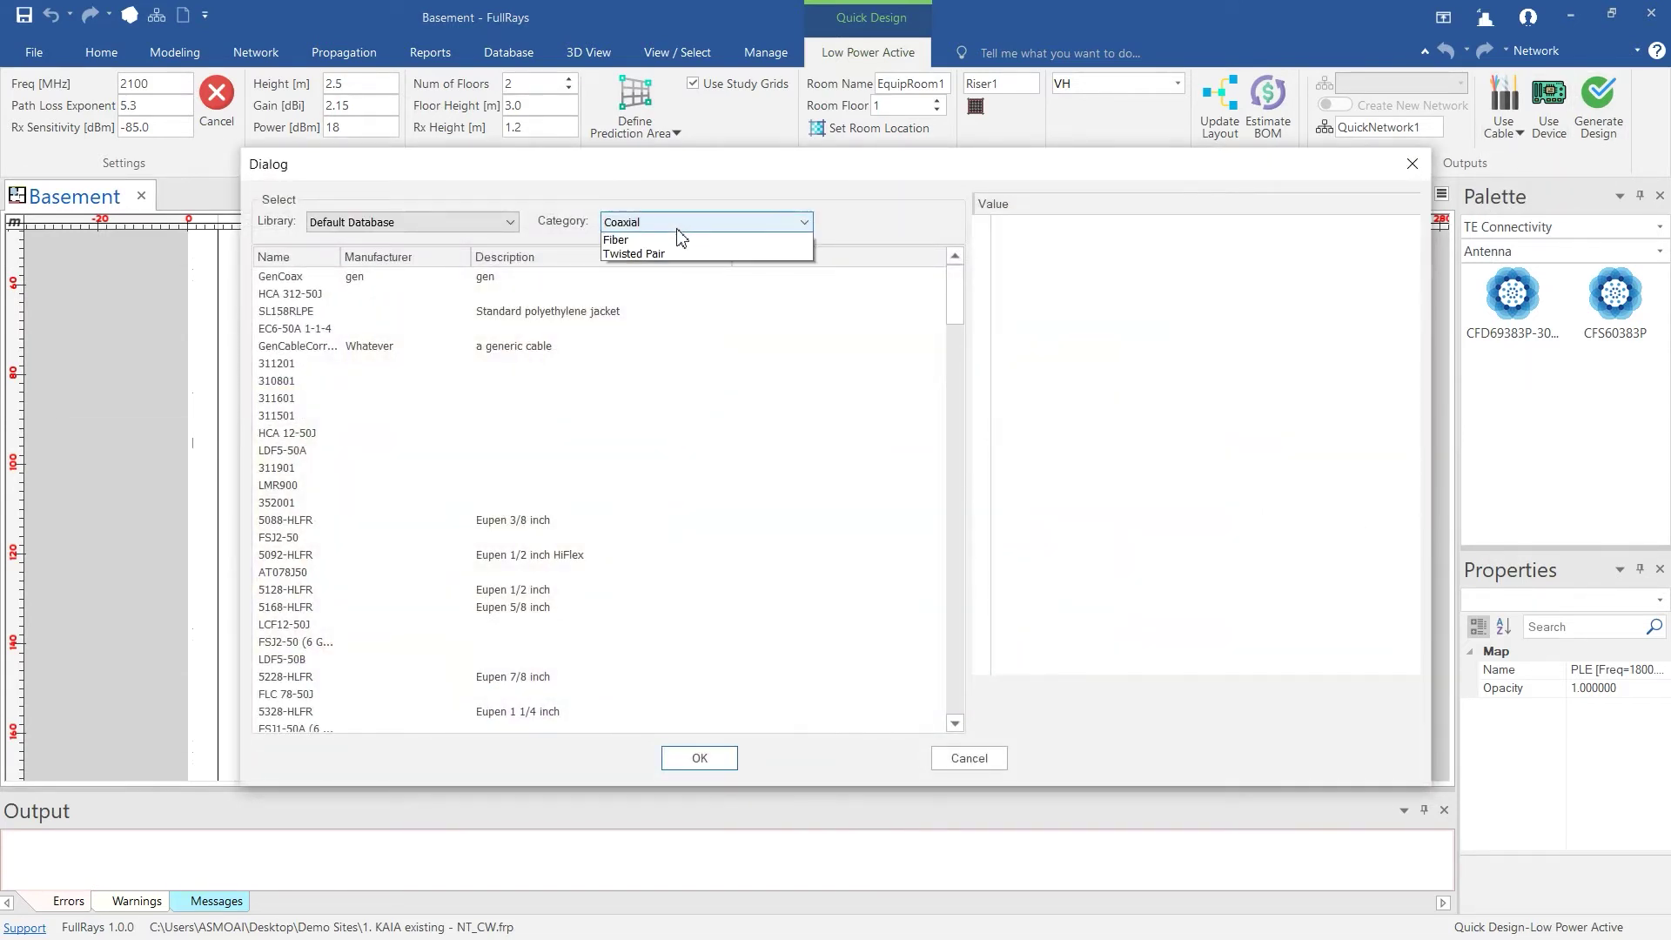
{"action": "left_click", "coordinate": [661, 239]}
{"action": "left_click", "coordinate": [393, 277]}
{"action": "left_click", "coordinate": [698, 758]}
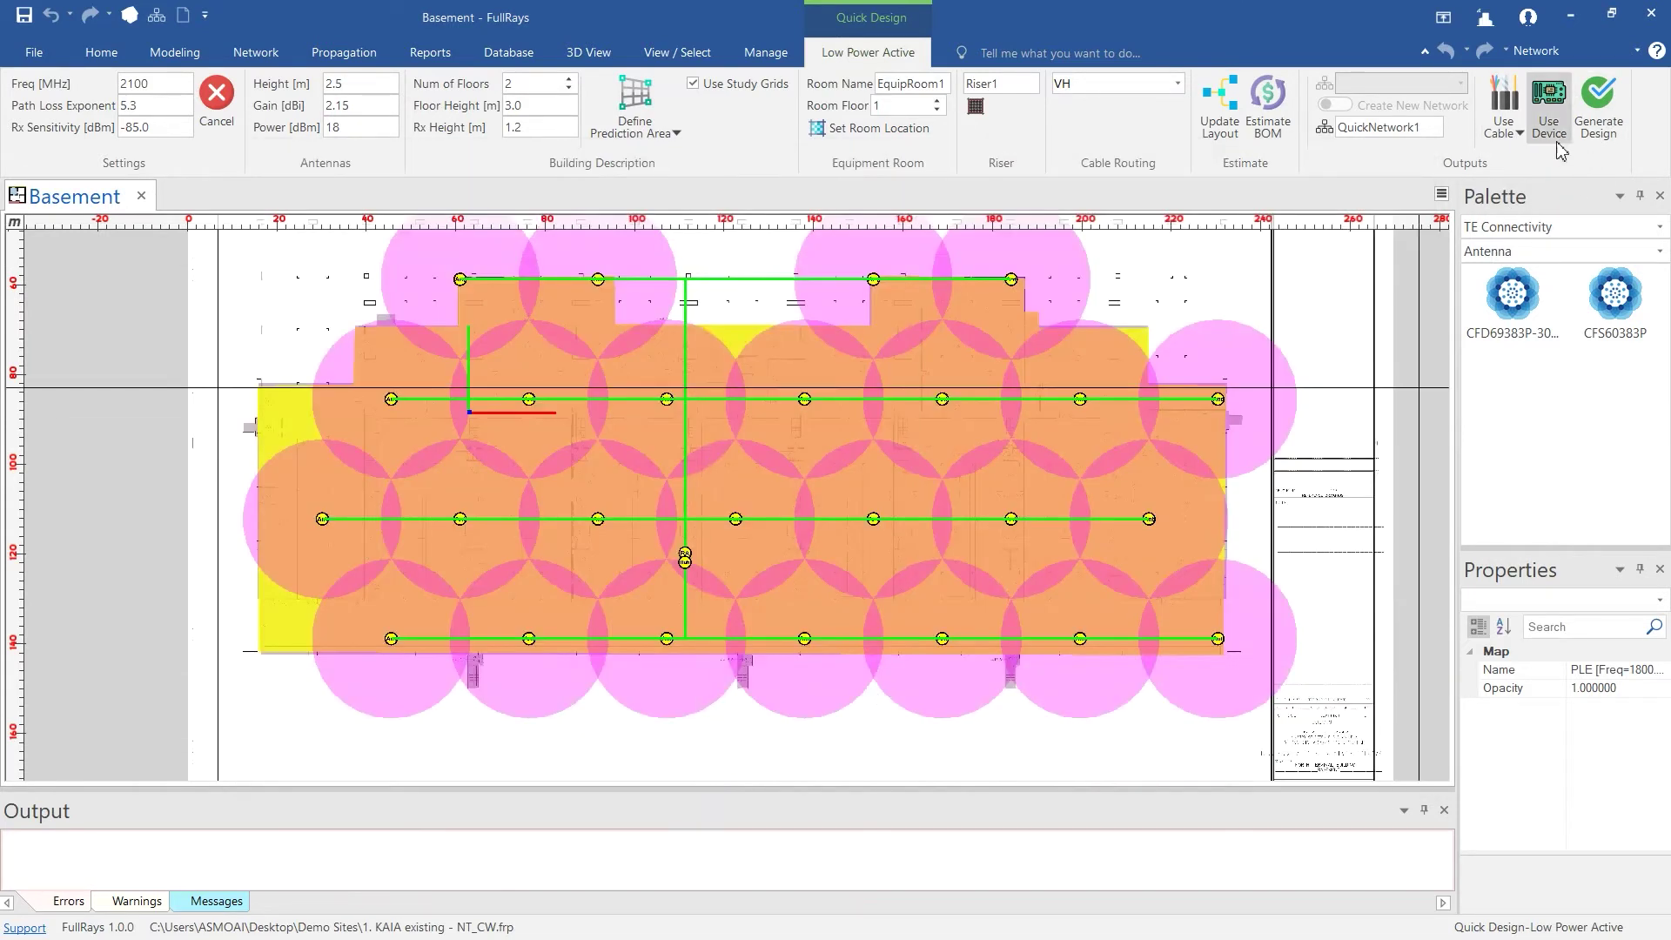
- Assign the CFS60383P antenna from the TE Connectivity library to the design
{"action": "left_click", "coordinate": [1549, 109]}
{"action": "left_click", "coordinate": [675, 223]}
{"action": "left_click", "coordinate": [477, 225]}
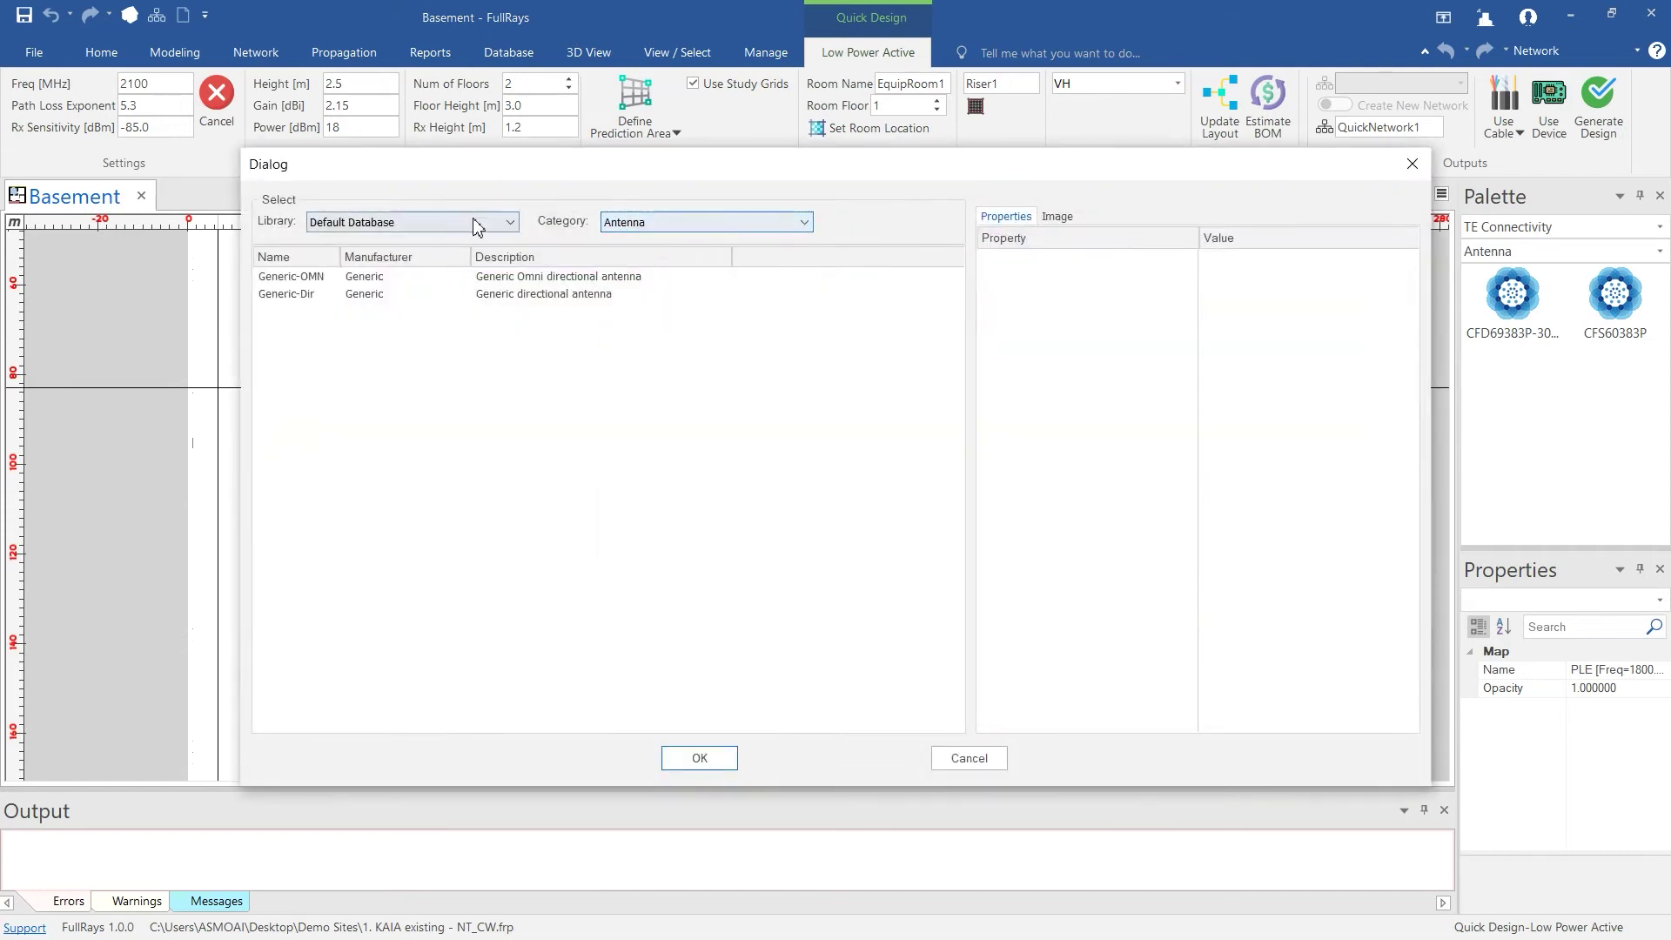
{"action": "left_click", "coordinate": [477, 224]}
{"action": "left_click", "coordinate": [383, 299]}
{"action": "left_click", "coordinate": [407, 278]}
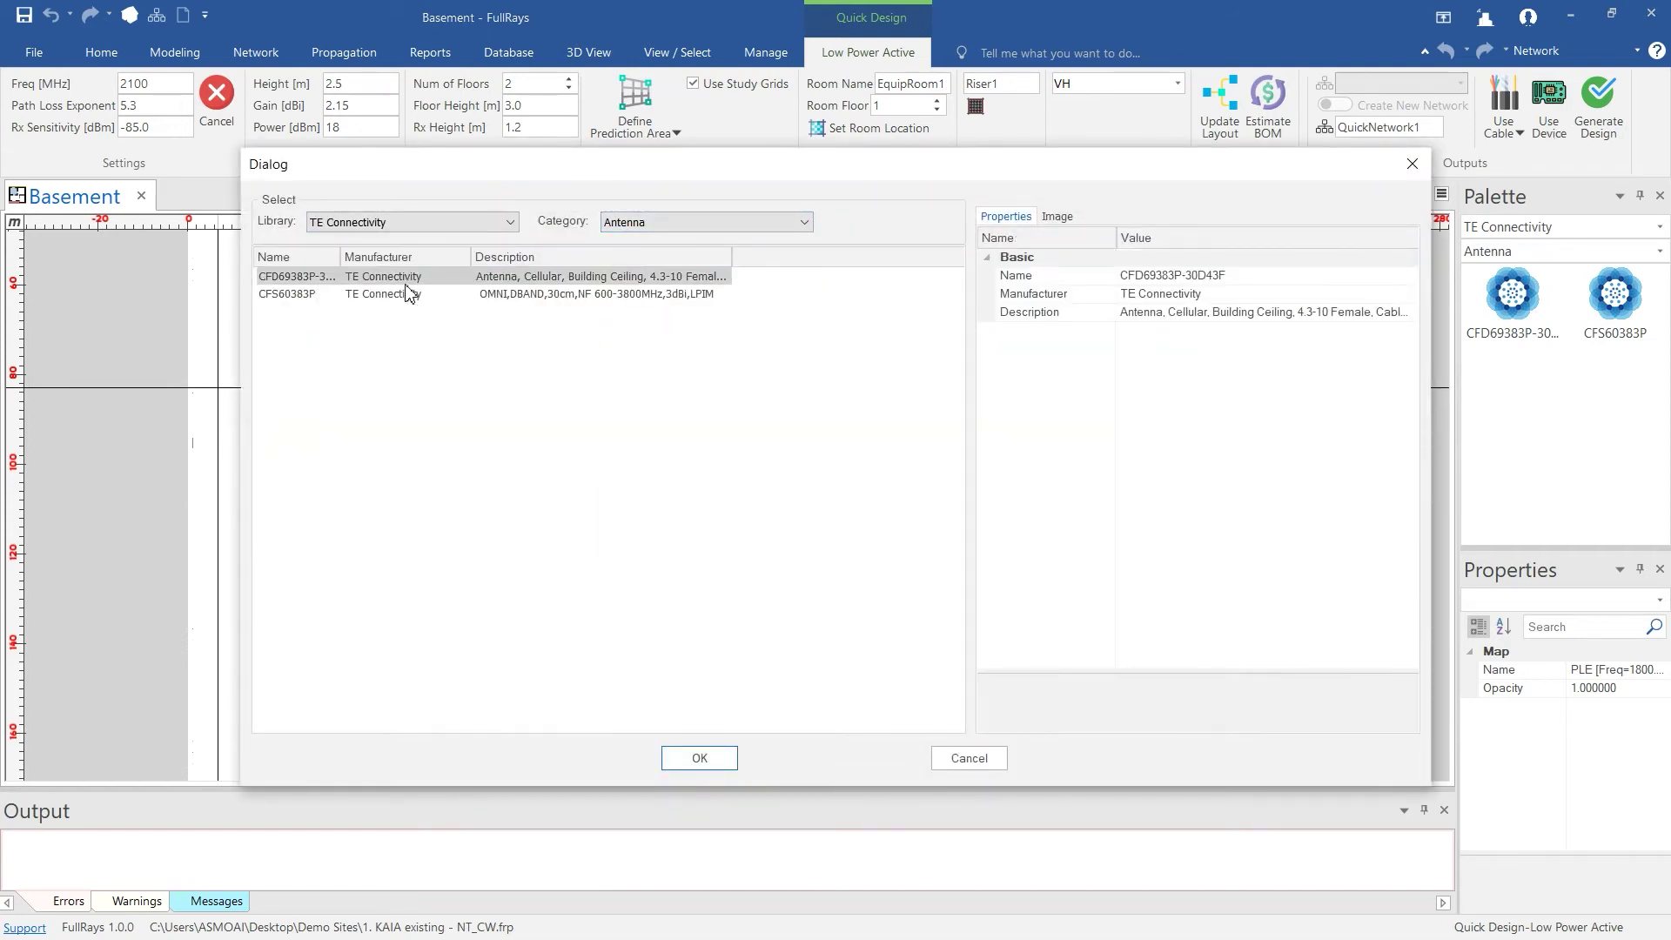
{"action": "left_click", "coordinate": [409, 296]}
{"action": "left_click", "coordinate": [705, 761]}
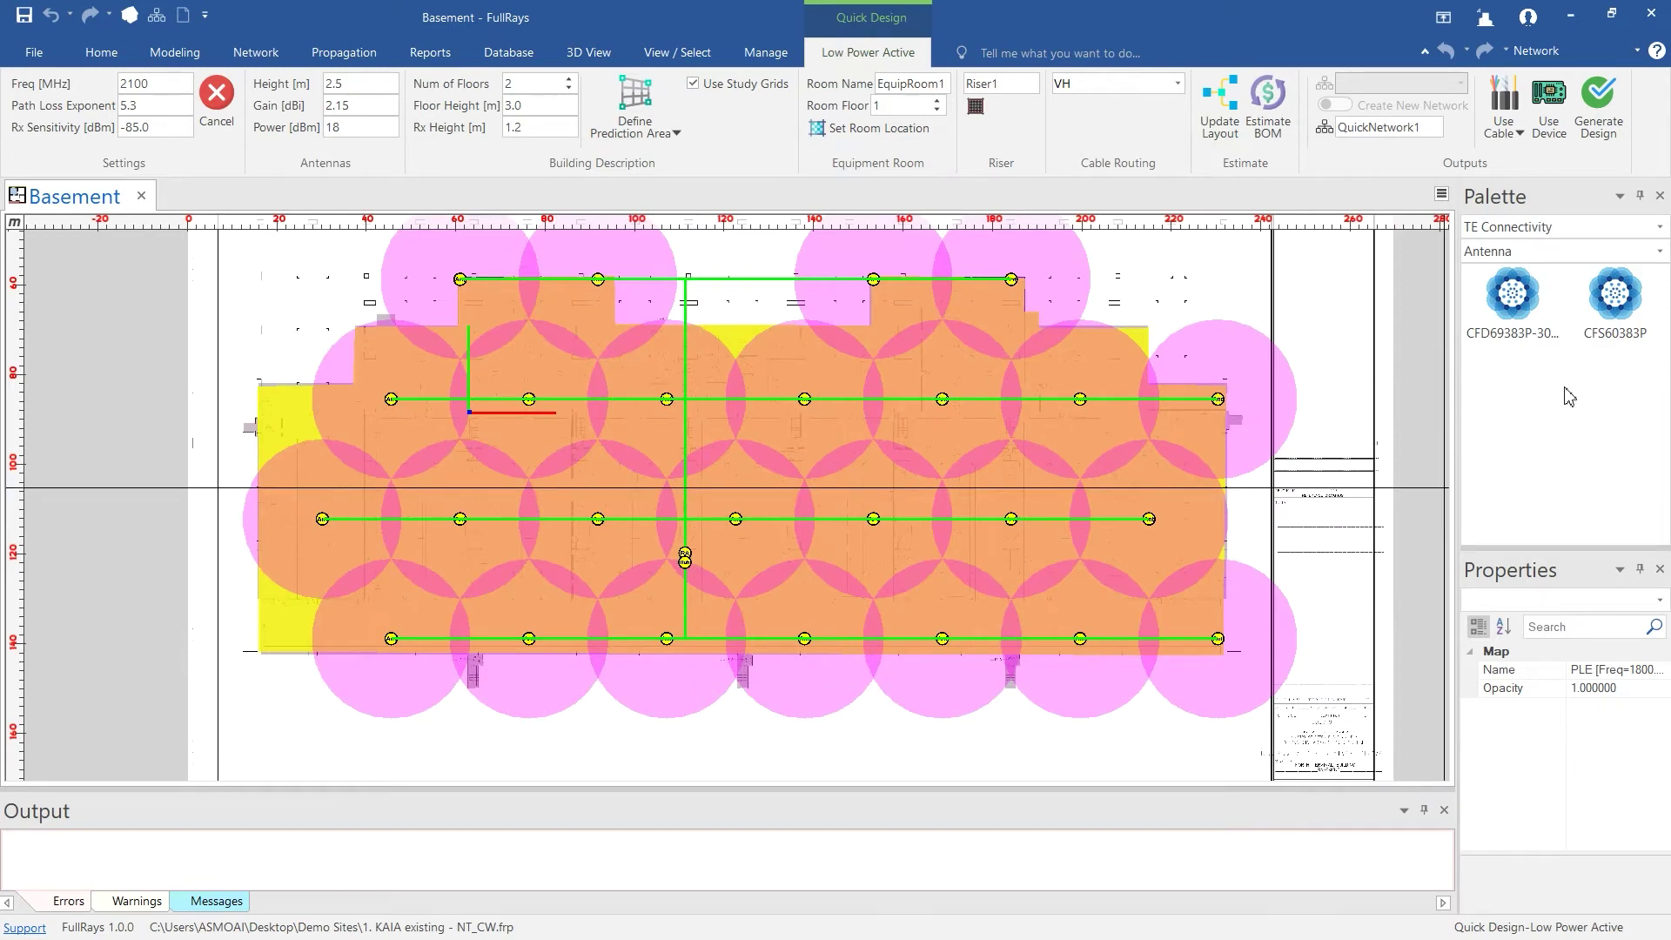
- Assign the ZinwaveRU device from the Default Database's Remote Unit category to the design
{"action": "left_click", "coordinate": [1549, 130]}
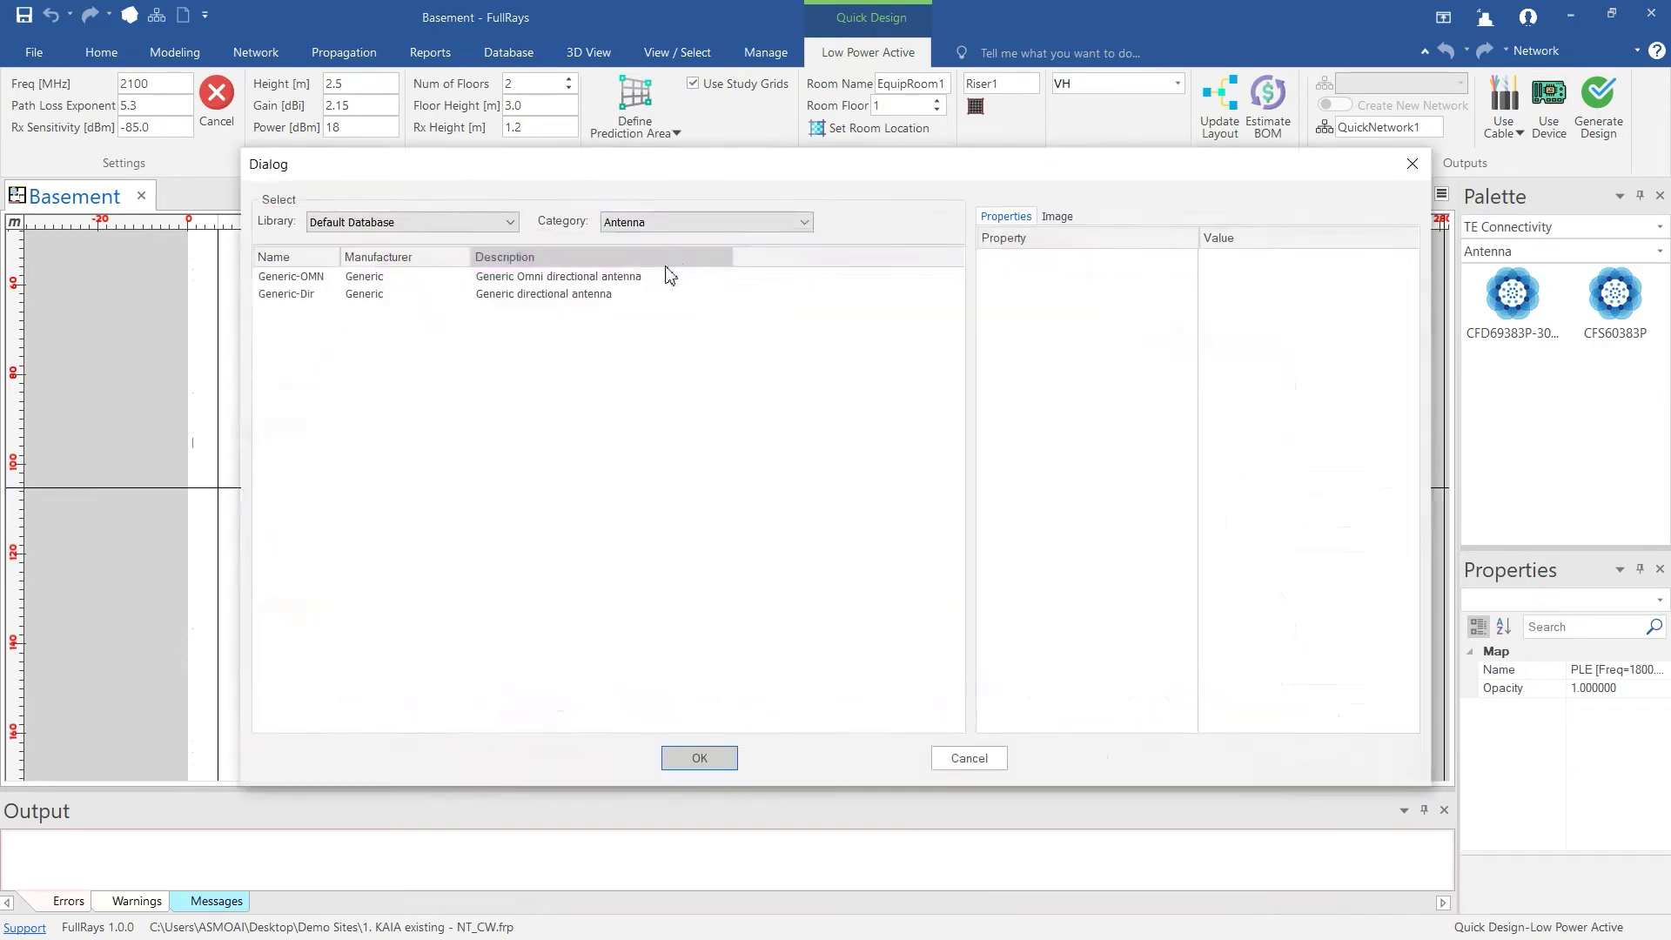
{"action": "left_click", "coordinate": [706, 222]}
{"action": "left_click", "coordinate": [682, 485]}
{"action": "left_click", "coordinate": [405, 277]}
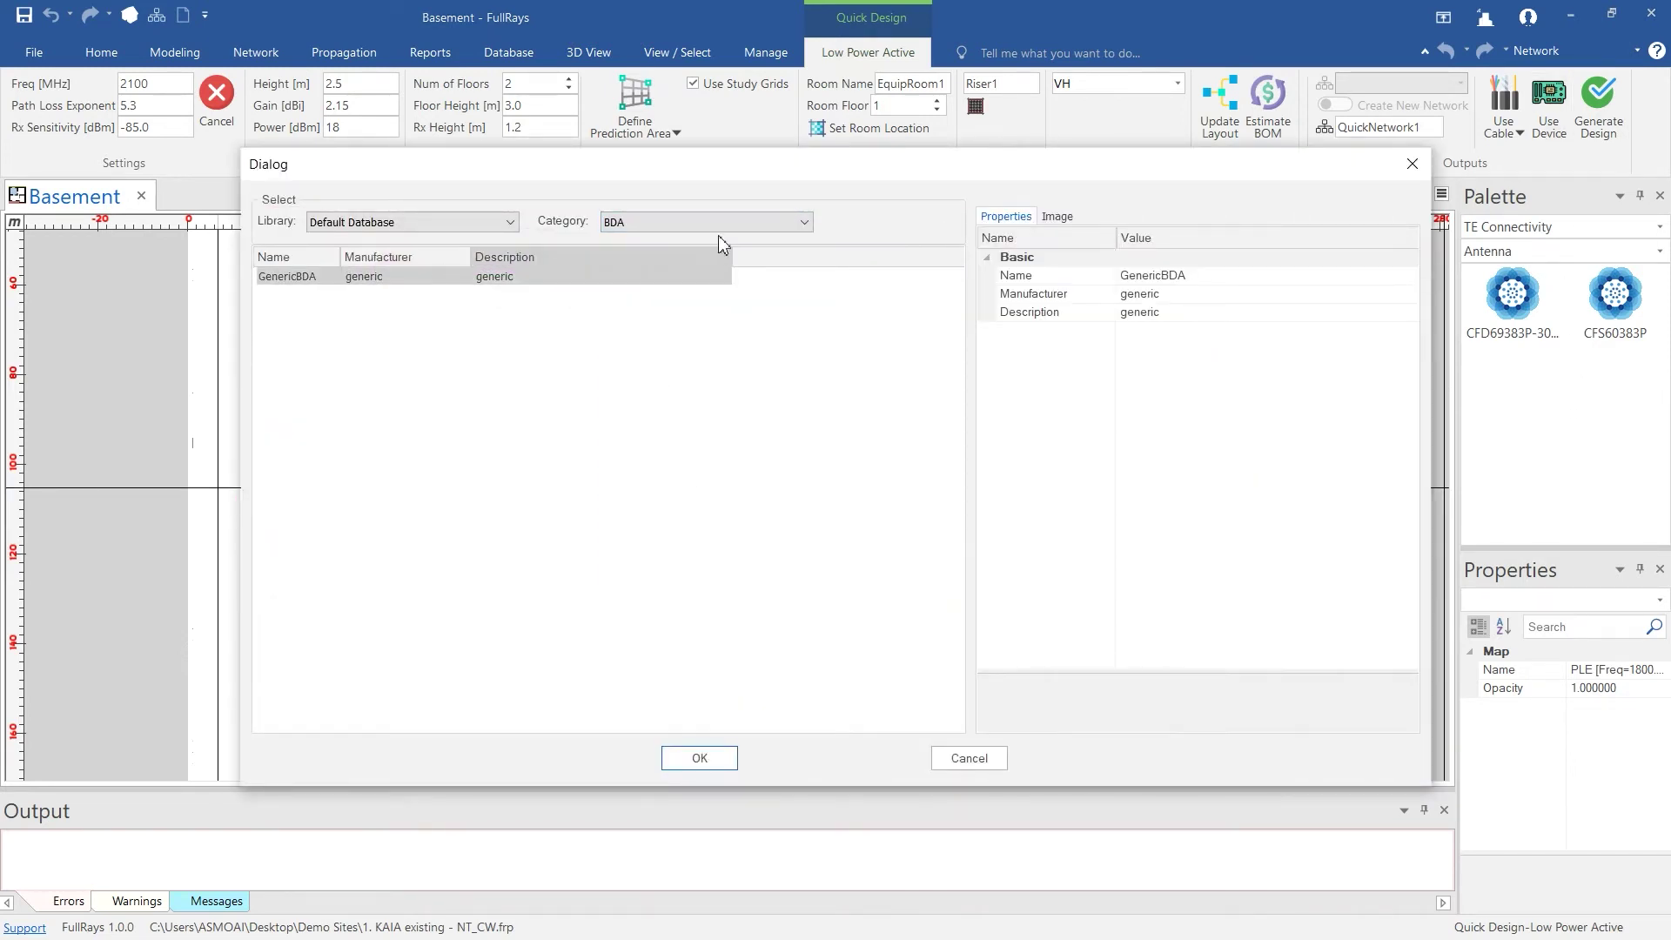
{"action": "left_click", "coordinate": [707, 222]}
{"action": "left_click", "coordinate": [662, 446]}
{"action": "left_click", "coordinate": [383, 277]}
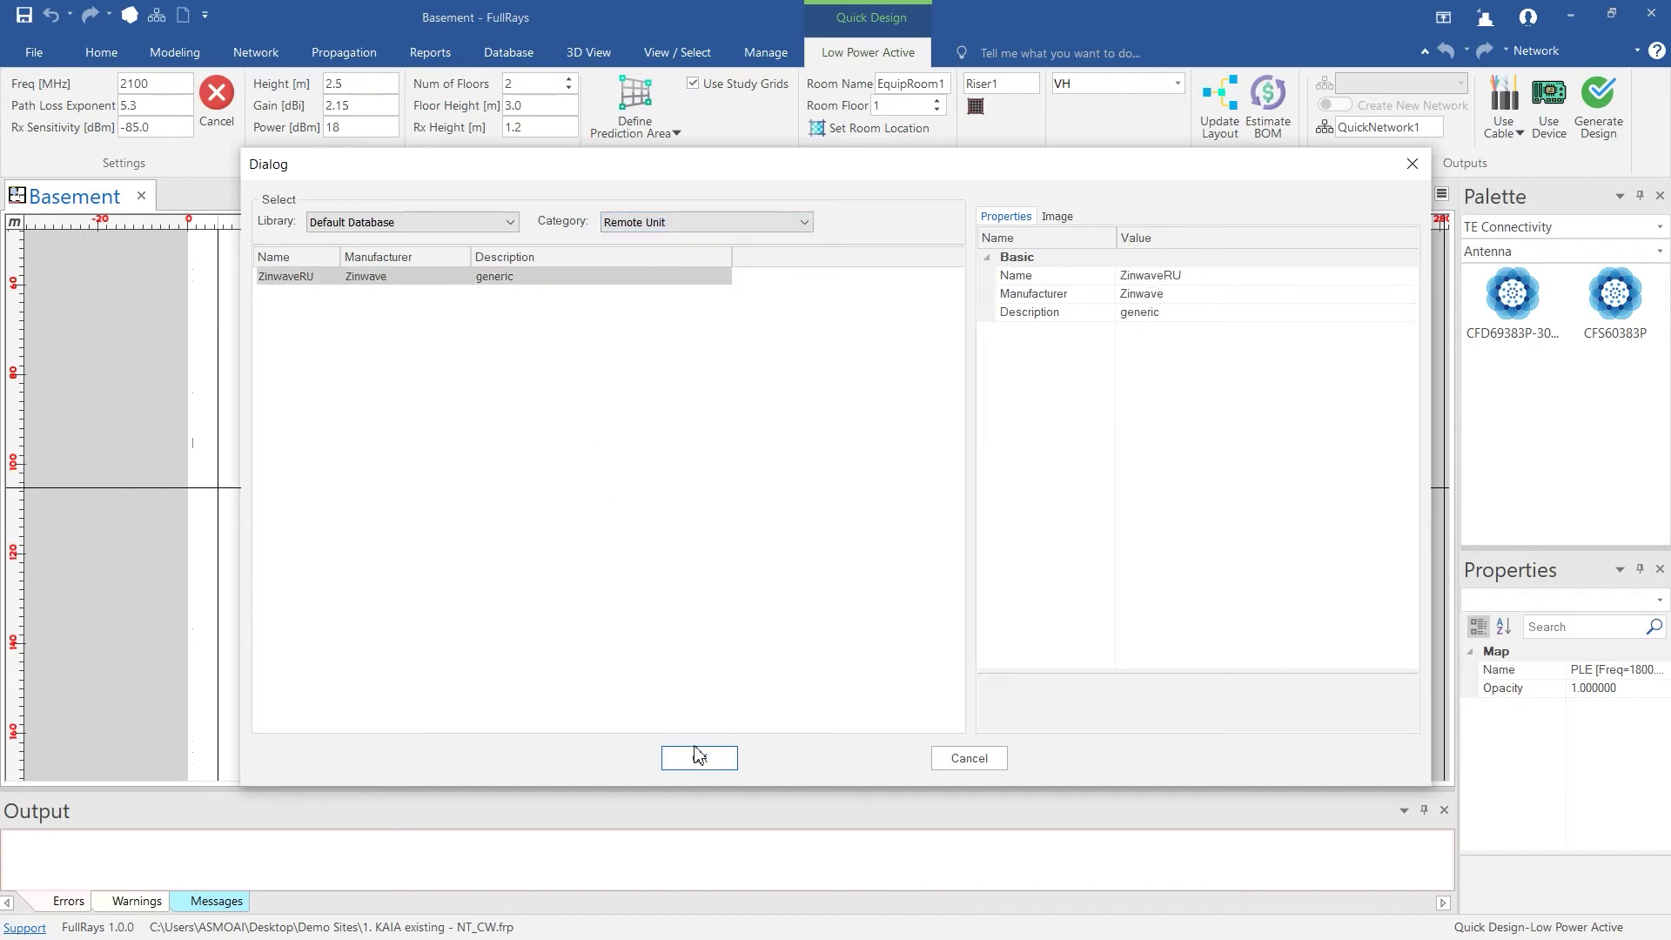
{"action": "left_click", "coordinate": [700, 758]}
- Assign the GenPrimHub primary hub from the Default Database's Hub category to the design
{"action": "left_click", "coordinate": [1541, 139]}
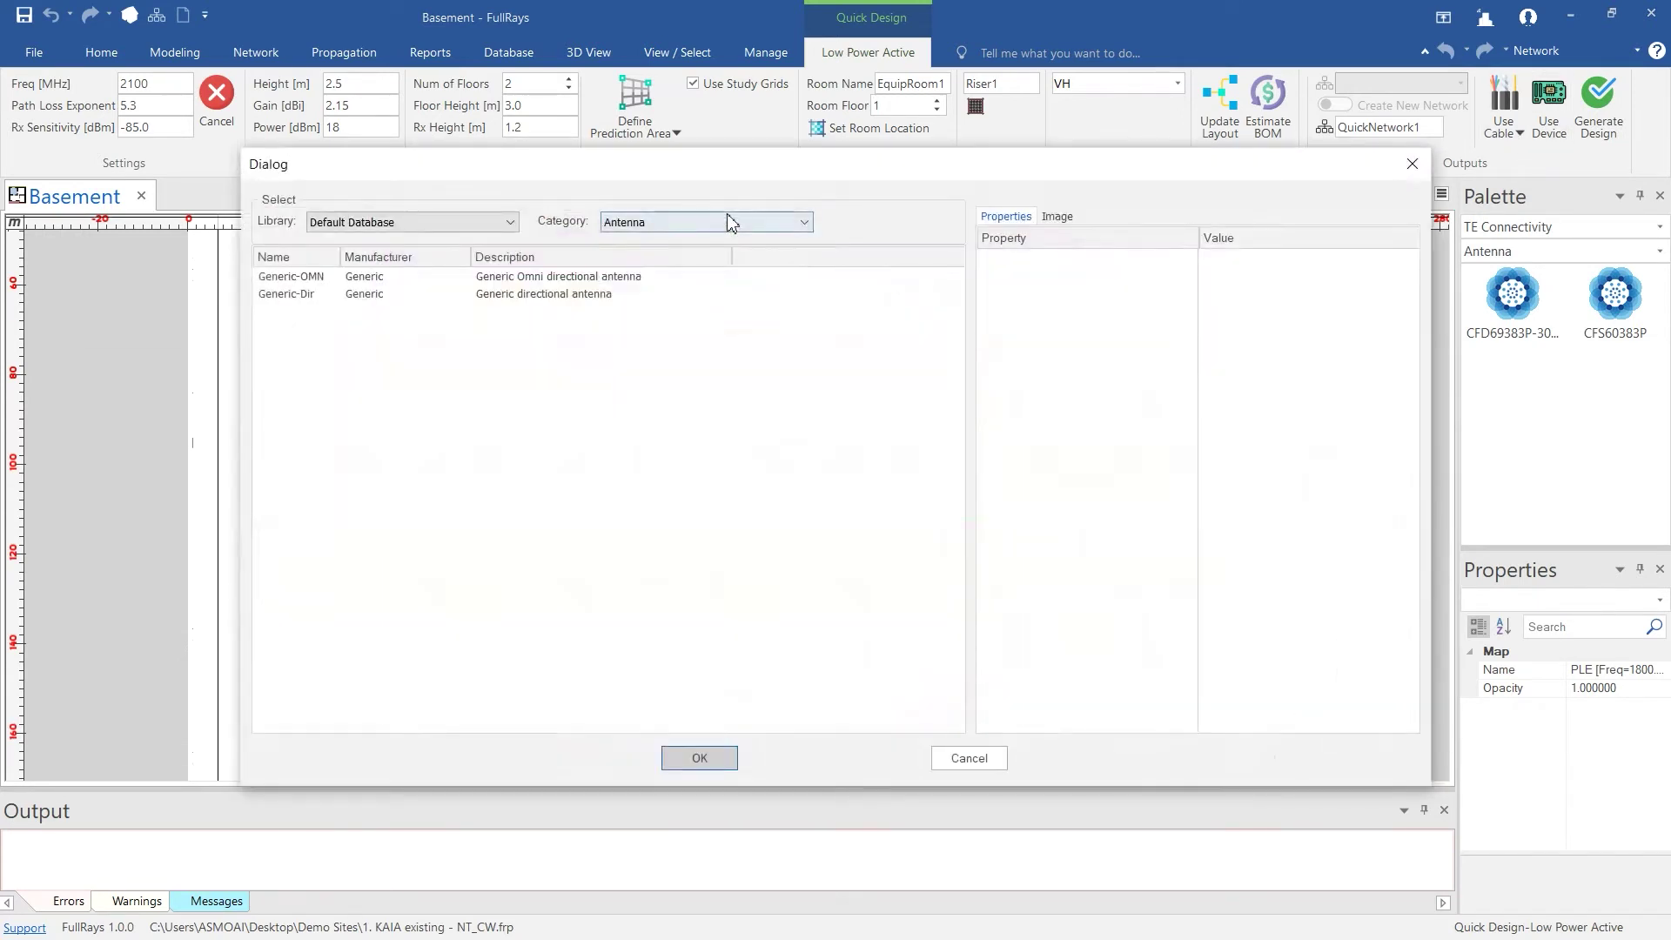
{"action": "left_click", "coordinate": [727, 219]}
{"action": "left_click", "coordinate": [647, 470]}
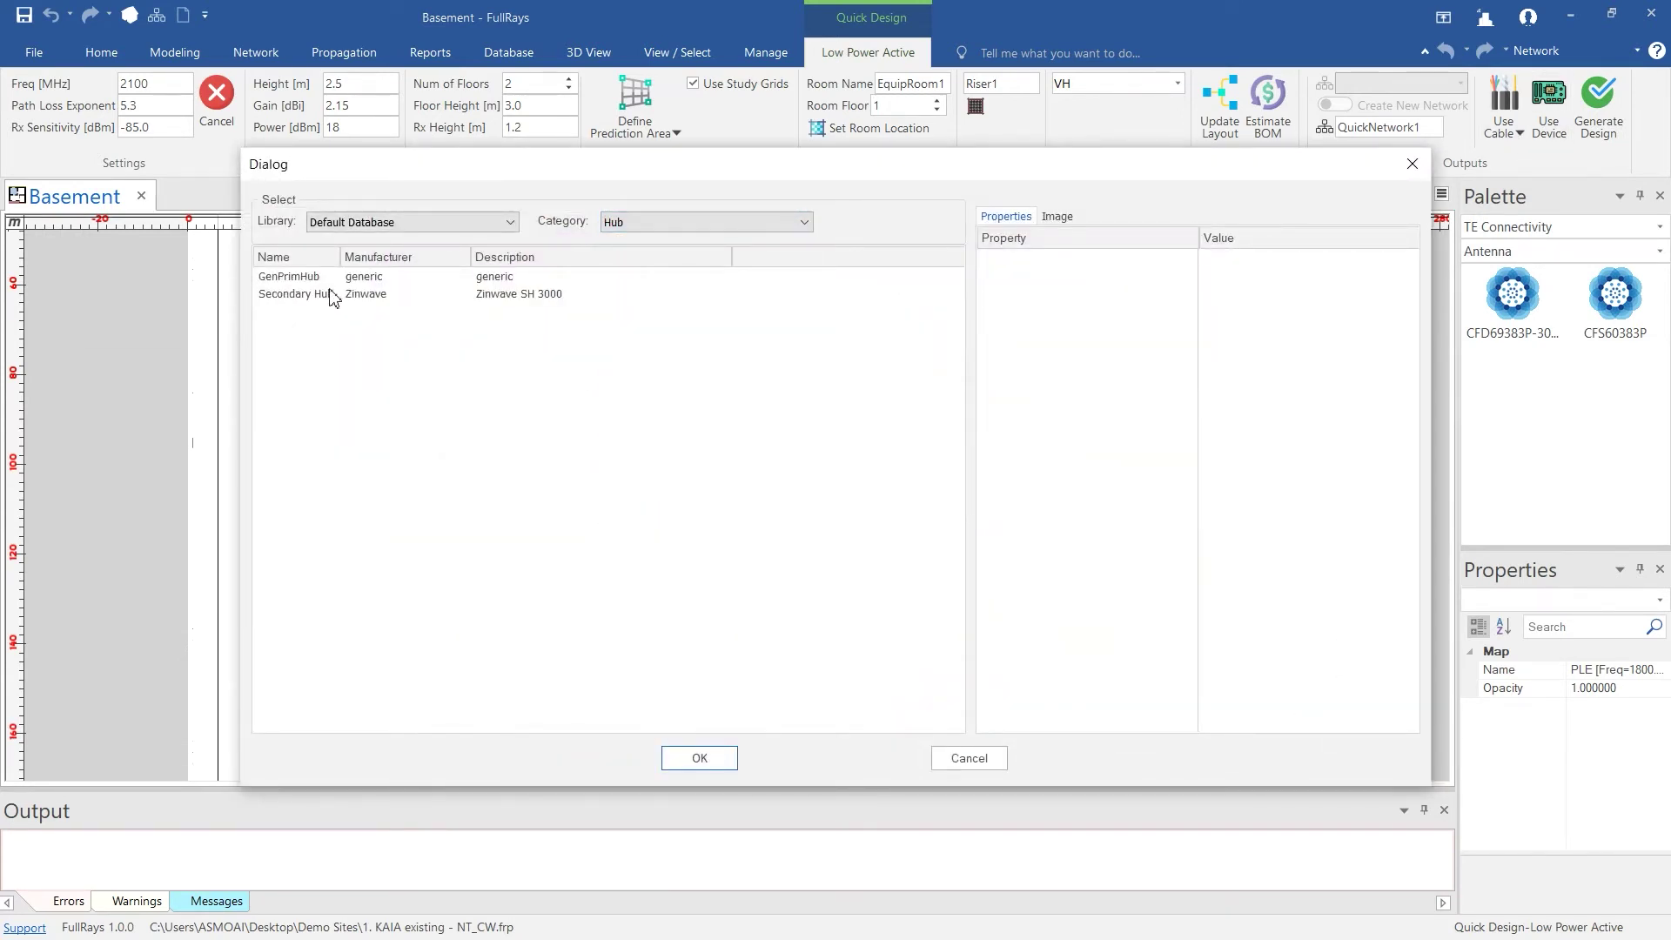
{"action": "left_click", "coordinate": [335, 278]}
{"action": "left_click", "coordinate": [699, 758]}
- Assign the Zinwave Secondary Hub from the Default Database's Hub category to the design
{"action": "left_click", "coordinate": [1545, 118]}
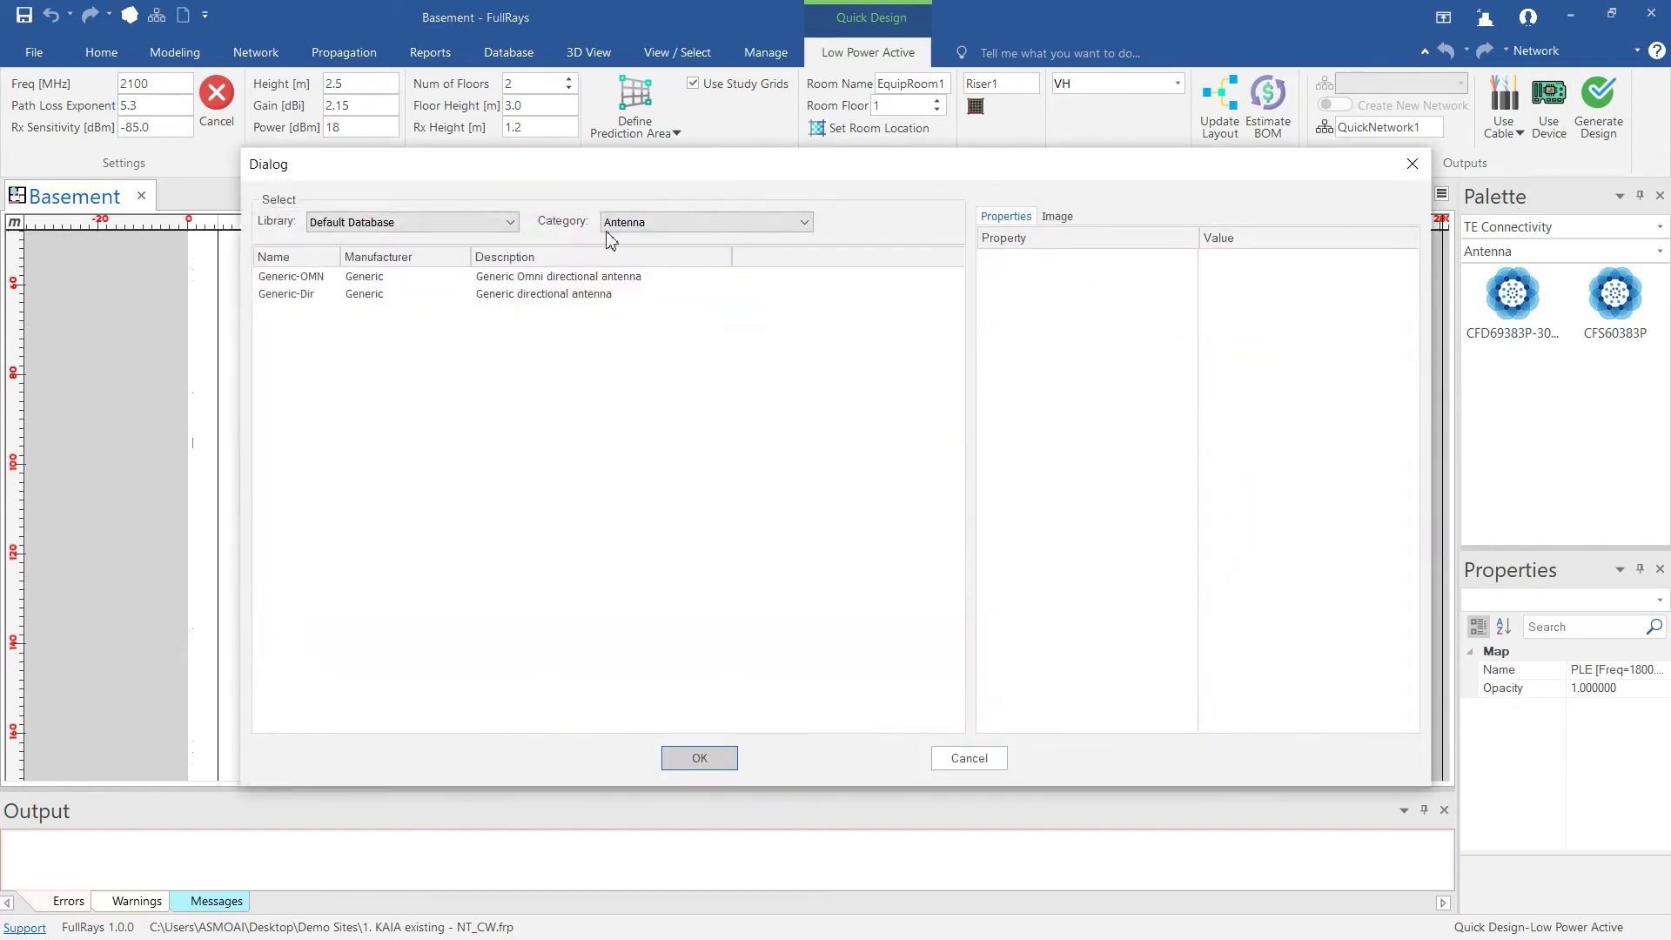
{"action": "left_click", "coordinate": [727, 222]}
{"action": "left_click", "coordinate": [647, 470]}
{"action": "left_click", "coordinate": [296, 293]}
{"action": "left_click", "coordinate": [700, 758]}
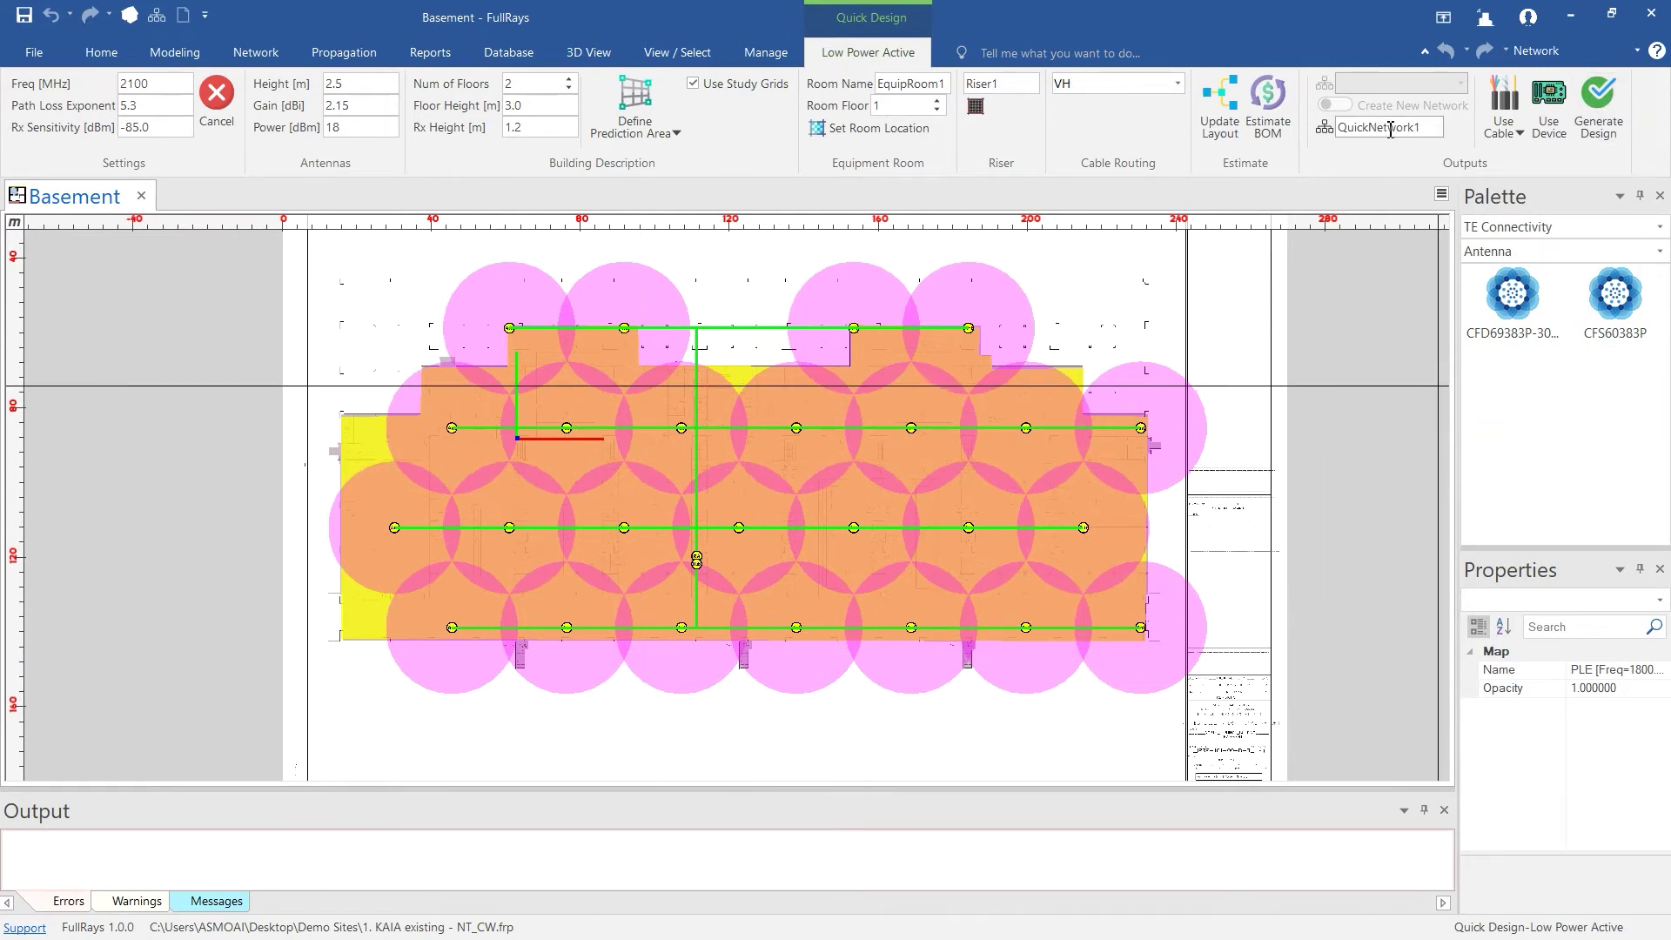
- Generate the quick design as QuickNetwork1 and make it the current network on the Basement floor
{"action": "left_click", "coordinate": [221, 120]}
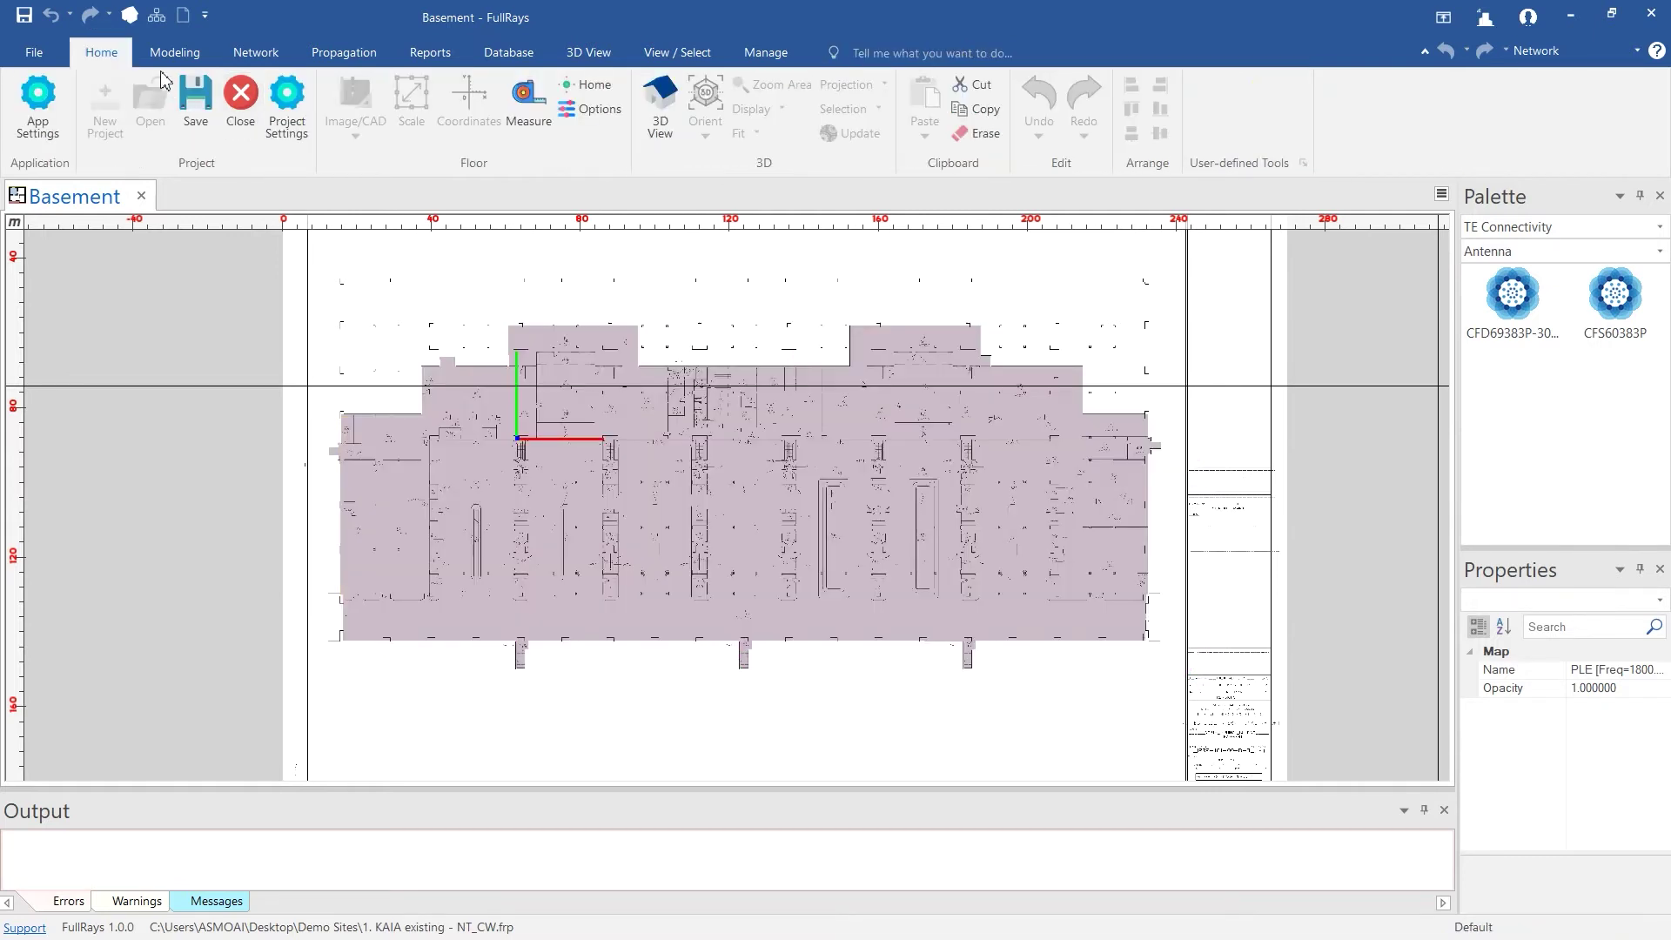
{"action": "left_click", "coordinate": [261, 52]}
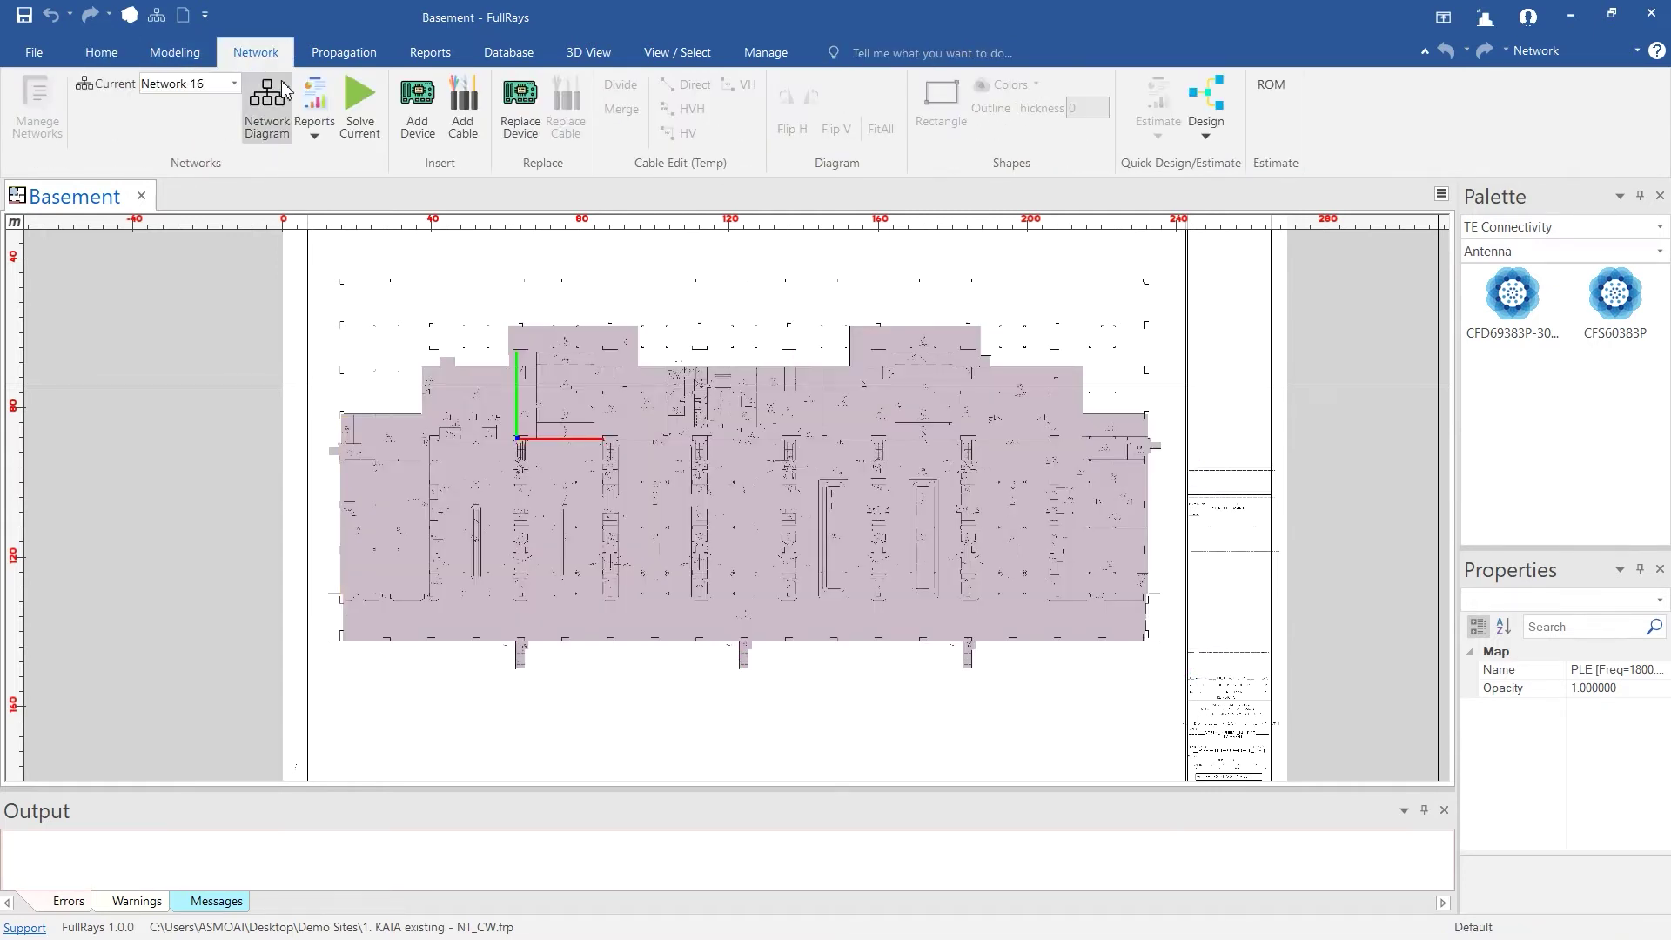
{"action": "left_click", "coordinate": [234, 83]}
{"action": "left_click", "coordinate": [239, 231]}
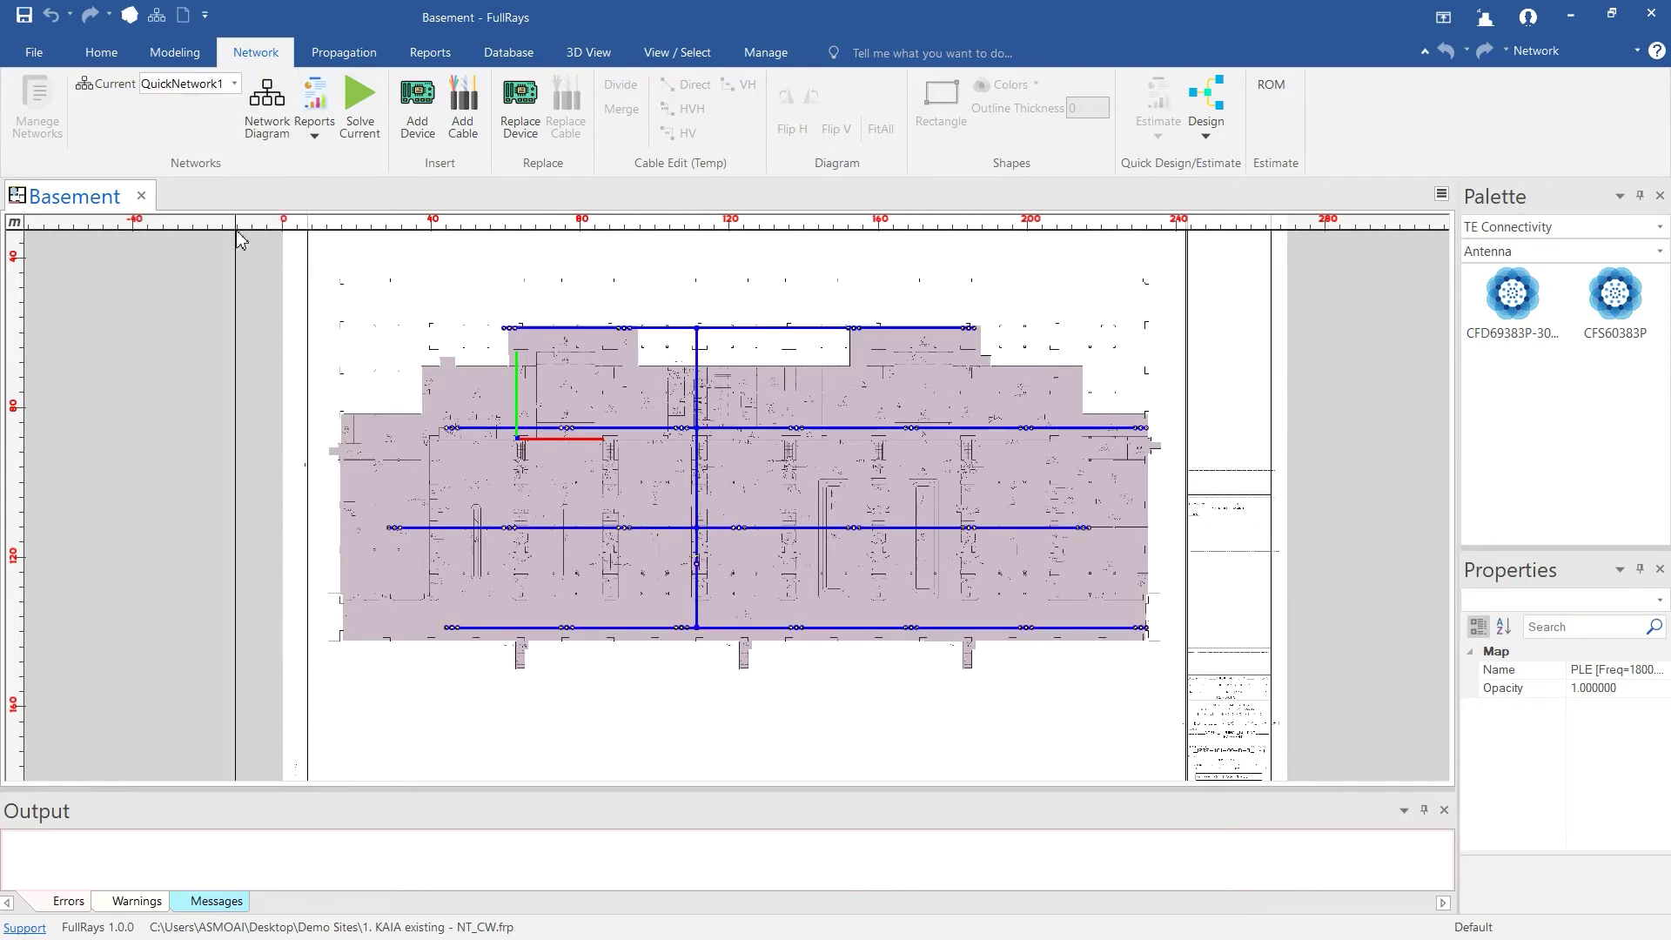
- Open the QuickNetwork1 network diagram and examine its hubs, remote units and antennas, including the primary hub's properties
{"action": "scroll", "coordinate": [738, 489], "scroll_direction": "down", "scroll_amount": 5}
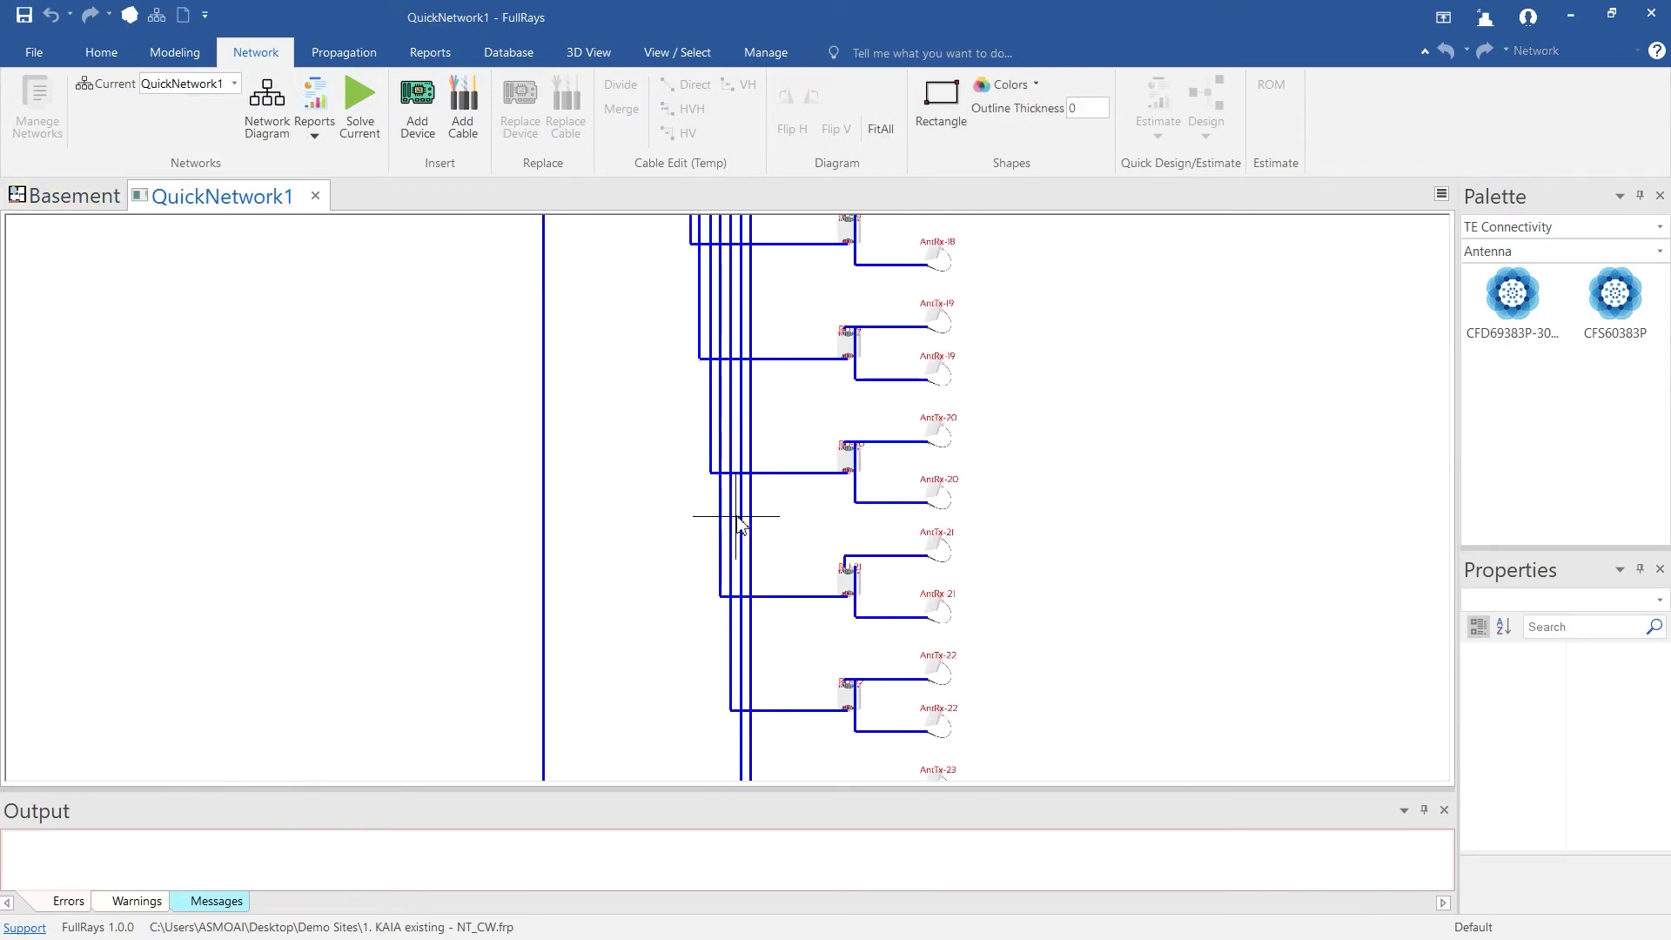
{"action": "scroll", "coordinate": [962, 597], "scroll_direction": "up", "scroll_amount": 5}
{"action": "scroll", "coordinate": [962, 616], "scroll_direction": "down", "scroll_amount": 4}
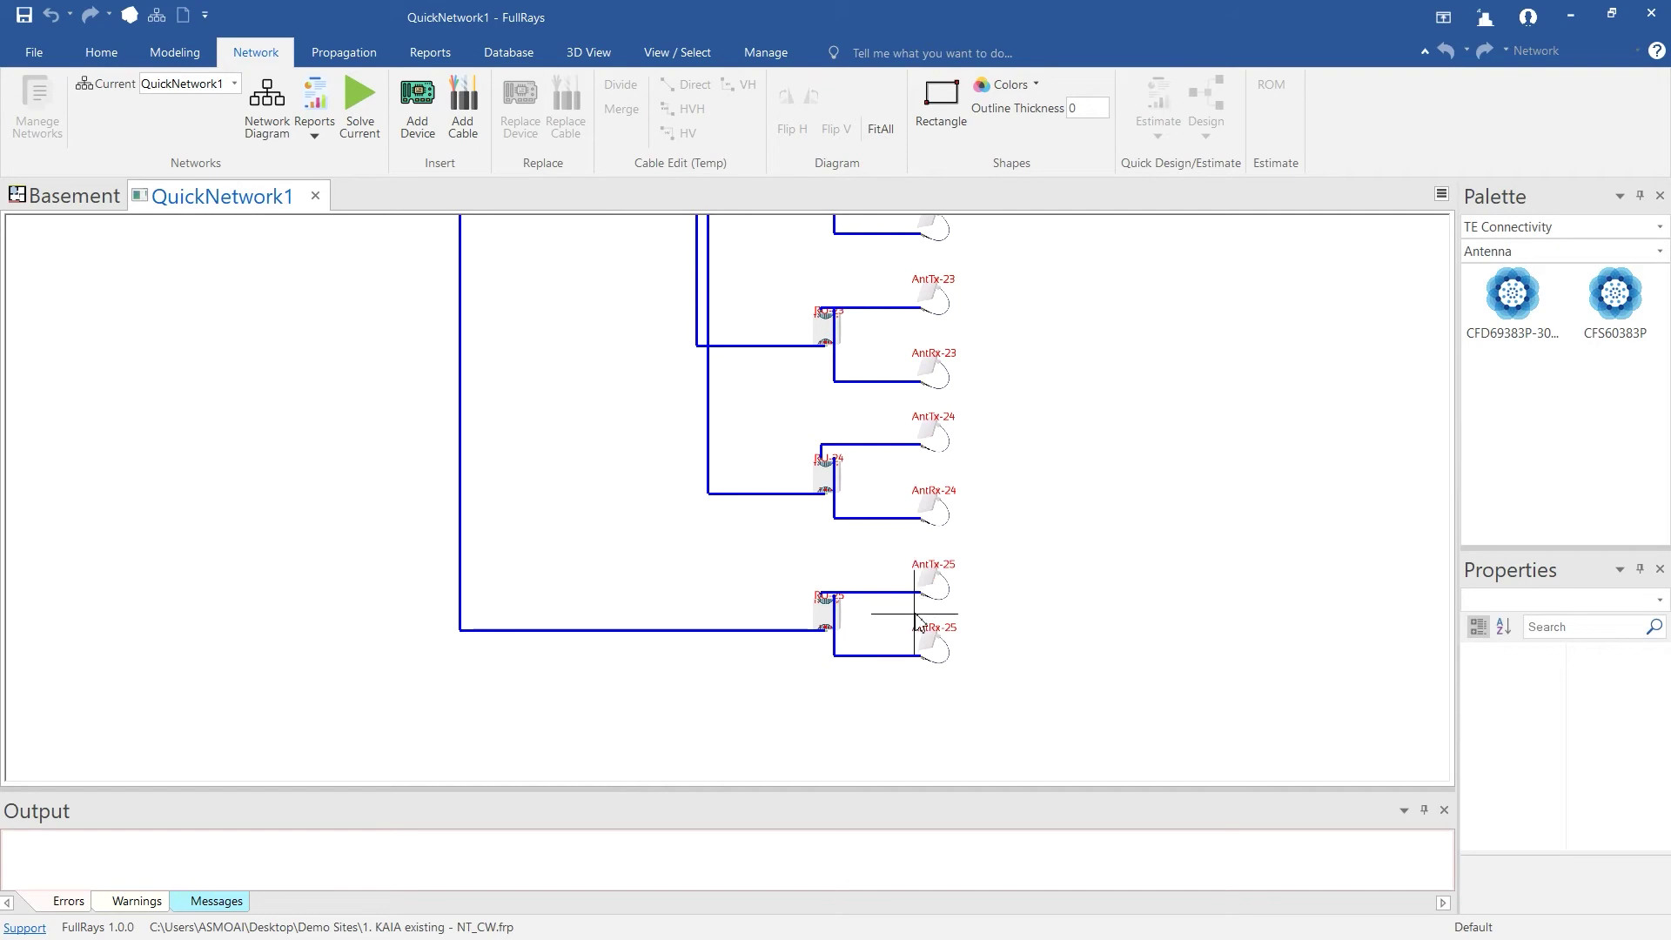
{"action": "scroll", "coordinate": [916, 620], "scroll_direction": "up", "scroll_amount": 15}
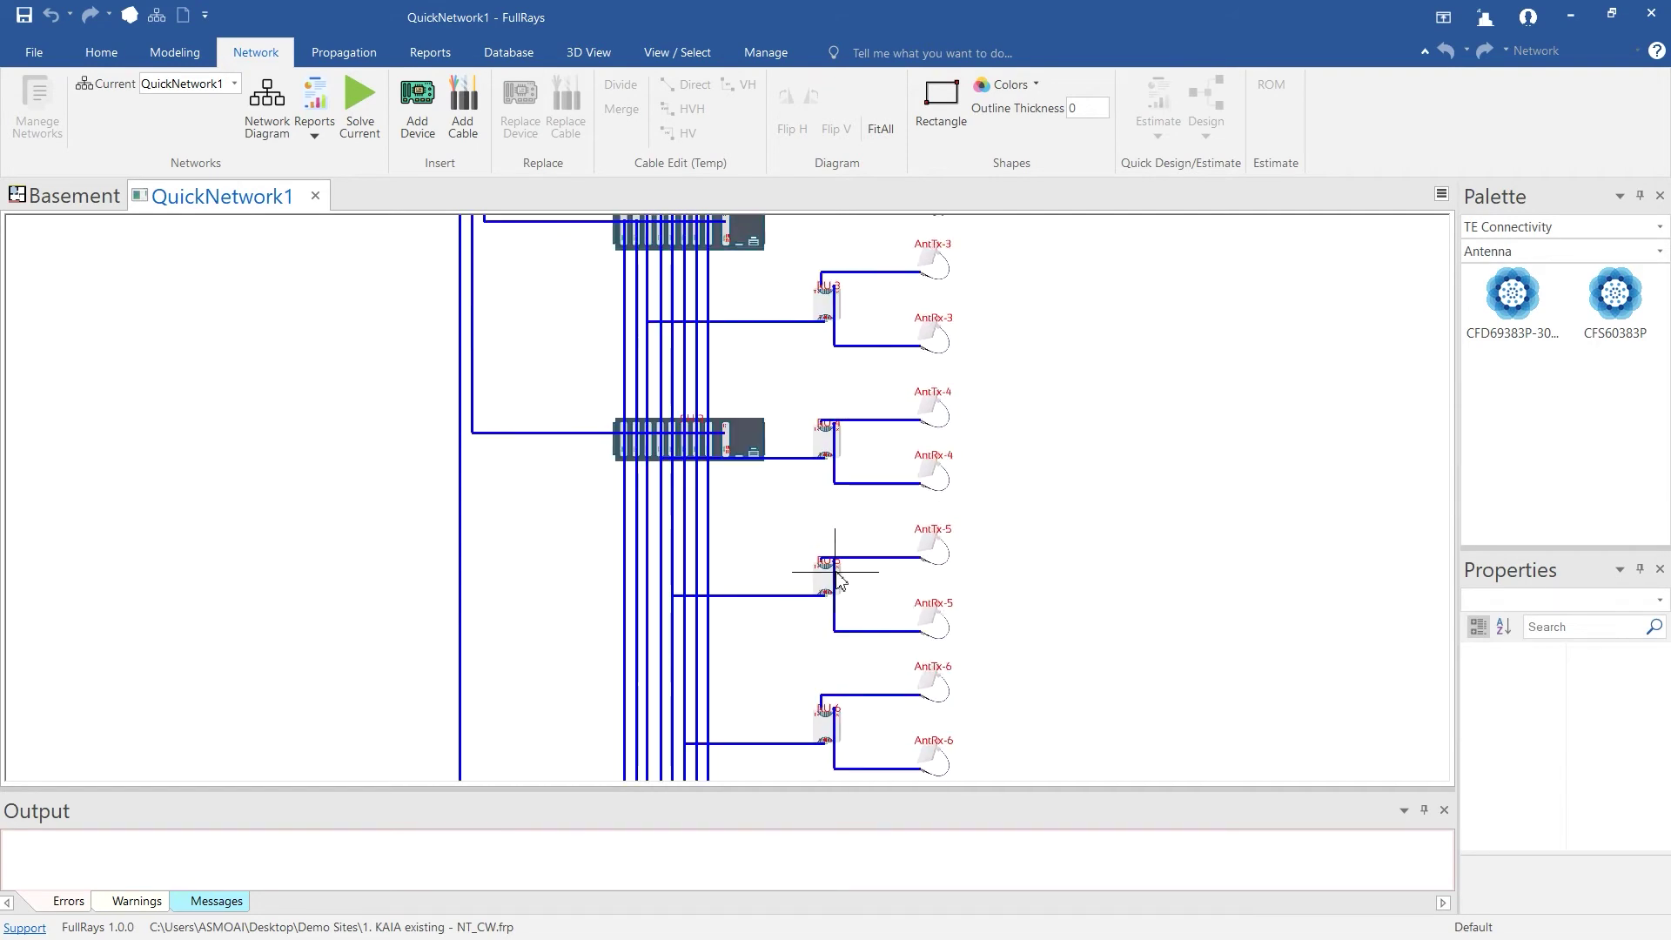
{"action": "scroll", "coordinate": [838, 581], "scroll_direction": "up", "scroll_amount": 3}
{"action": "scroll", "coordinate": [839, 582], "scroll_direction": "down", "scroll_amount": 3}
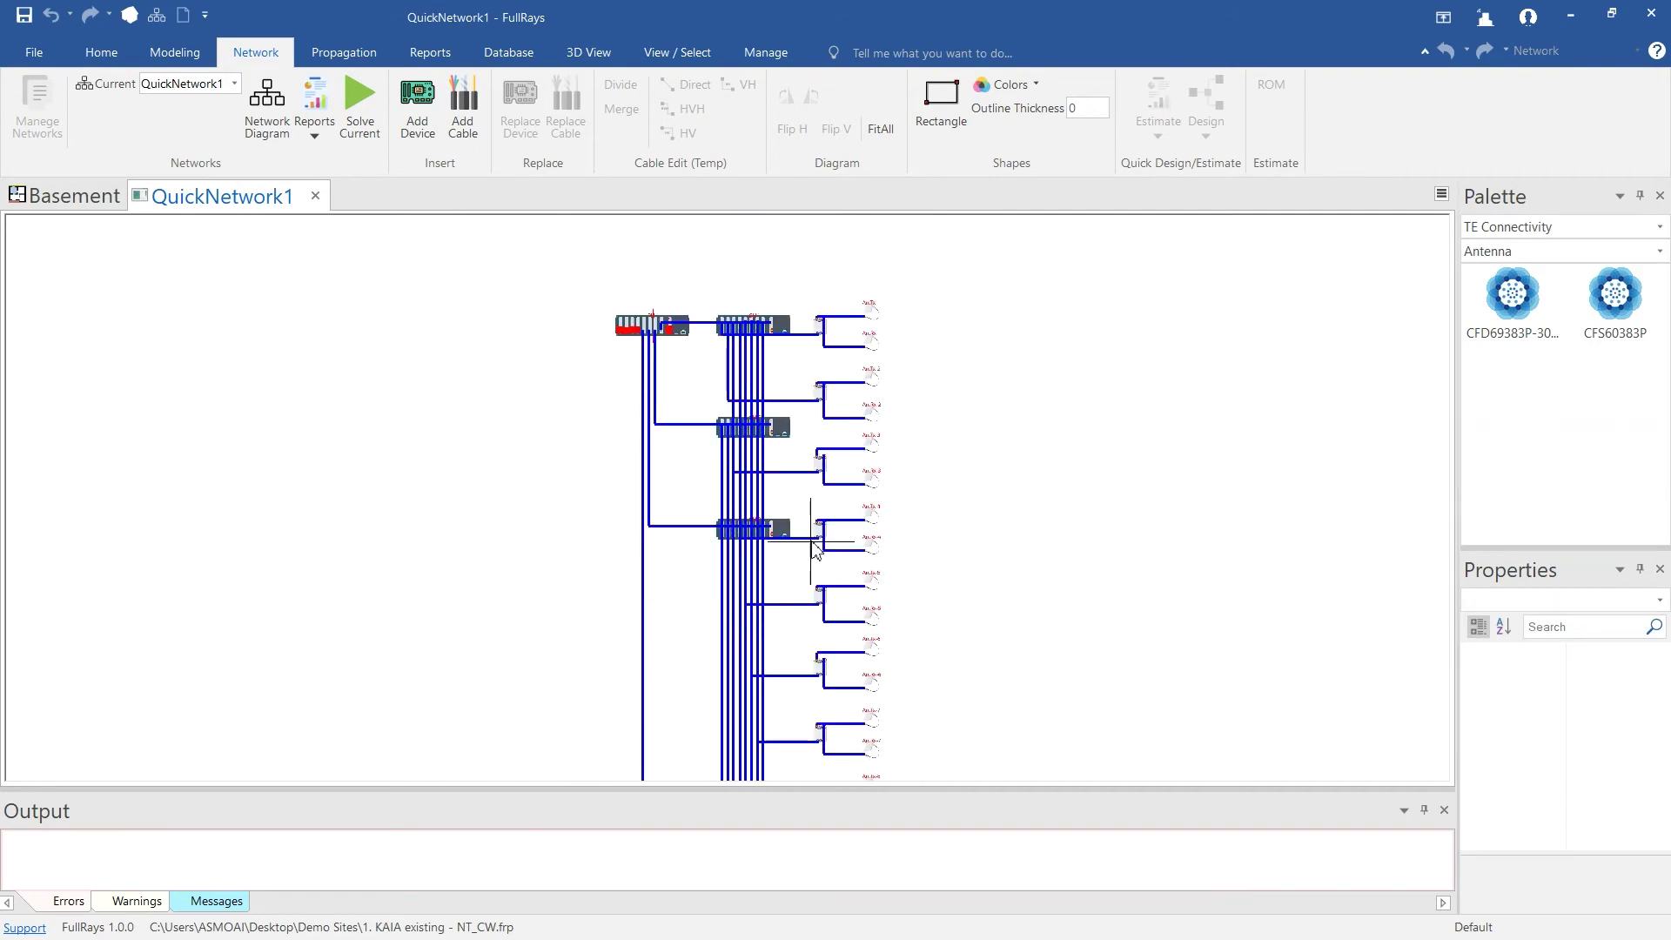
{"action": "left_click", "coordinate": [628, 333]}
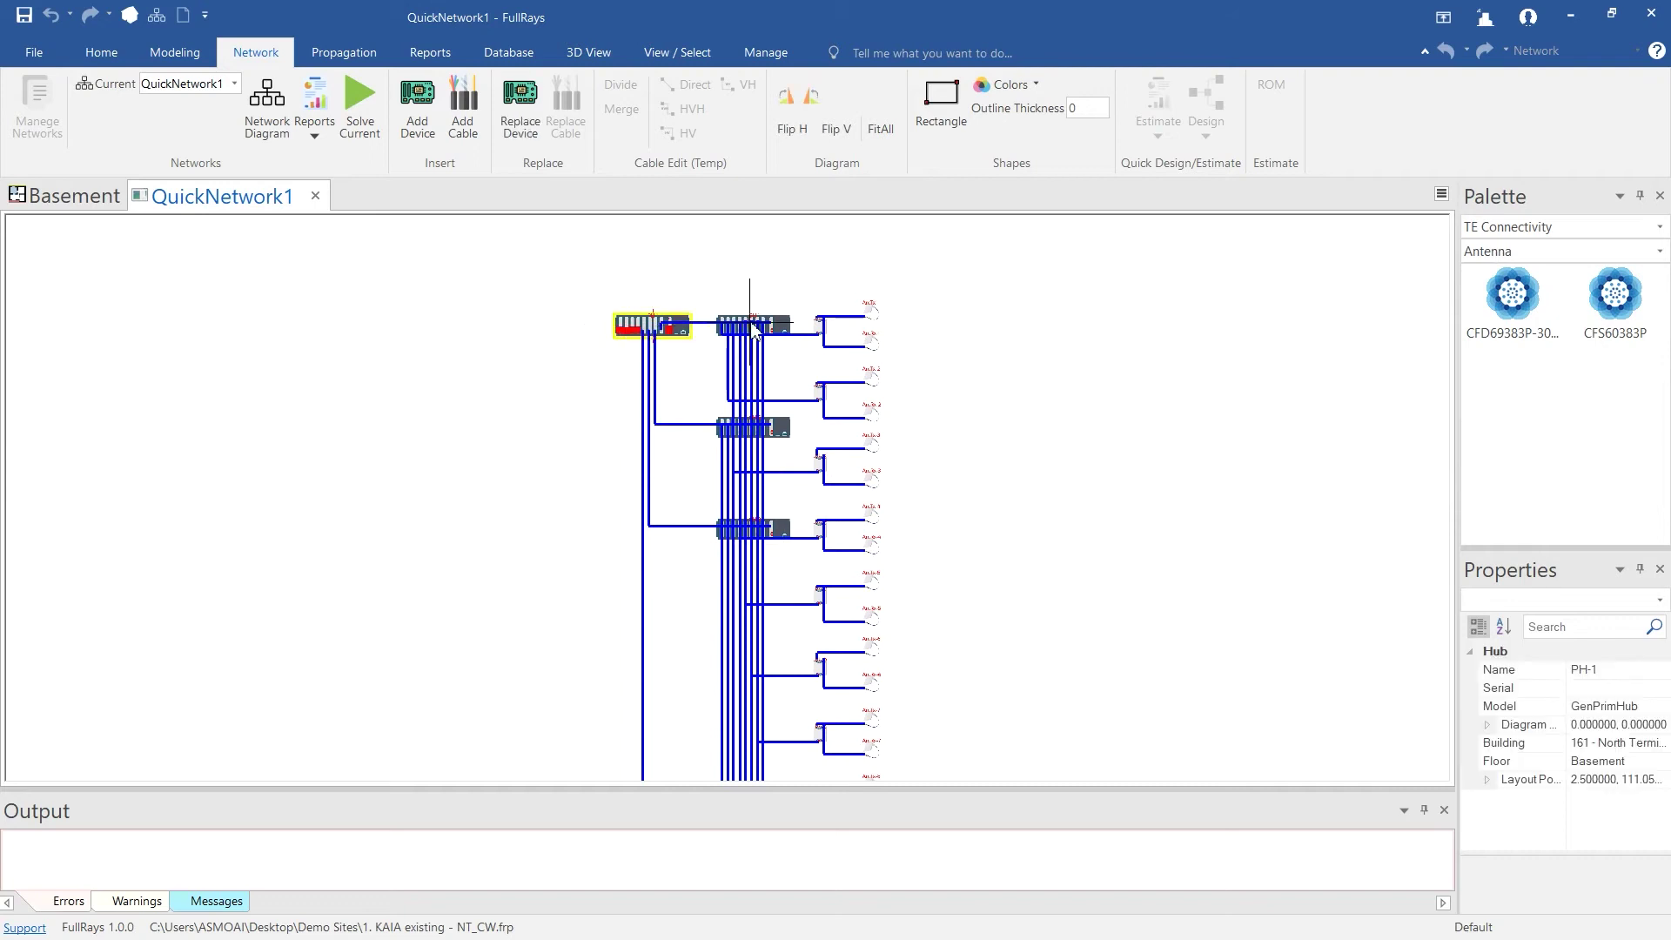
{"action": "scroll", "coordinate": [790, 437], "scroll_direction": "down", "scroll_amount": 2}
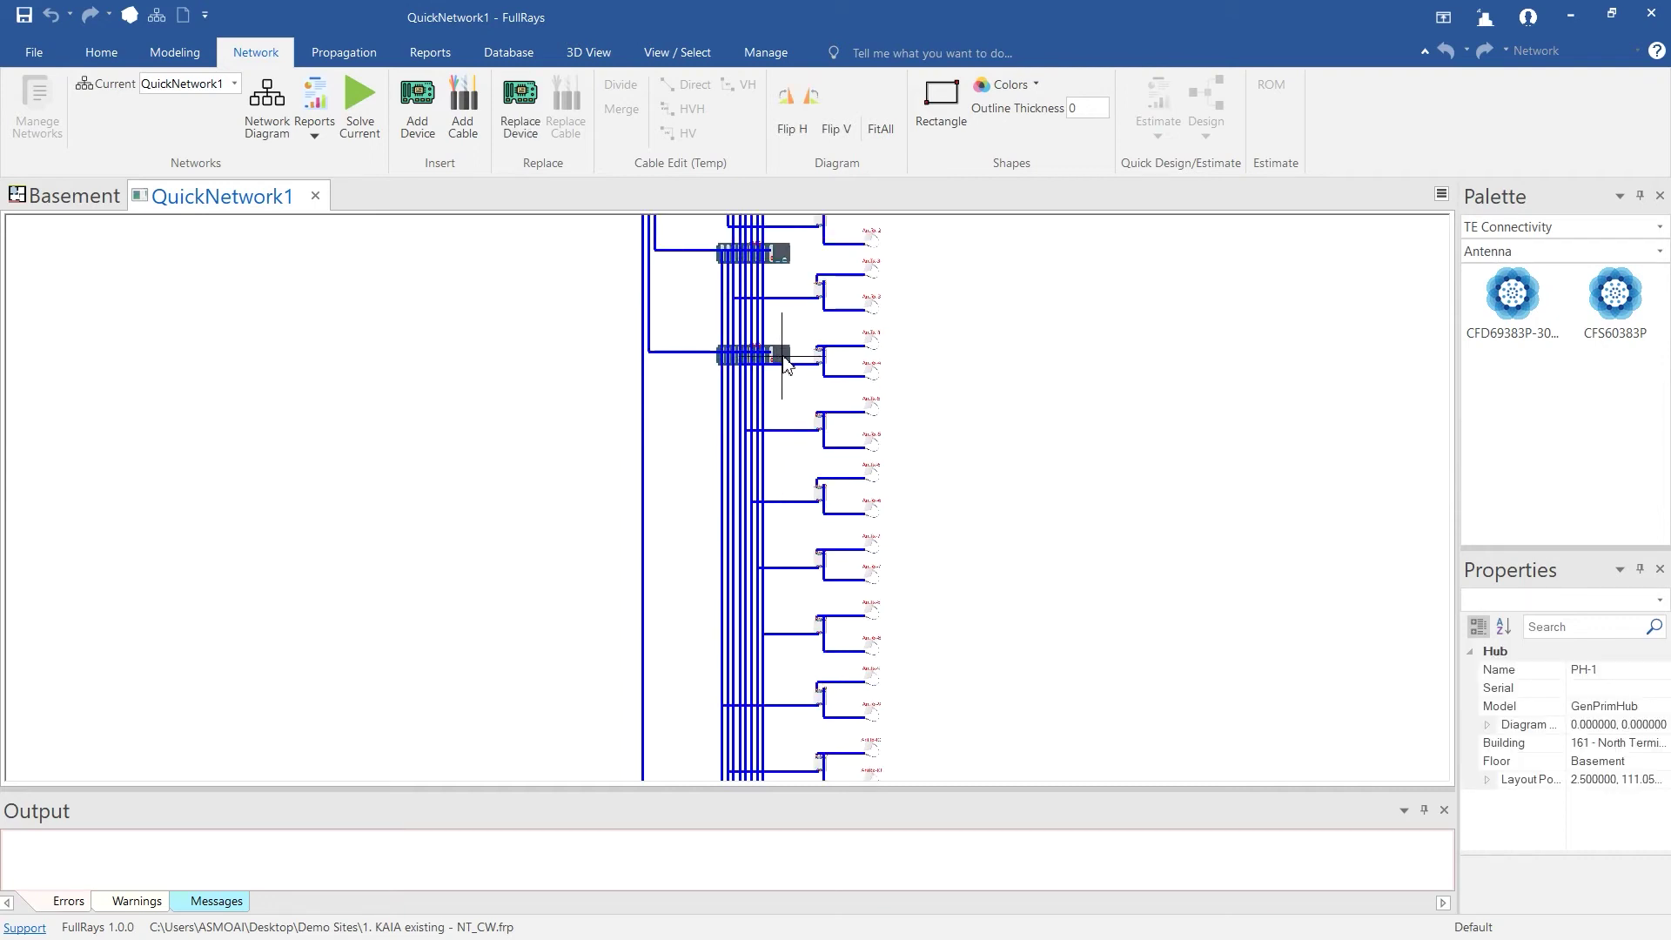
{"action": "scroll", "coordinate": [786, 362], "scroll_direction": "up", "scroll_amount": 1}
{"action": "scroll", "coordinate": [809, 396], "scroll_direction": "down", "scroll_amount": 4}
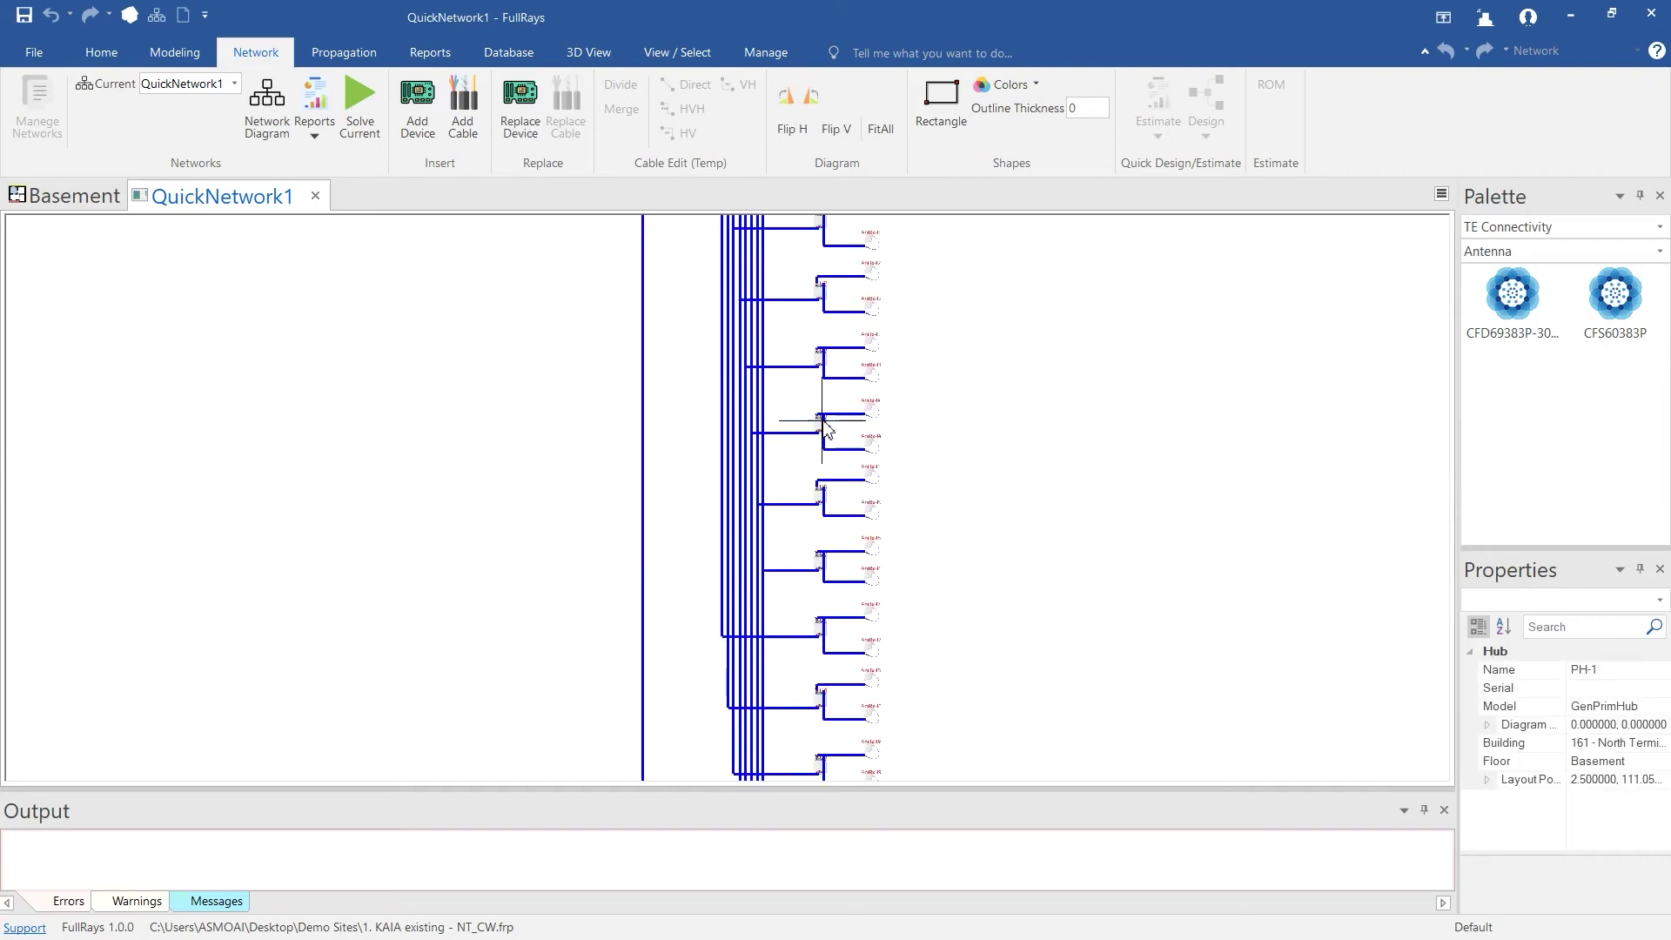
{"action": "scroll", "coordinate": [825, 428], "scroll_direction": "up", "scroll_amount": 4}
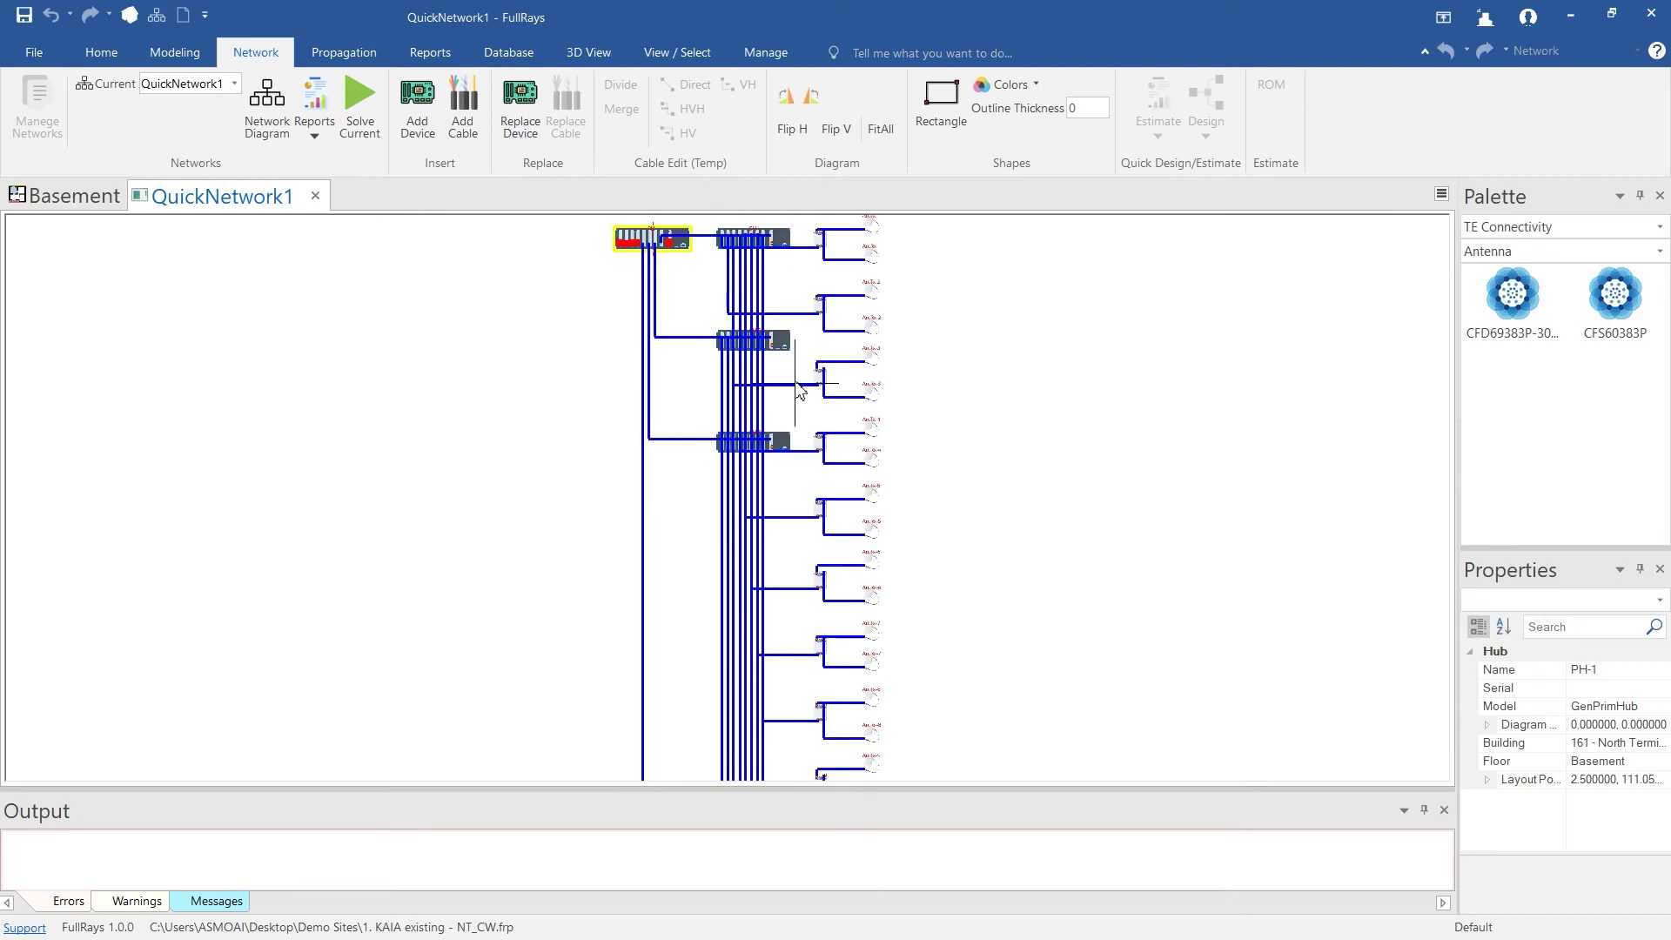
- Flip the secondary hub SH-2 horizontally in the network diagram
{"action": "left_click", "coordinate": [754, 341]}
{"action": "left_click", "coordinate": [801, 124]}
{"action": "scroll", "coordinate": [792, 400], "scroll_direction": "down", "scroll_amount": 4}
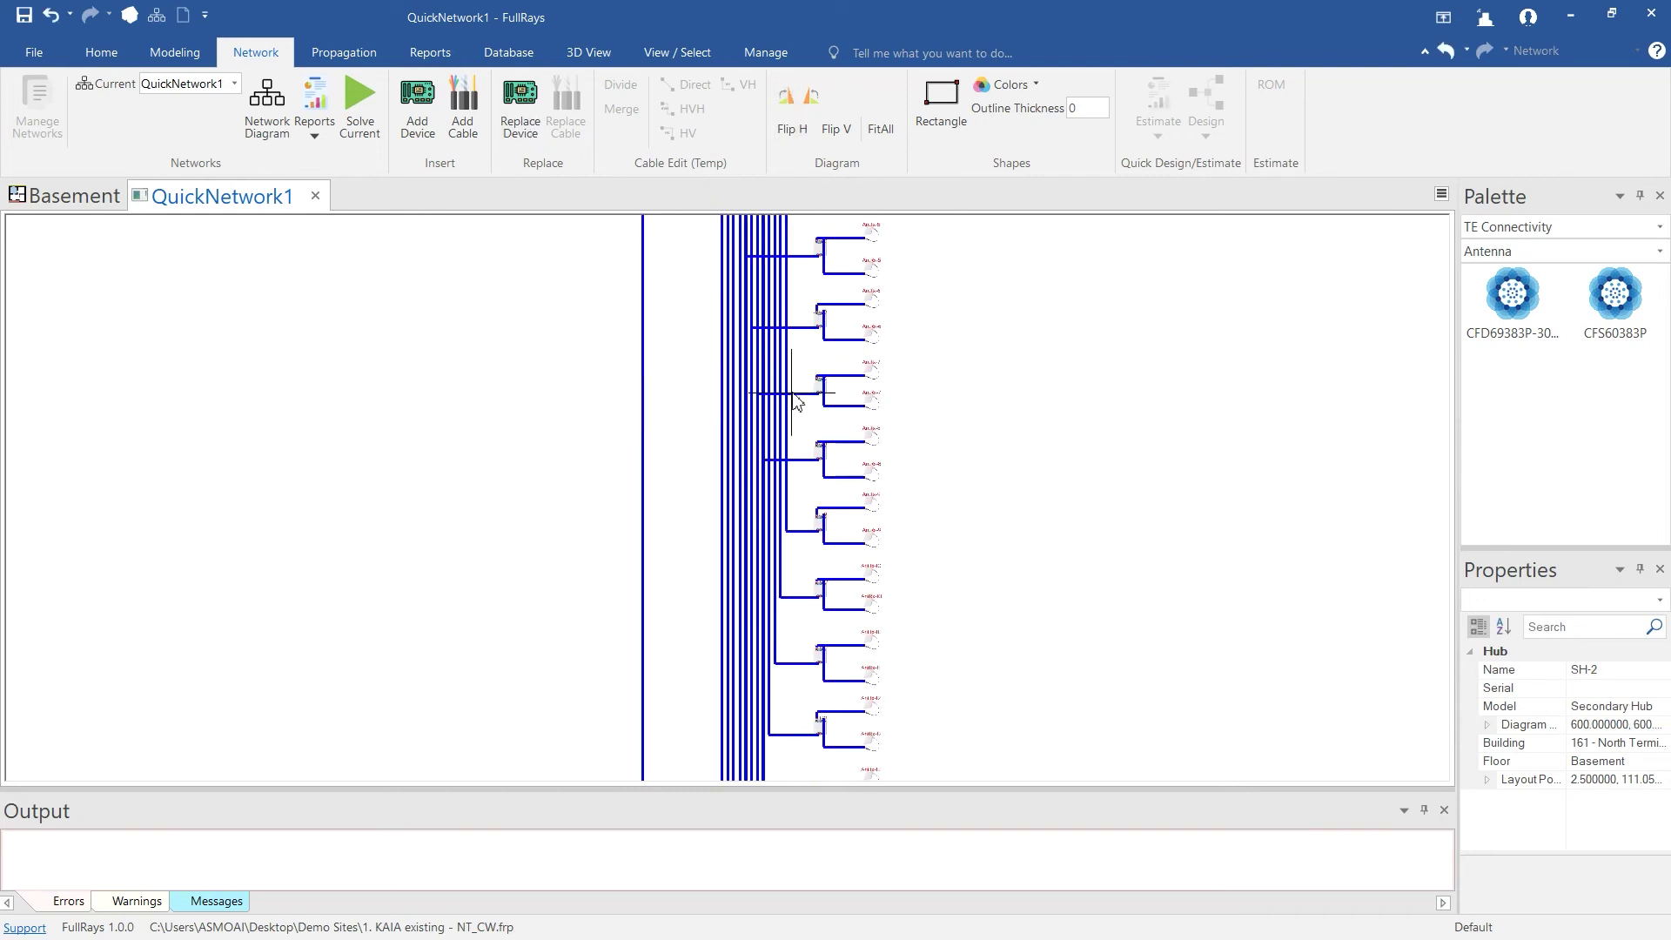
- Move the secondary hub SH-3 out of the hub column to the left of the vertical fiber cables
{"action": "scroll", "coordinate": [791, 401], "scroll_direction": "up", "scroll_amount": 3}
{"action": "left_click", "coordinate": [724, 351]}
{"action": "scroll", "coordinate": [724, 352], "scroll_direction": "up", "scroll_amount": 3}
{"action": "left_click", "coordinate": [721, 363]}
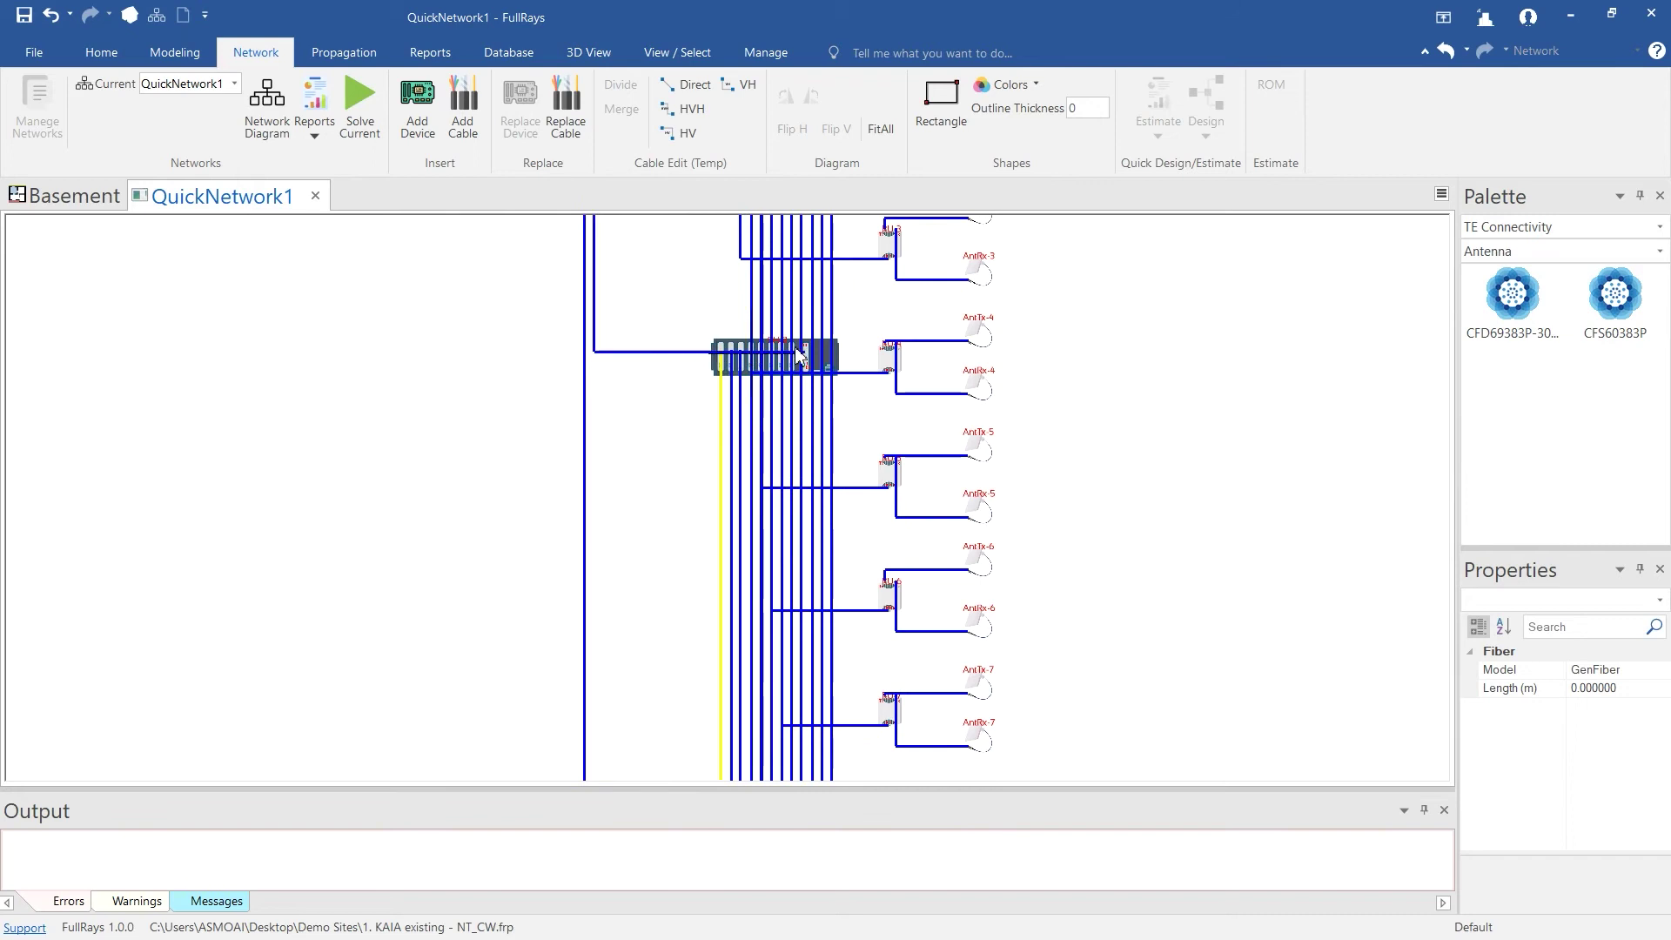
{"action": "left_click", "coordinate": [836, 352]}
{"action": "scroll", "coordinate": [838, 353], "scroll_direction": "up", "scroll_amount": 4}
{"action": "left_click_drag", "start_coordinate": [839, 352], "coordinate": [429, 347]}
{"action": "scroll", "coordinate": [764, 373], "scroll_direction": "down", "scroll_amount": 8}
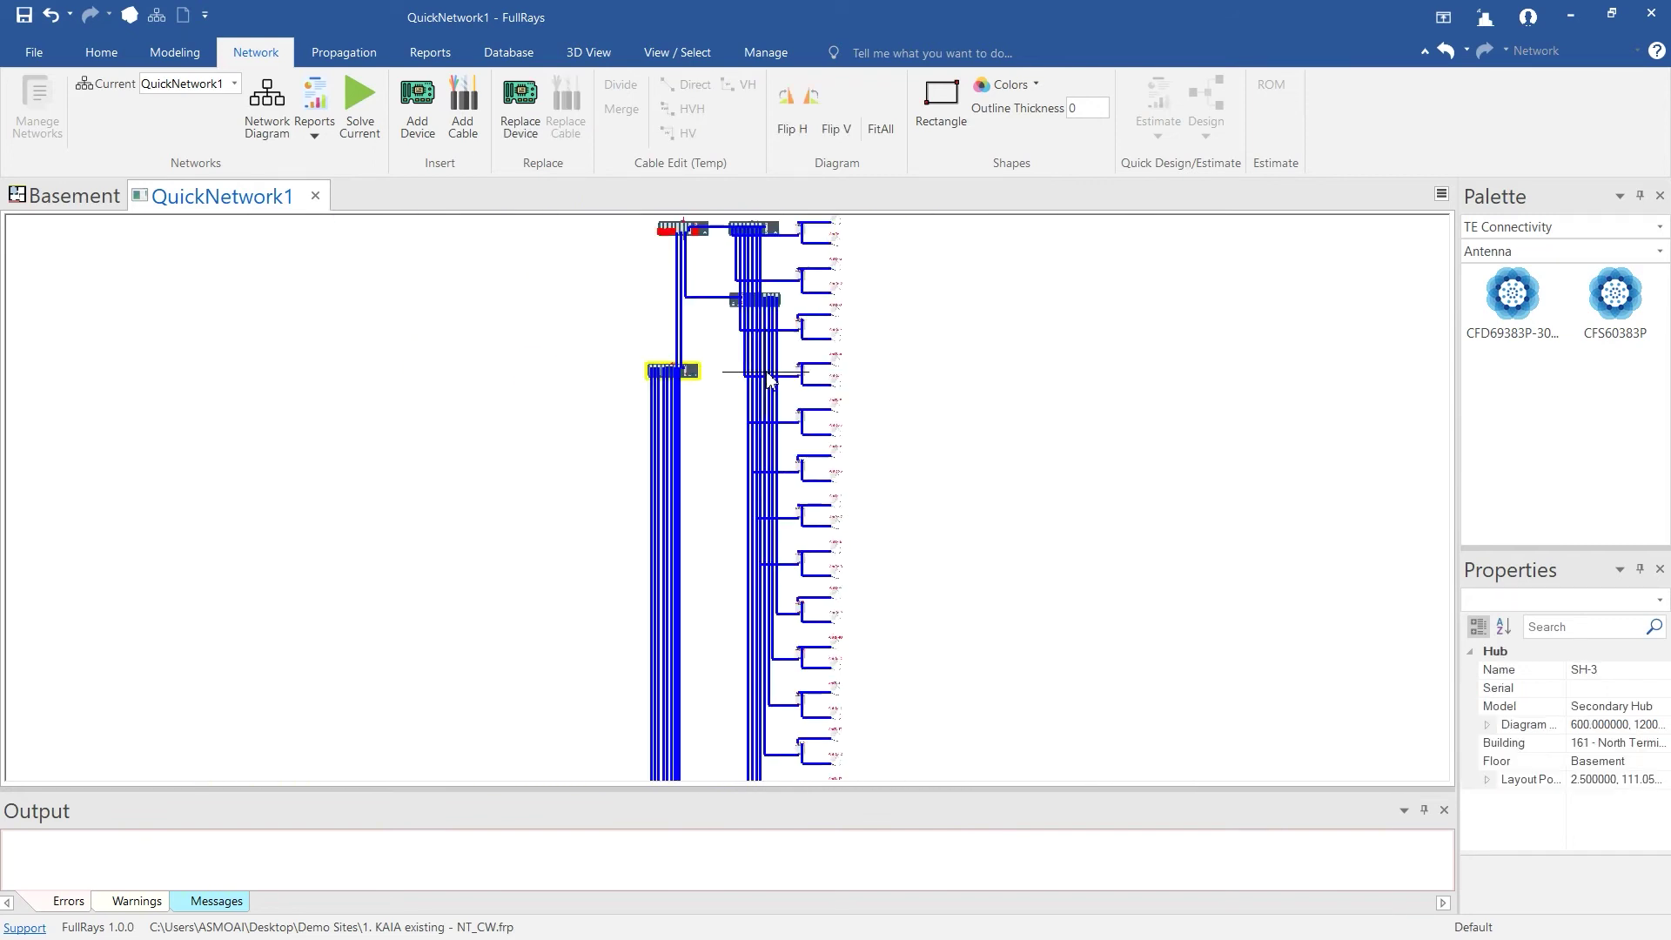
- Move the SH-3 hub down the diagram to the lower group of remote units
{"action": "scroll", "coordinate": [697, 248], "scroll_direction": "up", "scroll_amount": 5}
{"action": "scroll", "coordinate": [786, 454], "scroll_direction": "down", "scroll_amount": 7}
{"action": "left_click_drag", "start_coordinate": [790, 421], "coordinate": [900, 471]}
{"action": "scroll", "coordinate": [901, 471], "scroll_direction": "down", "scroll_amount": 5}
{"action": "scroll", "coordinate": [869, 522], "scroll_direction": "up", "scroll_amount": 5}
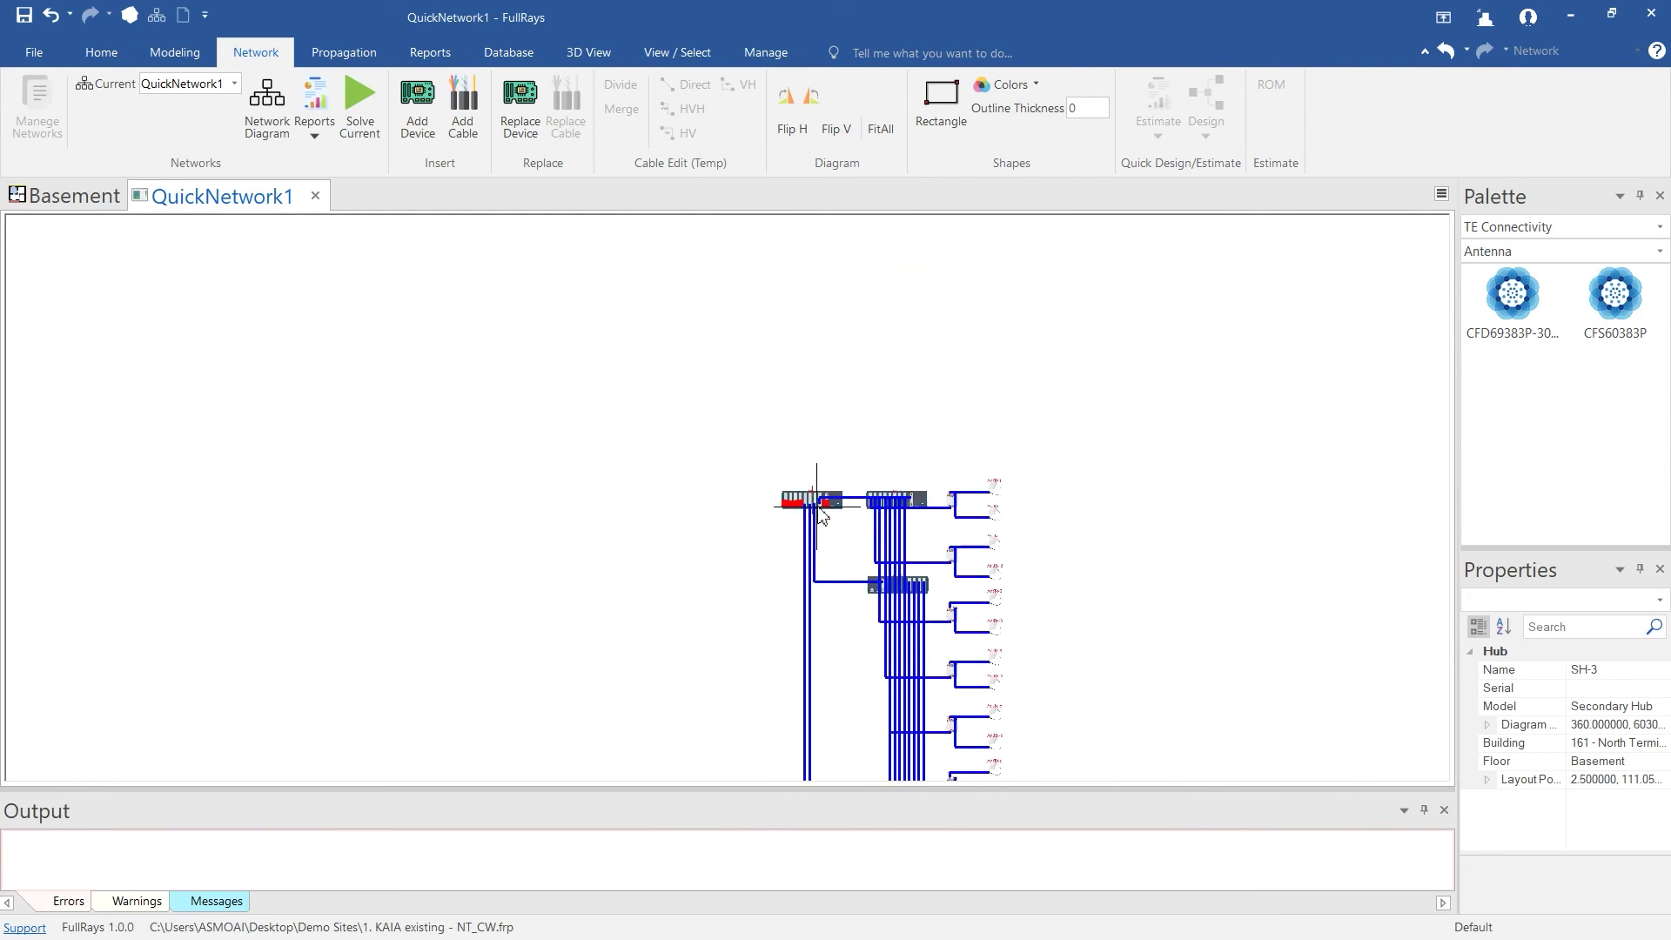
- Flip the SH-2 hub back horizontally and flip the SH-1 hub so its ports face the remote units
{"action": "scroll", "coordinate": [888, 531], "scroll_direction": "up", "scroll_amount": 2}
{"action": "scroll", "coordinate": [853, 611], "scroll_direction": "up", "scroll_amount": 4}
{"action": "left_click", "coordinate": [867, 617]}
{"action": "left_click", "coordinate": [780, 132]}
{"action": "left_click", "coordinate": [869, 283]}
{"action": "left_click", "coordinate": [793, 132]}
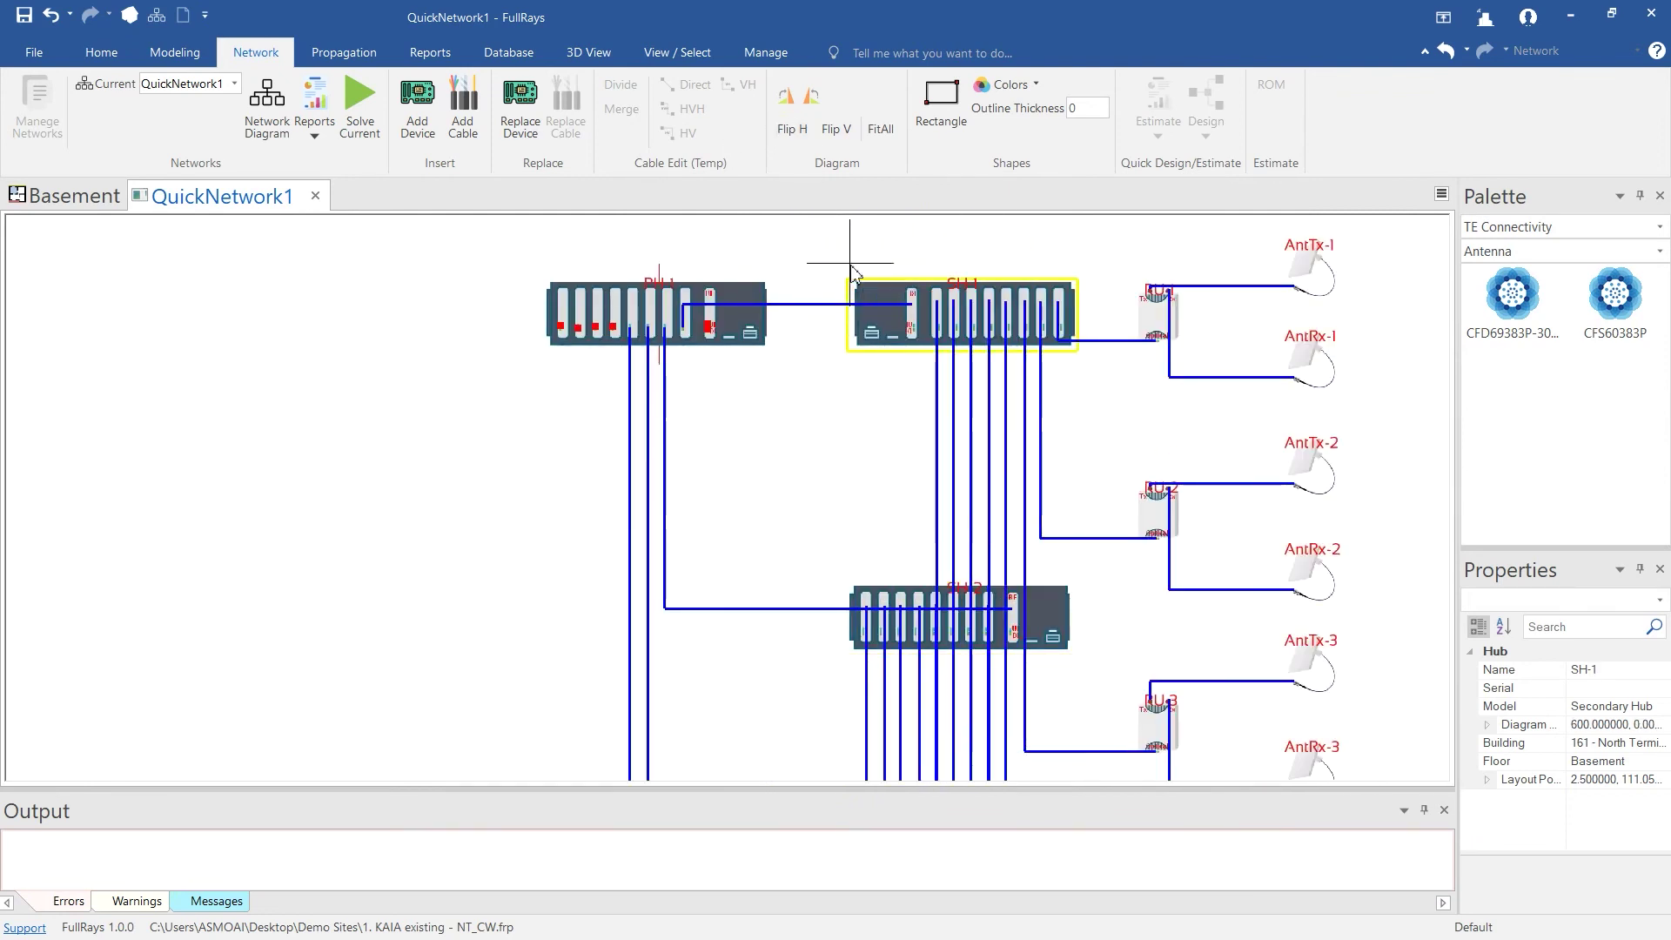
- Move the SH-2 hub down the diagram so it sits beside its own group of remote units
{"action": "scroll", "coordinate": [849, 261], "scroll_direction": "down", "scroll_amount": 2}
{"action": "left_click_drag", "start_coordinate": [988, 425], "coordinate": [981, 481]}
{"action": "scroll", "coordinate": [1000, 540], "scroll_direction": "down", "scroll_amount": 3}
{"action": "scroll", "coordinate": [982, 591], "scroll_direction": "down", "scroll_amount": 5}
{"action": "left_click", "coordinate": [792, 129]}
{"action": "scroll", "coordinate": [879, 466], "scroll_direction": "up", "scroll_amount": 1}
{"action": "left_click_drag", "start_coordinate": [831, 410], "coordinate": [793, 410]}
{"action": "scroll", "coordinate": [793, 410], "scroll_direction": "down", "scroll_amount": 10}
{"action": "scroll", "coordinate": [765, 634], "scroll_direction": "up", "scroll_amount": 14}
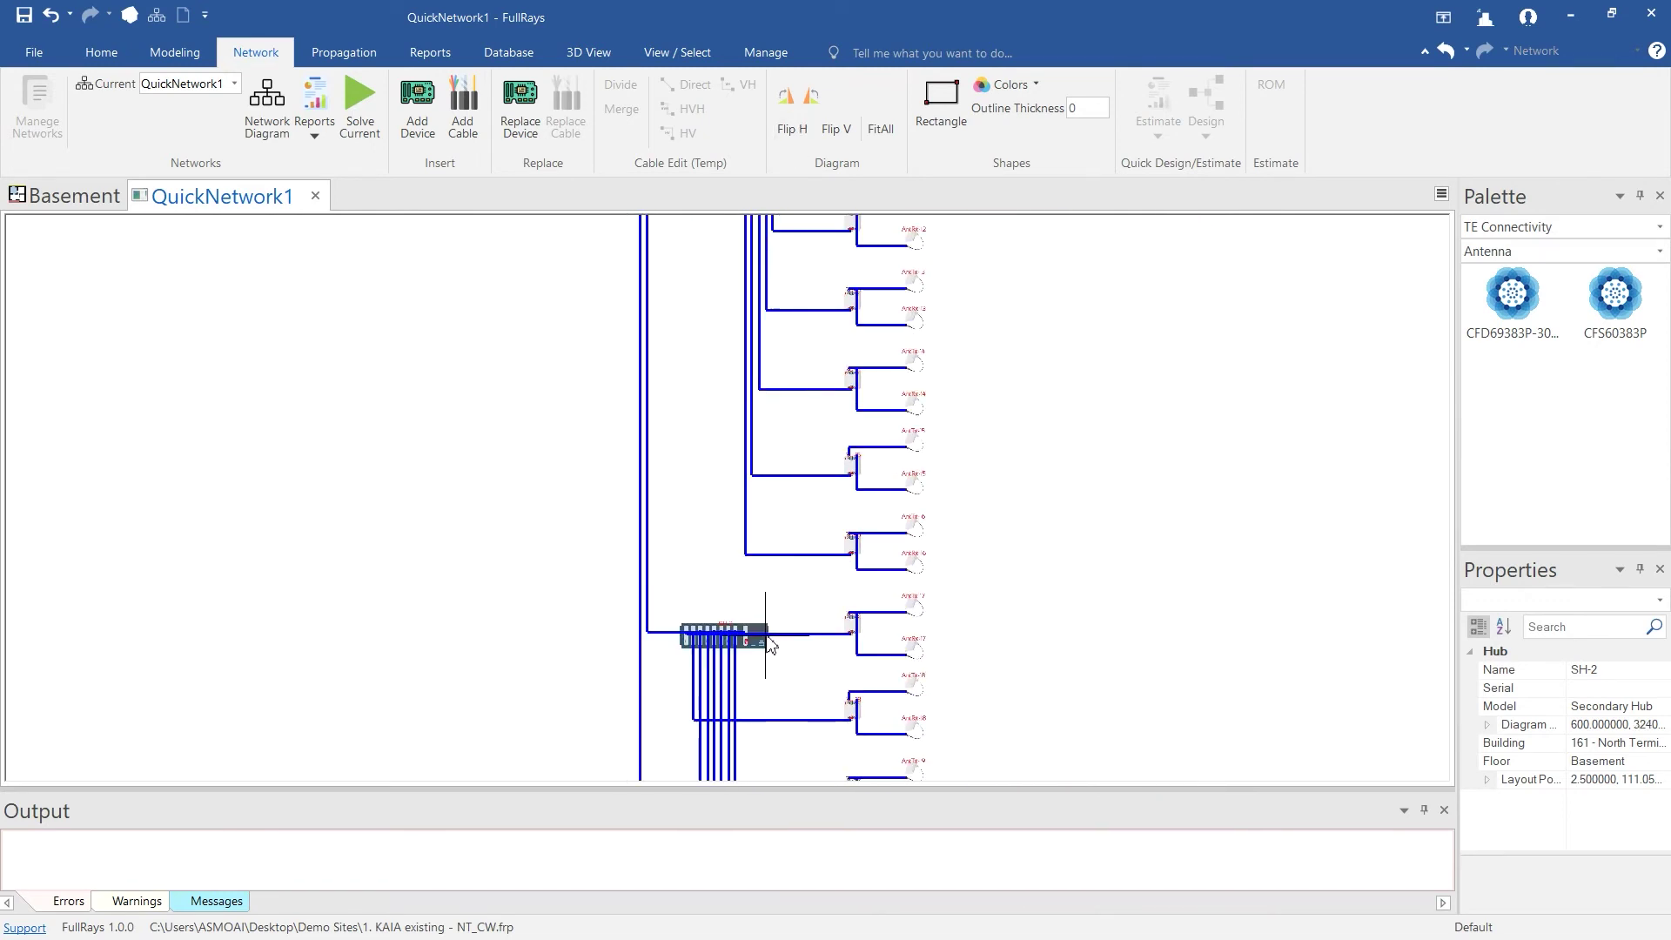
- Align the secondary hubs in one column and move the primary hub PH-1 further left of them
{"action": "left_click", "coordinate": [794, 623]}
{"action": "scroll", "coordinate": [795, 623], "scroll_direction": "down", "scroll_amount": 10}
{"action": "scroll", "coordinate": [763, 609], "scroll_direction": "up", "scroll_amount": 4}
{"action": "left_click", "coordinate": [763, 633]}
{"action": "scroll", "coordinate": [761, 571], "scroll_direction": "up", "scroll_amount": 8}
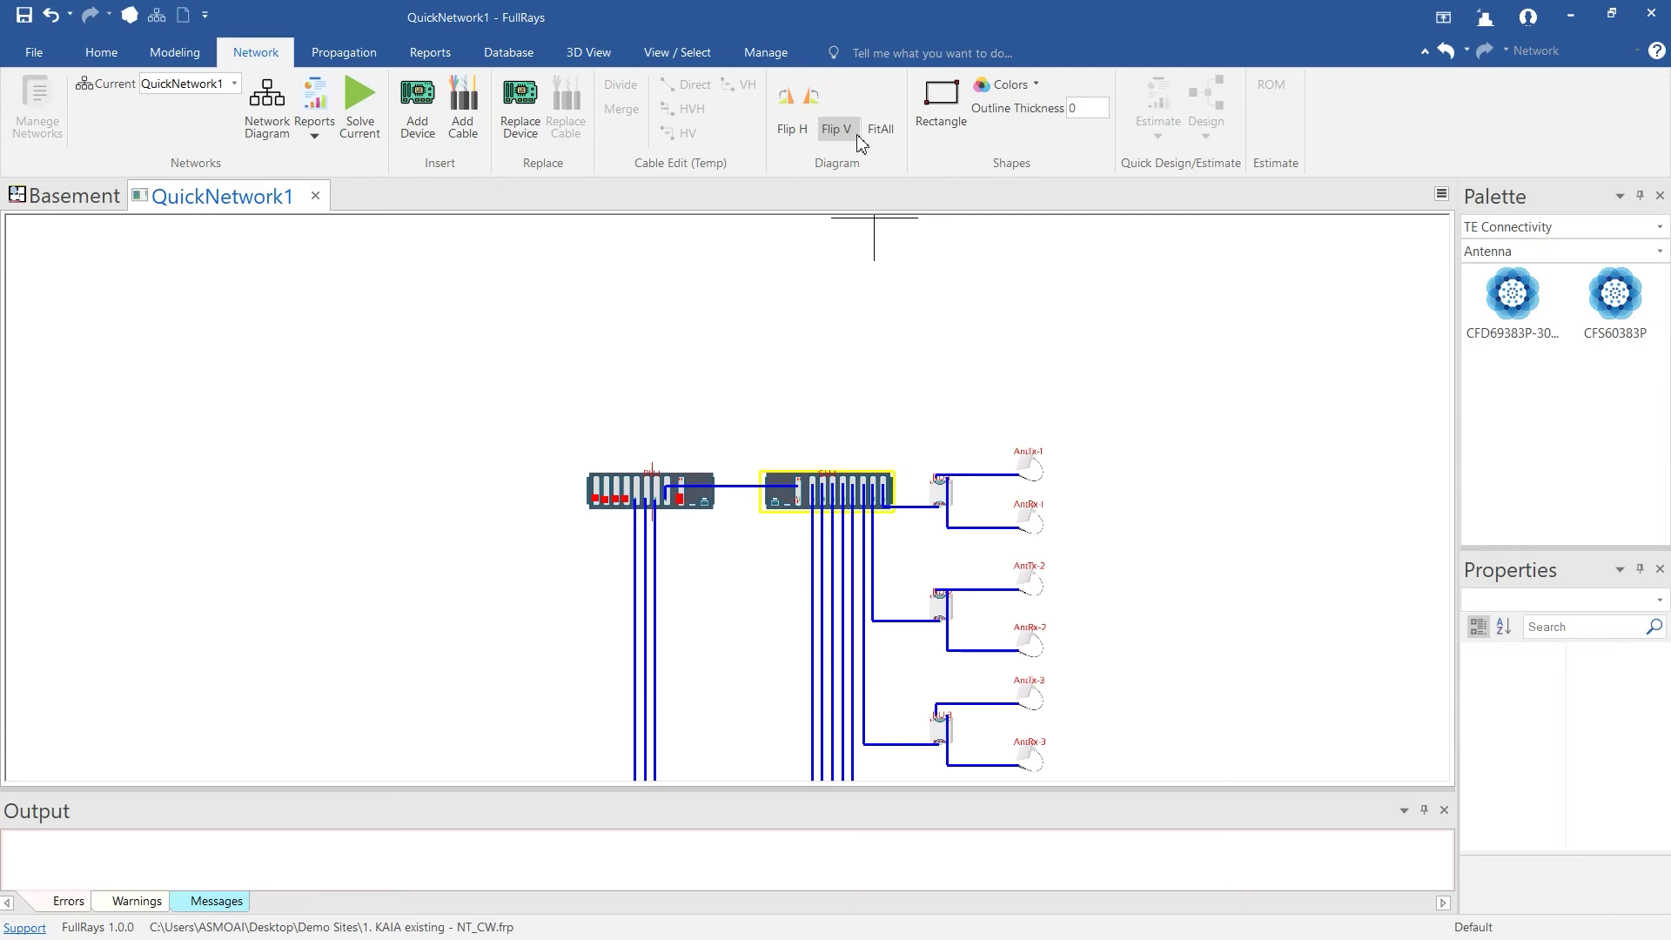
{"action": "left_click", "coordinate": [96, 54]}
{"action": "left_click", "coordinate": [1131, 84]}
{"action": "left_click_drag", "start_coordinate": [603, 493], "coordinate": [475, 498]}
- Select the column of remote units and rotate them so their inputs face the secondary hubs
{"action": "scroll", "coordinate": [575, 498], "scroll_direction": "down", "scroll_amount": 10}
{"action": "scroll", "coordinate": [750, 743], "scroll_direction": "up", "scroll_amount": 5}
{"action": "scroll", "coordinate": [723, 679], "scroll_direction": "up", "scroll_amount": 10}
{"action": "left_click_drag", "start_coordinate": [750, 742], "coordinate": [722, 600]}
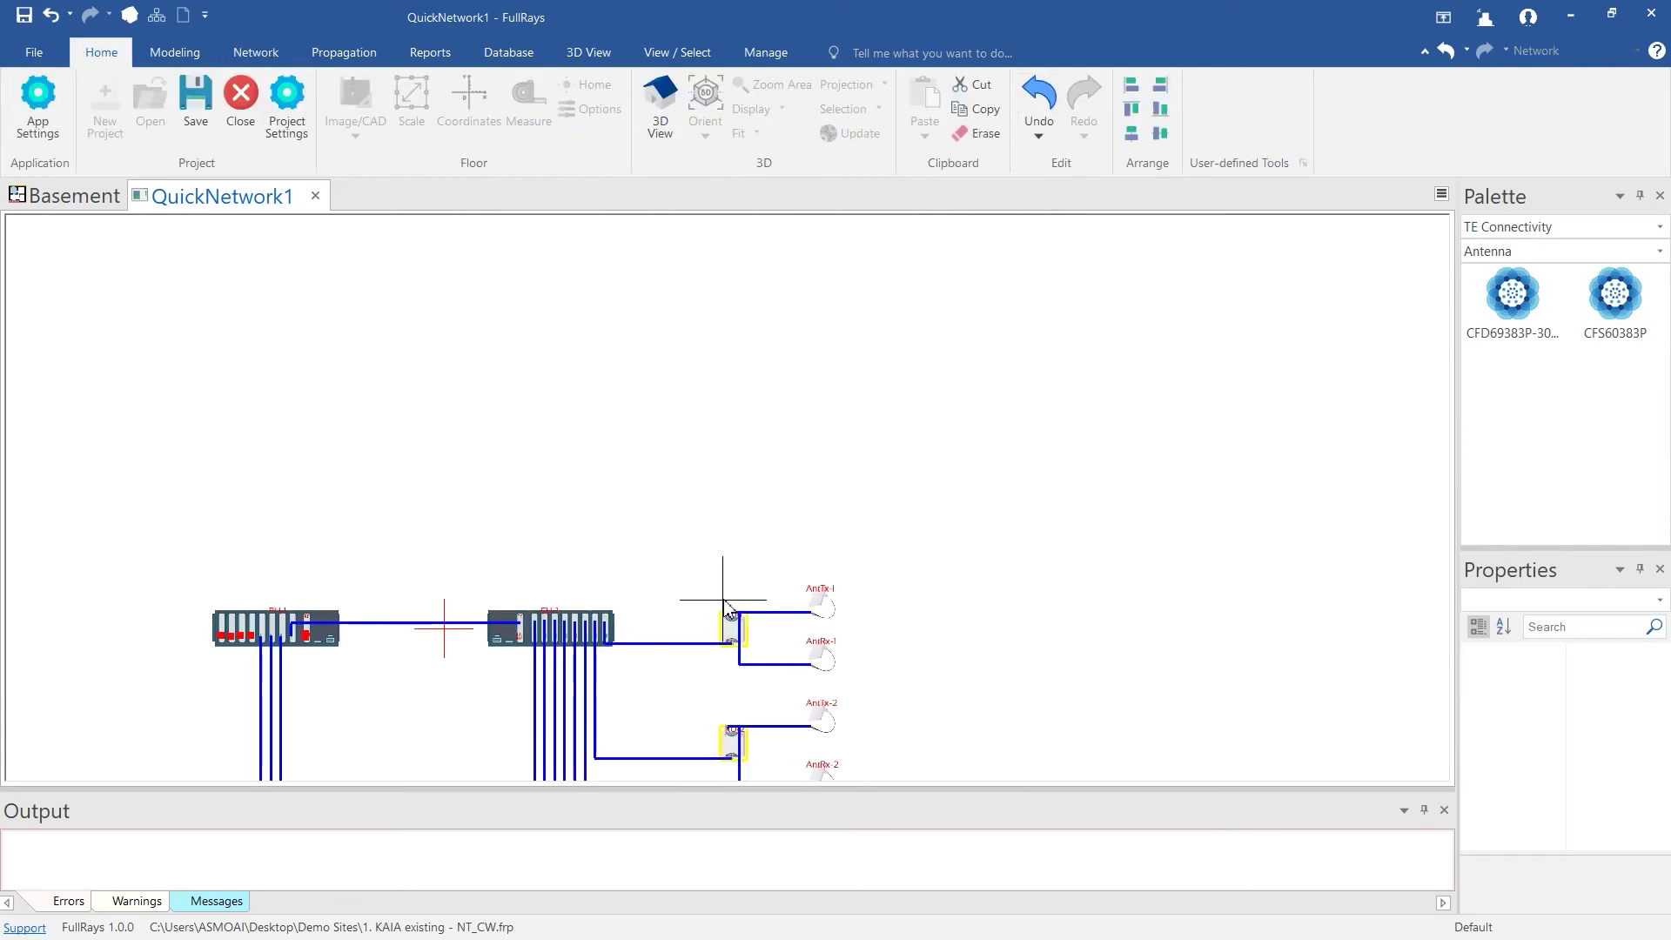
{"action": "scroll", "coordinate": [705, 87], "scroll_direction": "down", "scroll_amount": 3}
{"action": "scroll", "coordinate": [783, 103], "scroll_direction": "up", "scroll_amount": 1}
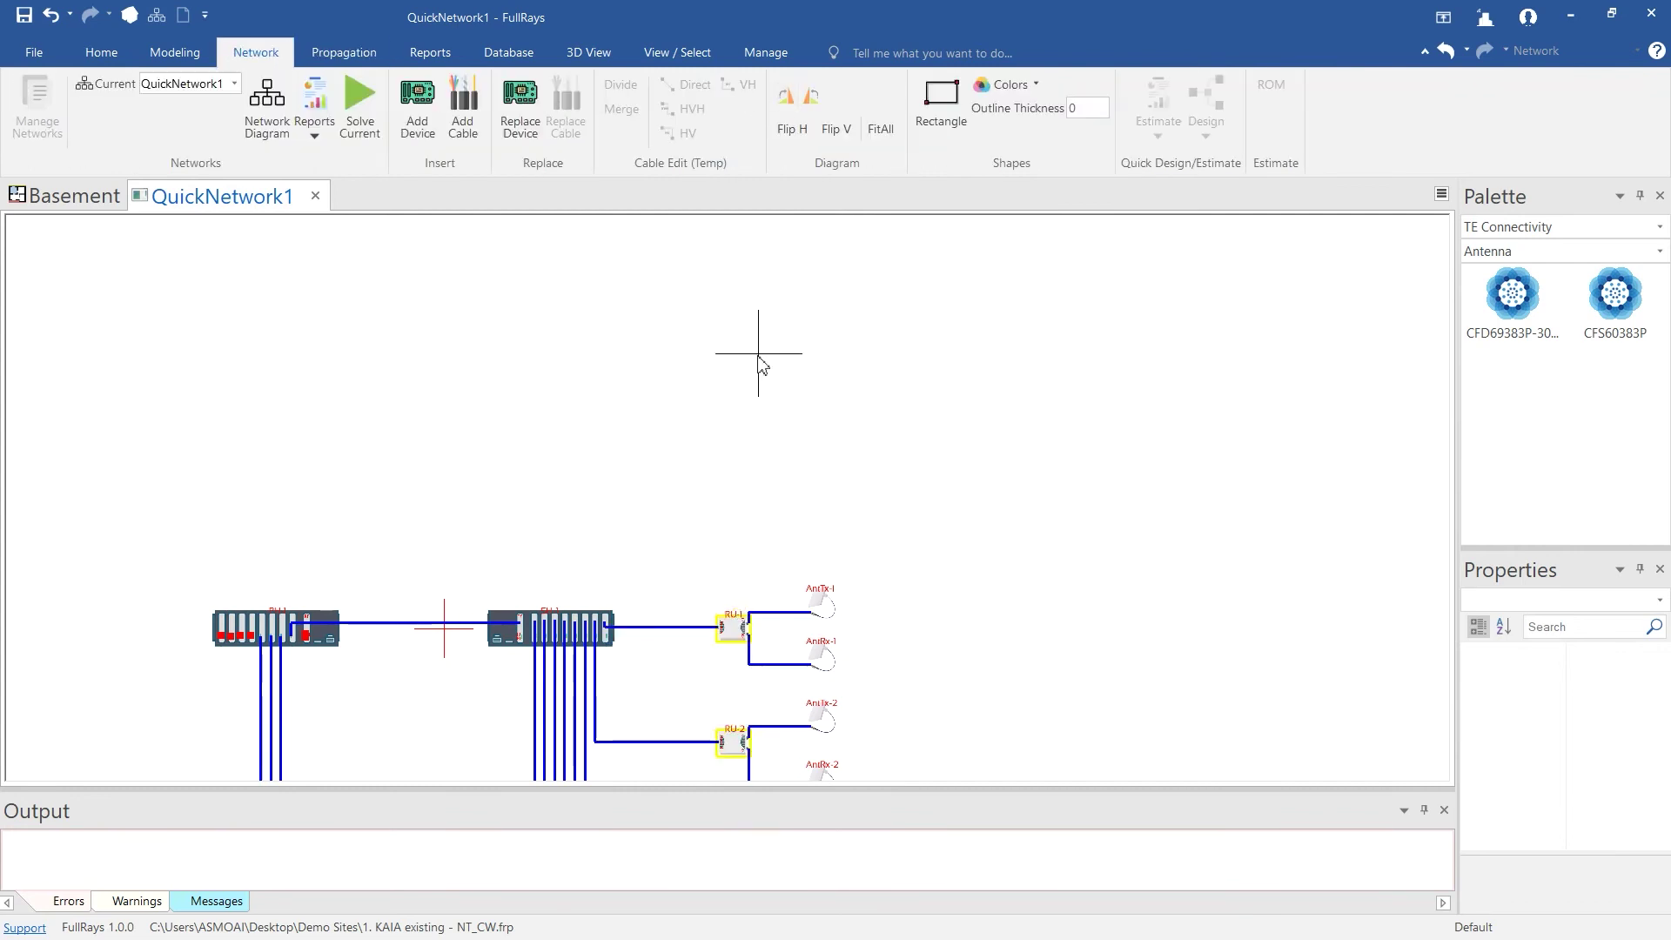
{"action": "scroll", "coordinate": [1192, 398], "scroll_direction": "down", "scroll_amount": 8}
{"action": "scroll", "coordinate": [1196, 407], "scroll_direction": "up", "scroll_amount": 3}
- Copy the BTS 001 and DUP 001 devices from the qn1 network and paste them left of PH-1 in QuickNetwork1
{"action": "left_click", "coordinate": [235, 83]}
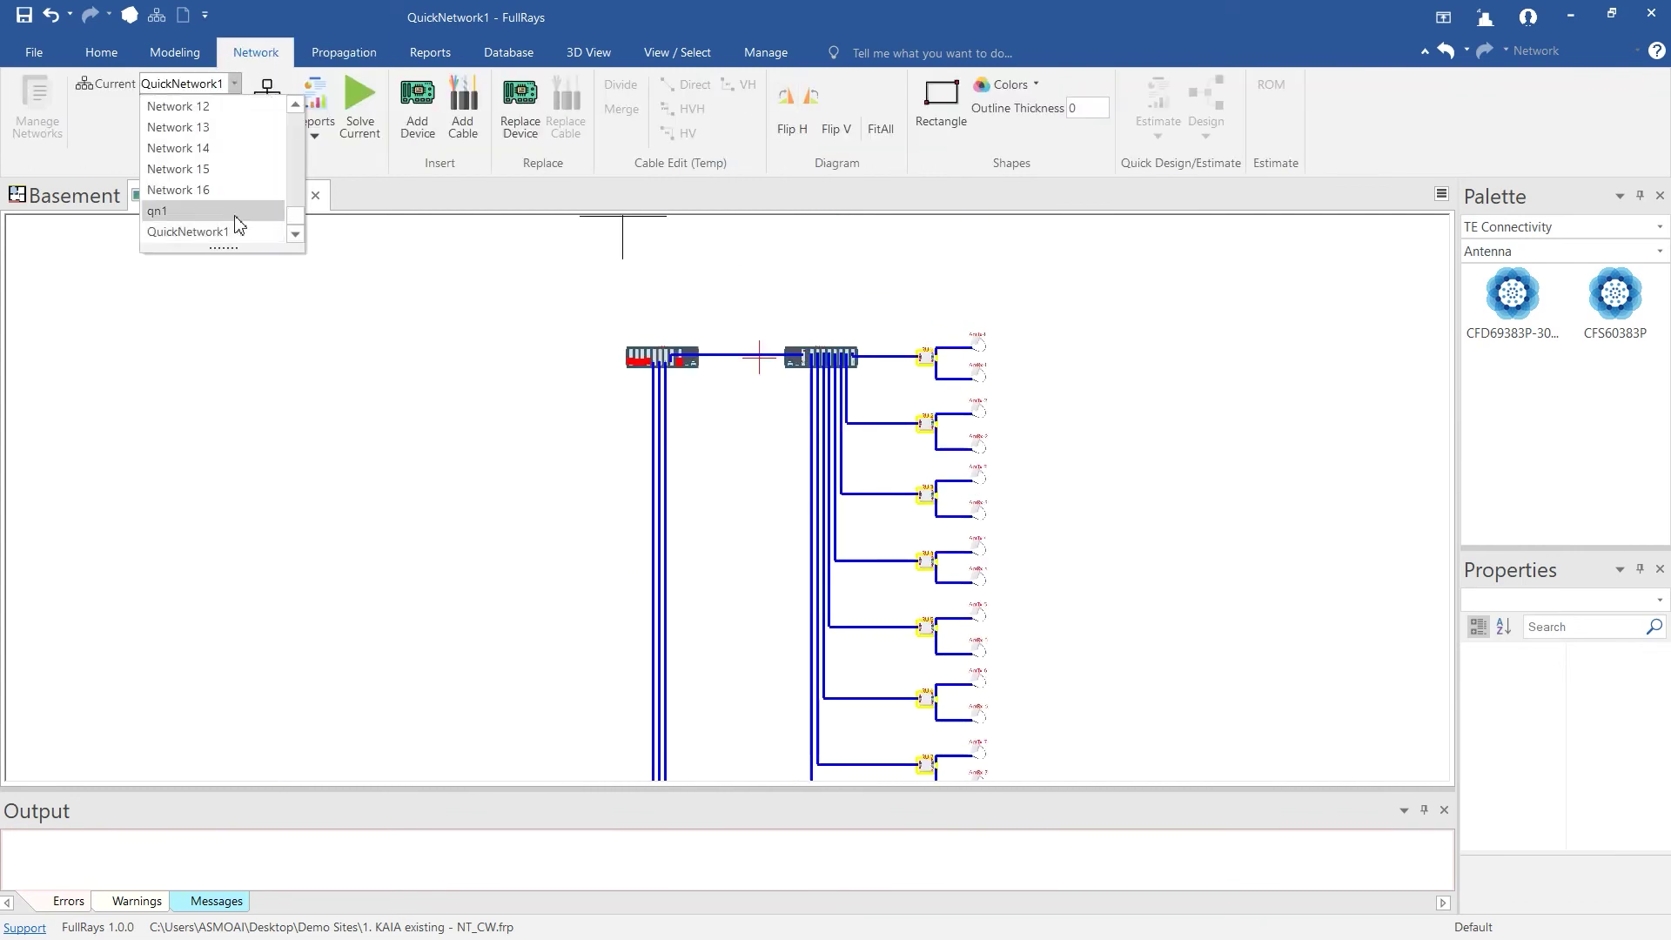
{"action": "left_click", "coordinate": [228, 233]}
{"action": "scroll", "coordinate": [646, 437], "scroll_direction": "up", "scroll_amount": 3}
{"action": "left_click", "coordinate": [217, 195]}
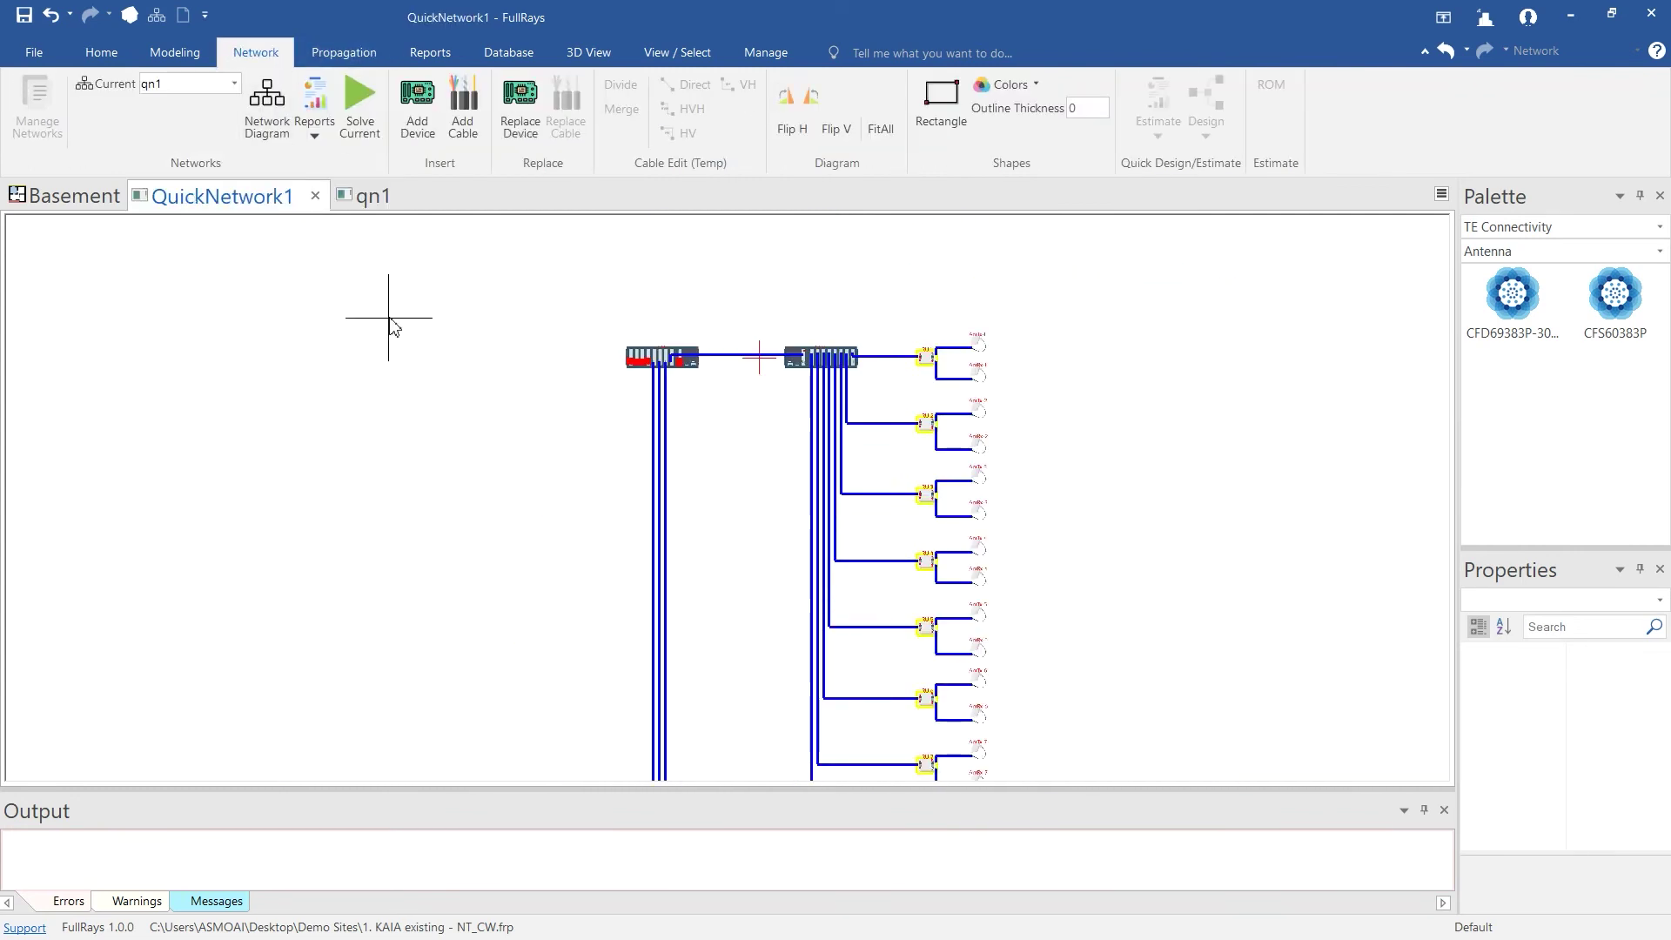
{"action": "scroll", "coordinate": [440, 356], "scroll_direction": "up", "scroll_amount": 6}
{"action": "key", "text": "ctrl+v"}
{"action": "left_click", "coordinate": [676, 352]}
{"action": "scroll", "coordinate": [431, 517], "scroll_direction": "down", "scroll_amount": 4}
{"action": "scroll", "coordinate": [653, 483], "scroll_direction": "up", "scroll_amount": 4}
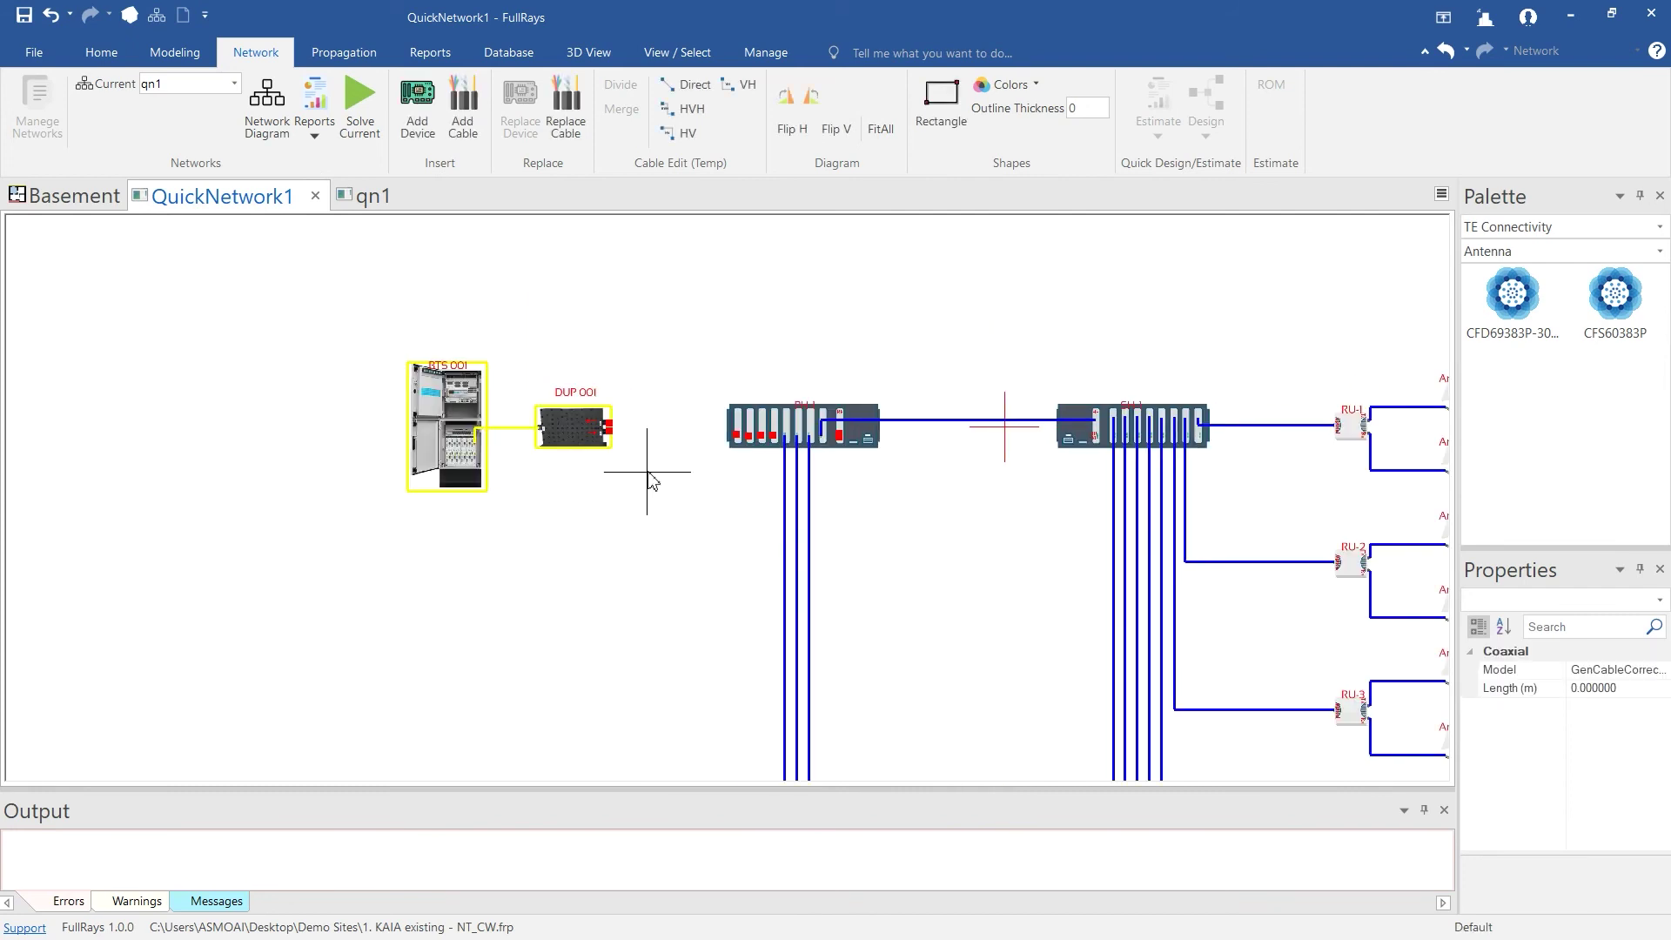
- Choose the coaxial cable LDF5-50A from the Default Database as the cable to add to the diagram
{"action": "left_click", "coordinate": [417, 109]}
{"action": "left_click", "coordinate": [998, 751]}
{"action": "left_click", "coordinate": [462, 107]}
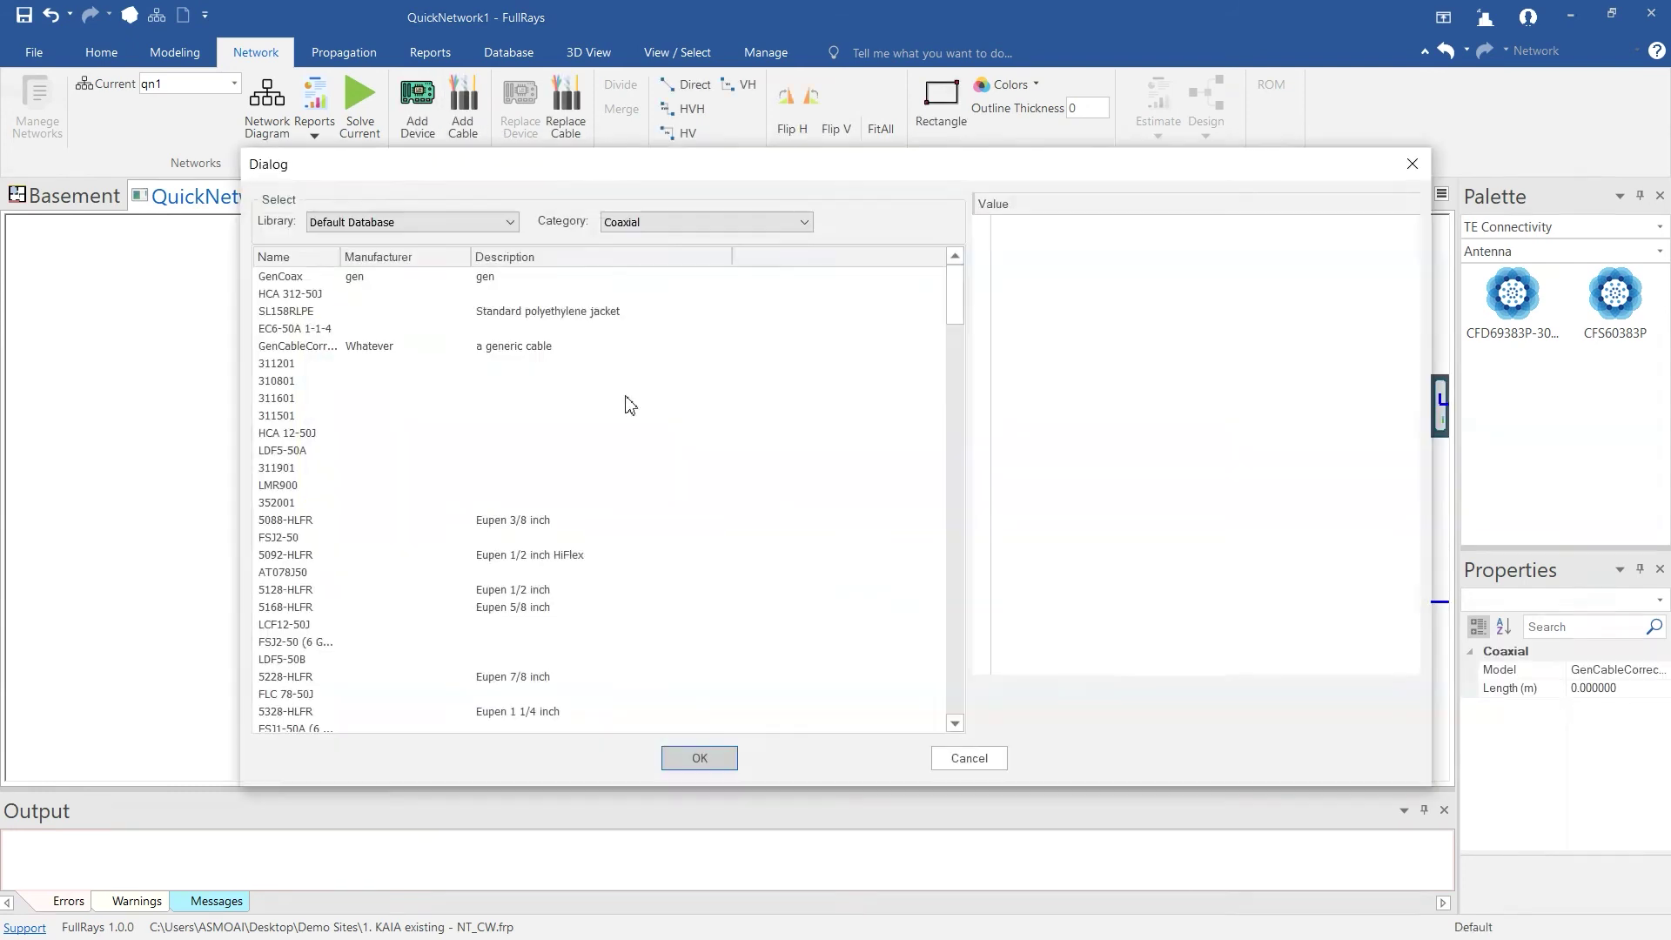
{"action": "left_click", "coordinate": [657, 221]}
{"action": "left_click", "coordinate": [654, 253]}
{"action": "left_click", "coordinate": [429, 276]}
{"action": "left_click", "coordinate": [665, 222]}
{"action": "left_click", "coordinate": [672, 239]}
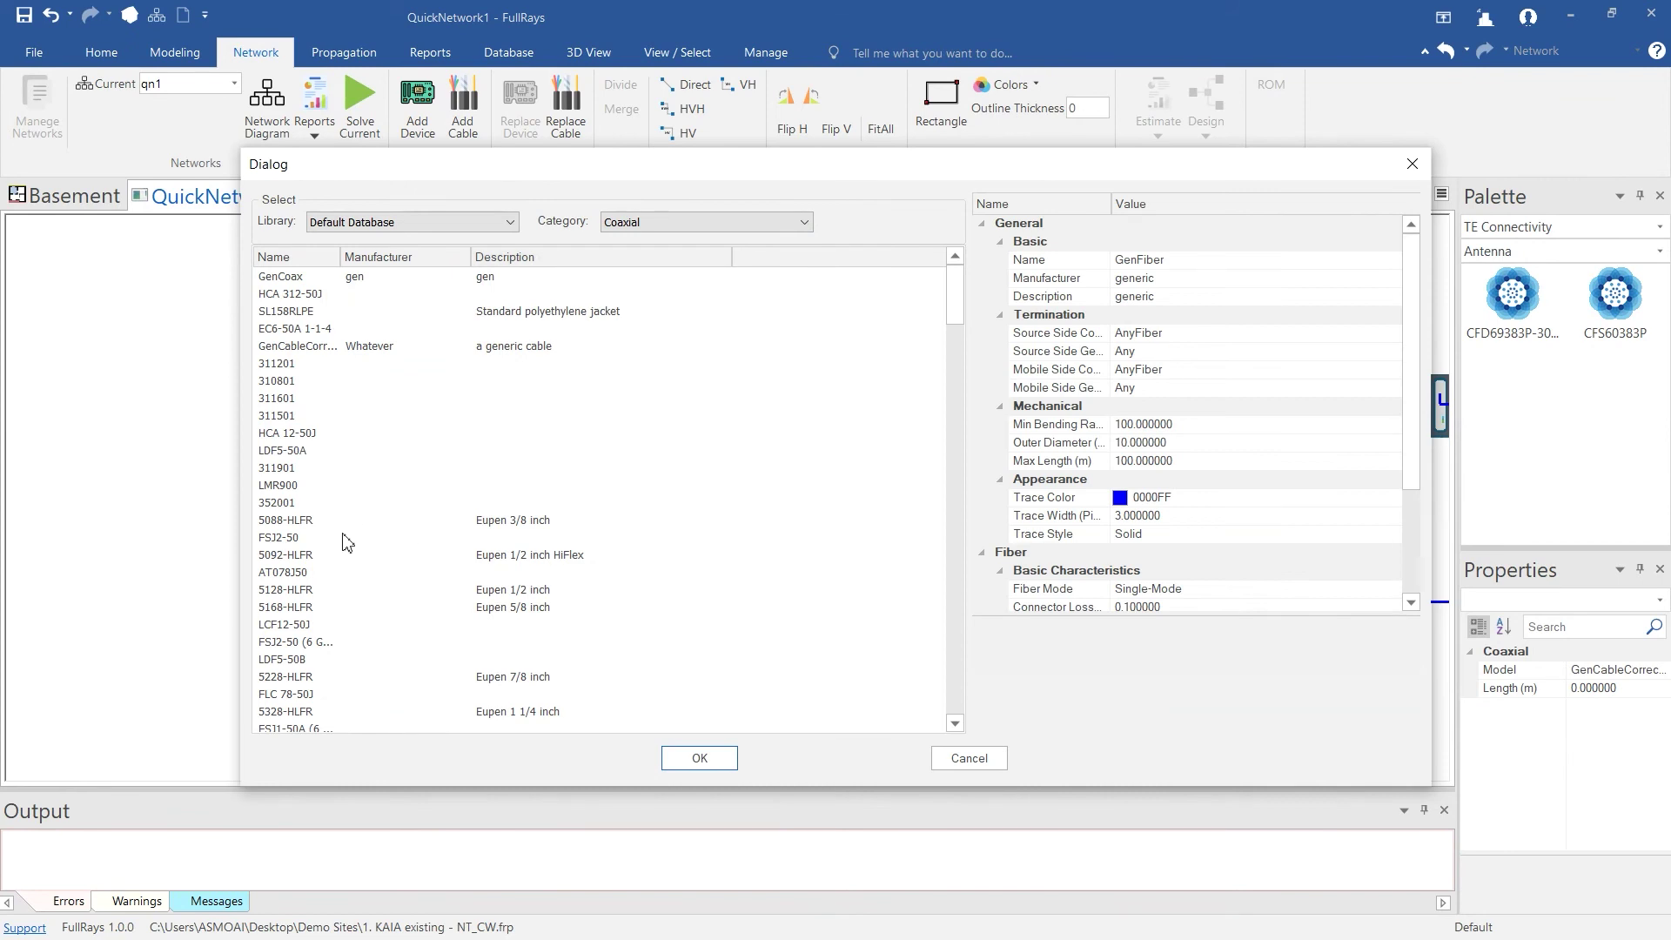
{"action": "double_click", "coordinate": [330, 454]}
- Connect the upper output port of DUP 001 to the RF module of the primary hub PH-1
{"action": "scroll", "coordinate": [599, 602], "scroll_direction": "up", "scroll_amount": 2}
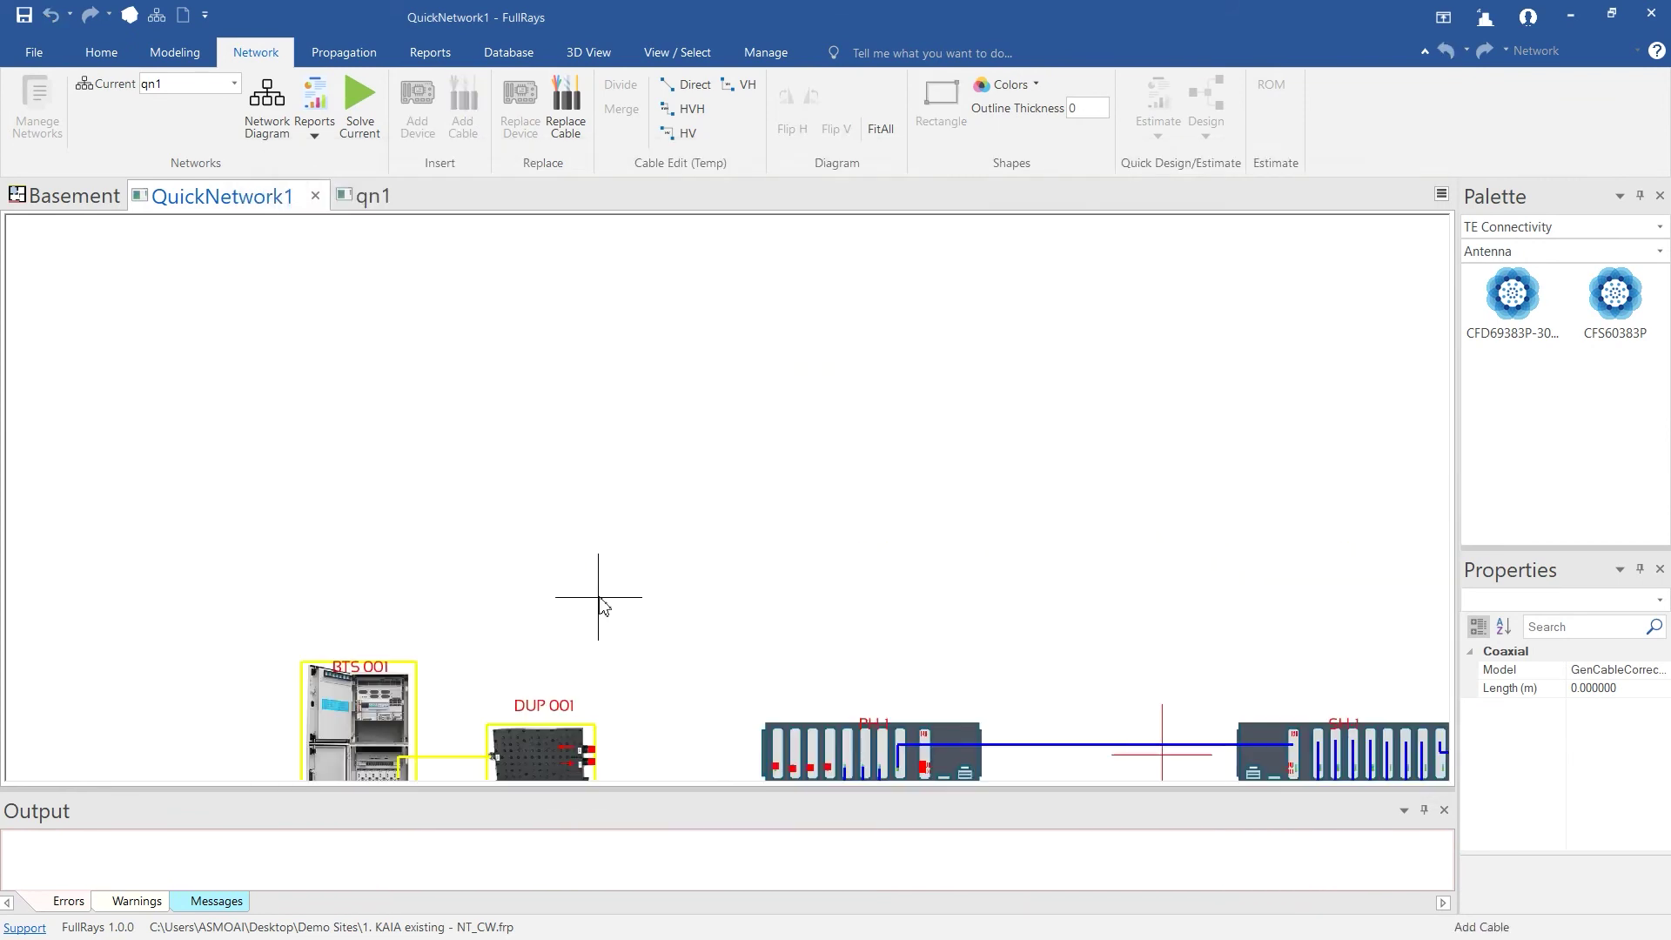
{"action": "scroll", "coordinate": [599, 602], "scroll_direction": "down", "scroll_amount": 2}
{"action": "scroll", "coordinate": [599, 602], "scroll_direction": "up", "scroll_amount": 1}
{"action": "scroll", "coordinate": [976, 379], "scroll_direction": "up", "scroll_amount": 5}
{"action": "left_click", "coordinate": [1010, 400]}
{"action": "scroll", "coordinate": [1009, 401], "scroll_direction": "down", "scroll_amount": 3}
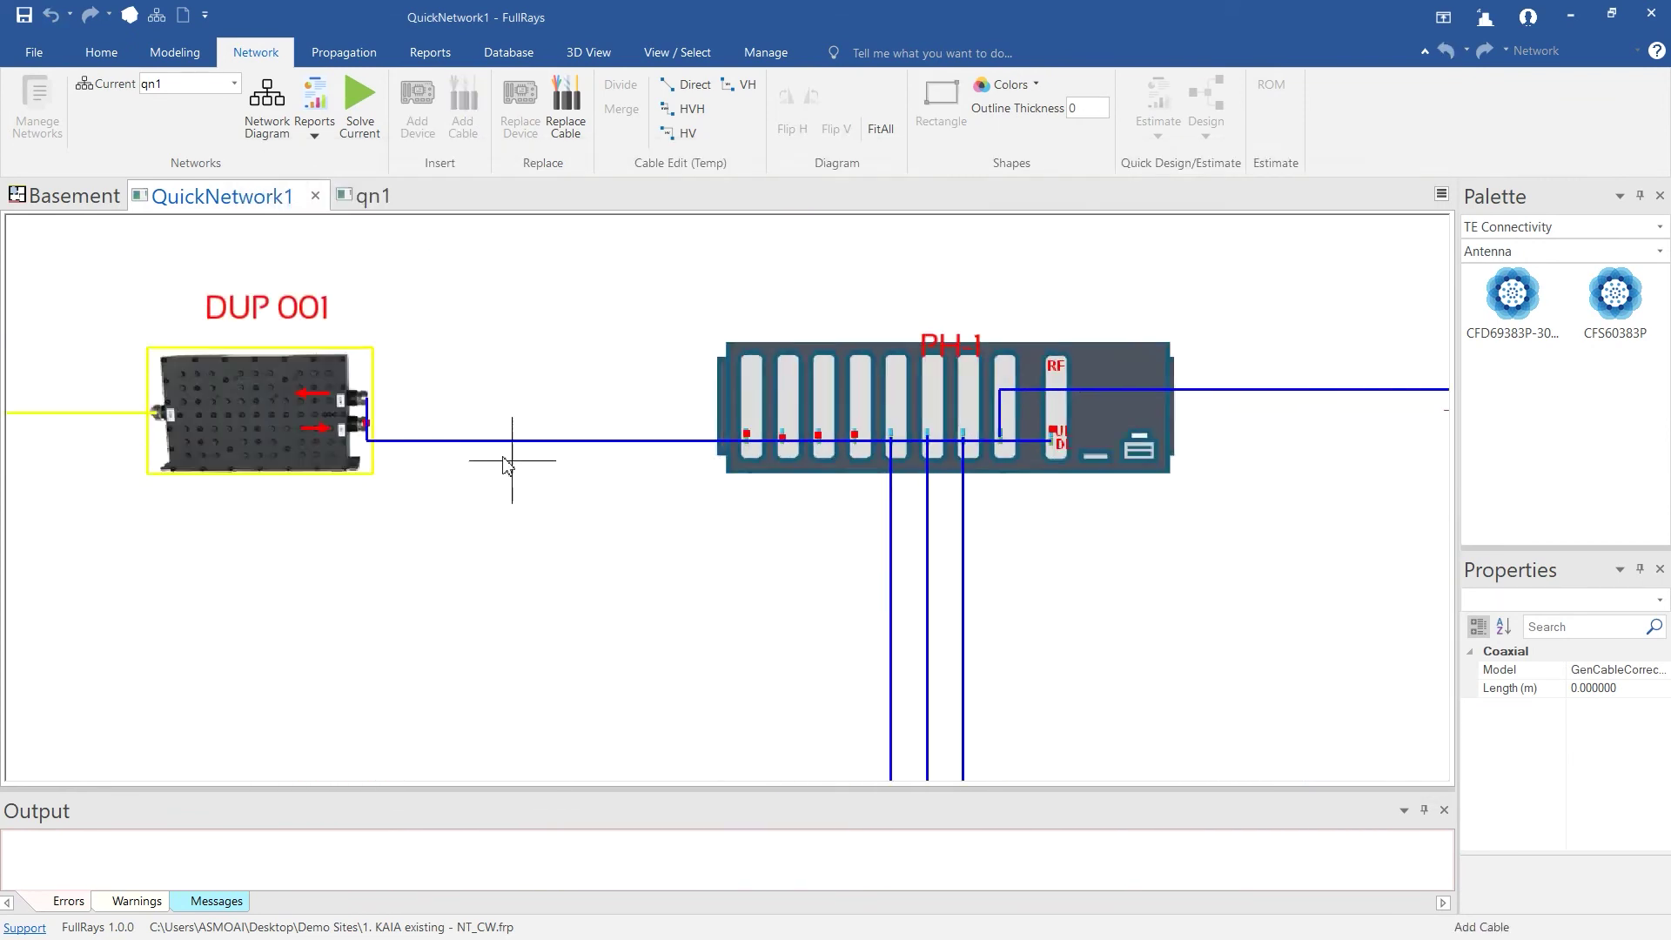
- Connect the lower output port of DUP 001 to the remaining RF port of PH-1 with a second cable
{"action": "scroll", "coordinate": [370, 431], "scroll_direction": "up", "scroll_amount": 3}
{"action": "left_click", "coordinate": [367, 433]}
{"action": "scroll", "coordinate": [348, 557], "scroll_direction": "down", "scroll_amount": 2}
{"action": "scroll", "coordinate": [1101, 517], "scroll_direction": "up", "scroll_amount": 3}
{"action": "left_click", "coordinate": [1183, 511]}
{"action": "scroll", "coordinate": [823, 482], "scroll_direction": "down", "scroll_amount": 5}
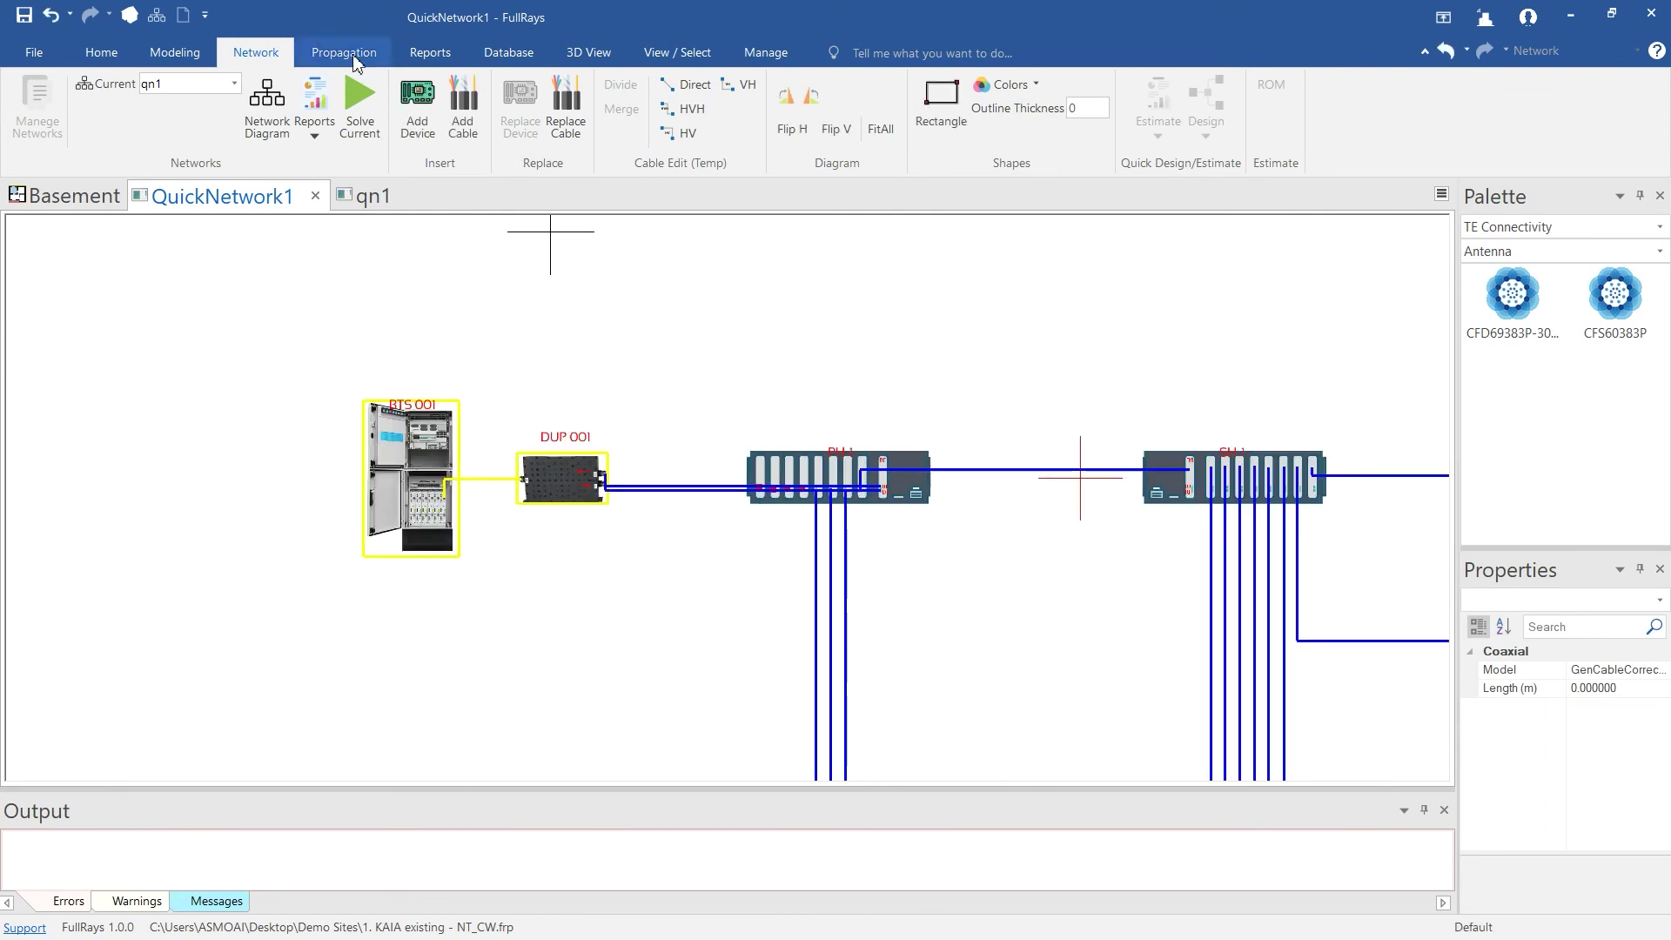
- Return to the Basement floor plan and examine the placement of QuickNetwork1's devices and cable routes
{"action": "scroll", "coordinate": [170, 453], "scroll_direction": "down", "scroll_amount": 3}
{"action": "scroll", "coordinate": [1131, 472], "scroll_direction": "up", "scroll_amount": 3}
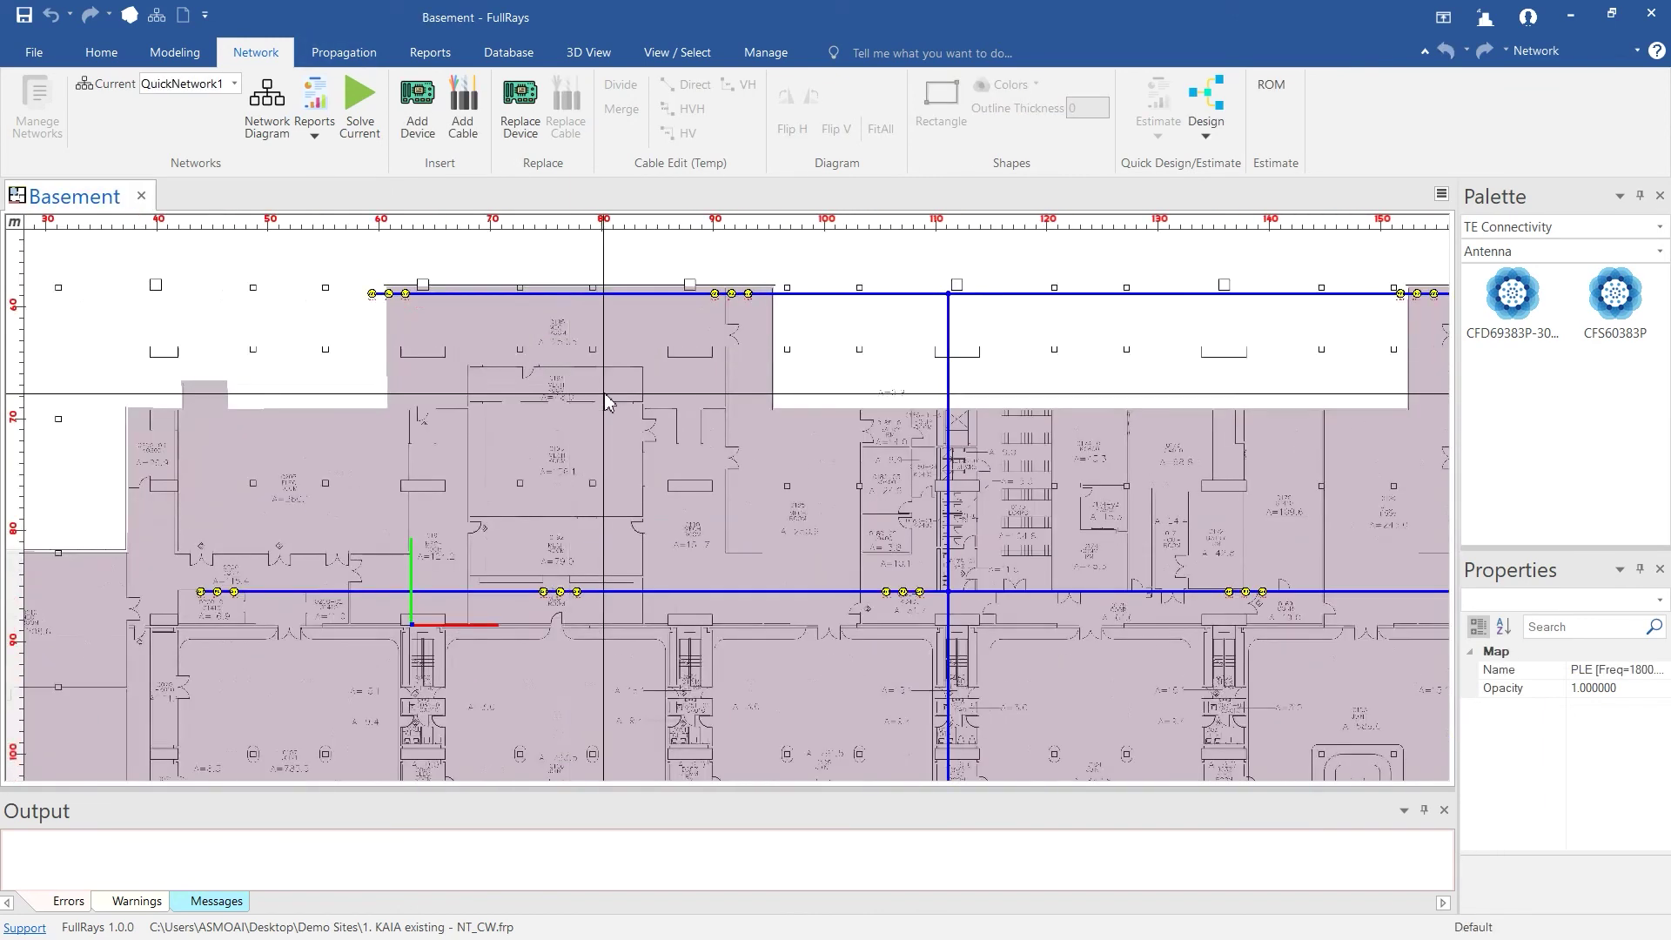
{"action": "scroll", "coordinate": [604, 398], "scroll_direction": "up", "scroll_amount": 5}
{"action": "scroll", "coordinate": [601, 620], "scroll_direction": "down", "scroll_amount": 4}
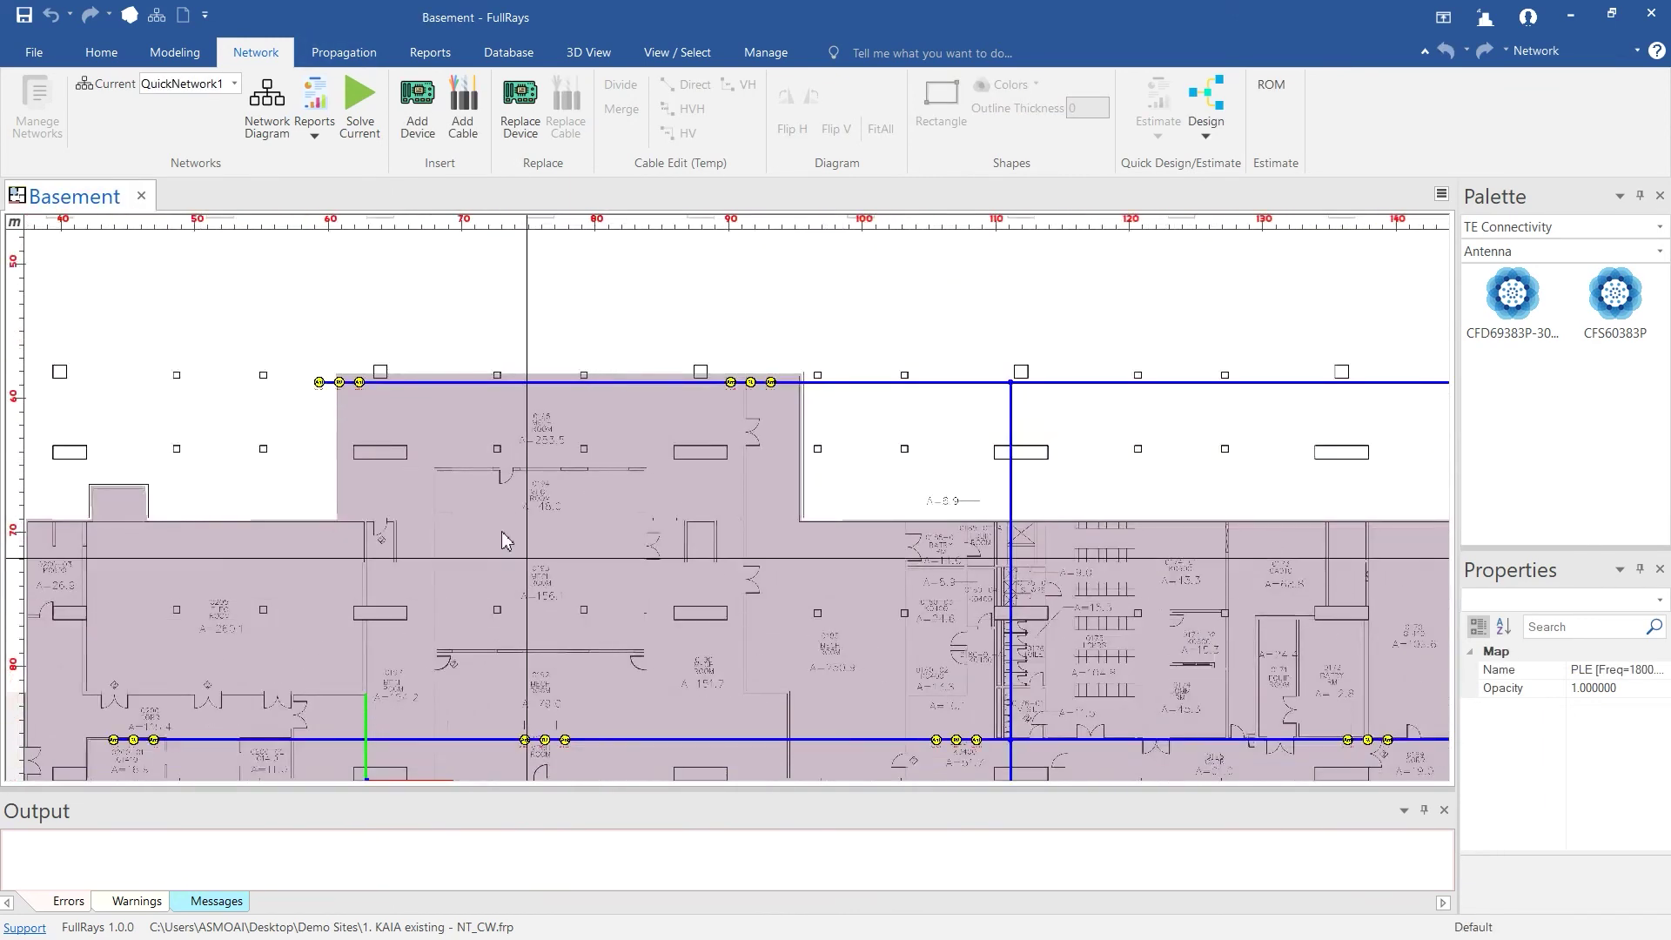
{"action": "scroll", "coordinate": [487, 557], "scroll_direction": "down", "scroll_amount": 4}
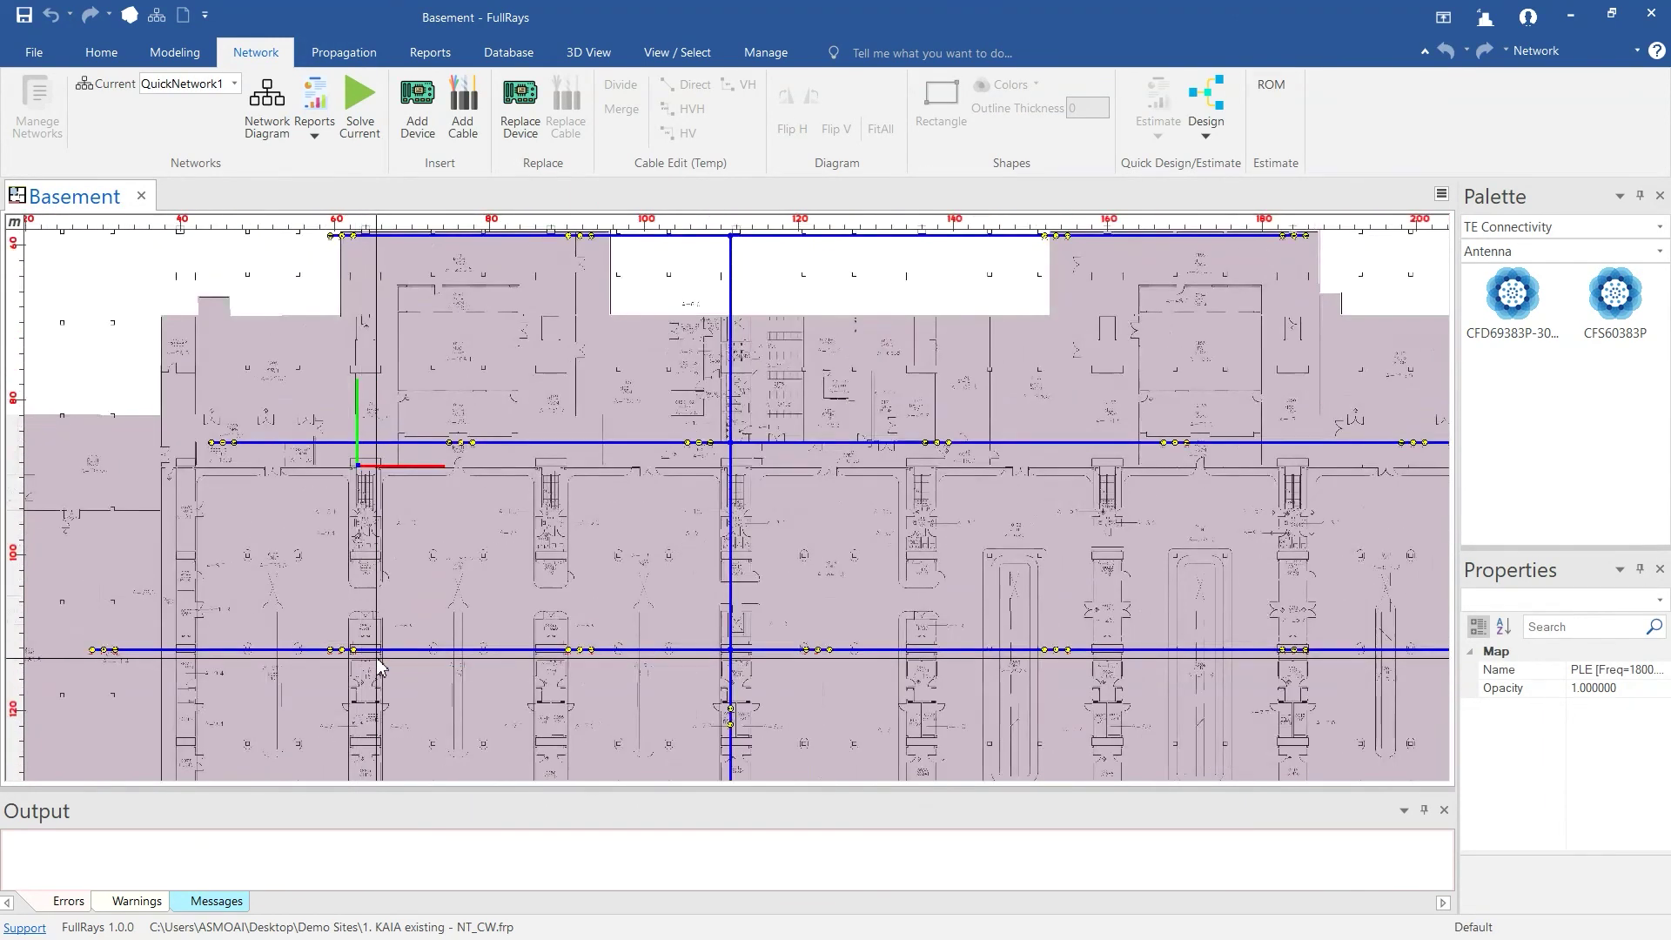
- Run the PLE propagation prediction on the Basement with a nominal Tx power of 18 dBm and a path loss exponent of 5.4
{"action": "scroll", "coordinate": [379, 666], "scroll_direction": "down", "scroll_amount": 2}
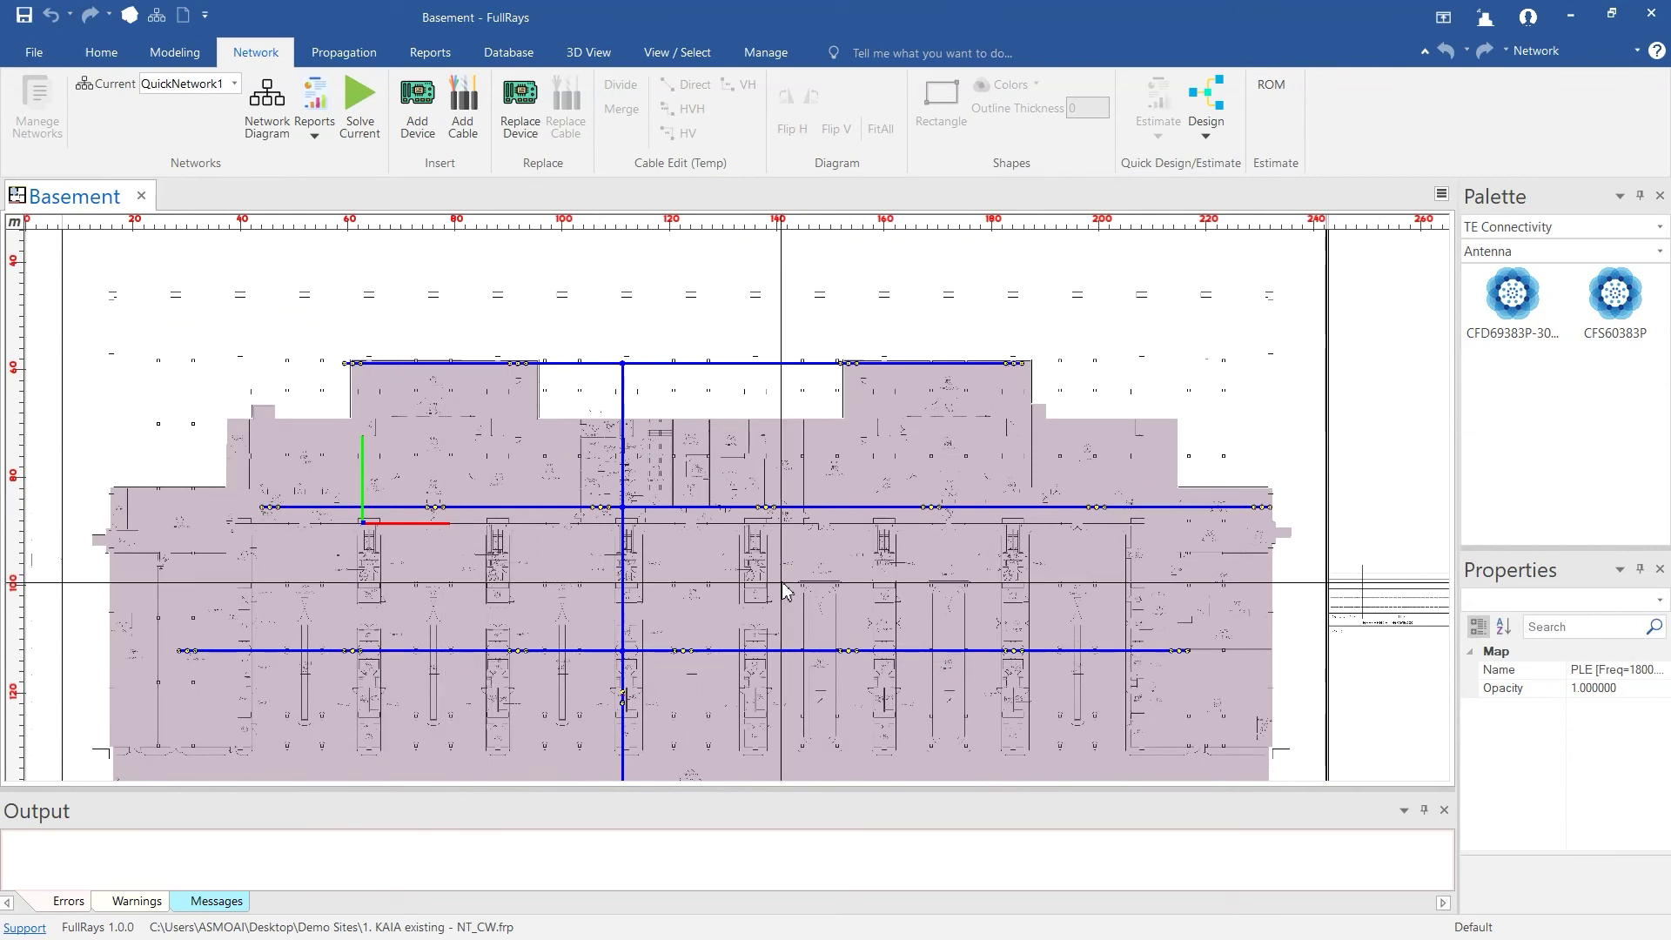
{"action": "left_click_drag", "start_coordinate": [791, 623], "coordinate": [801, 545]}
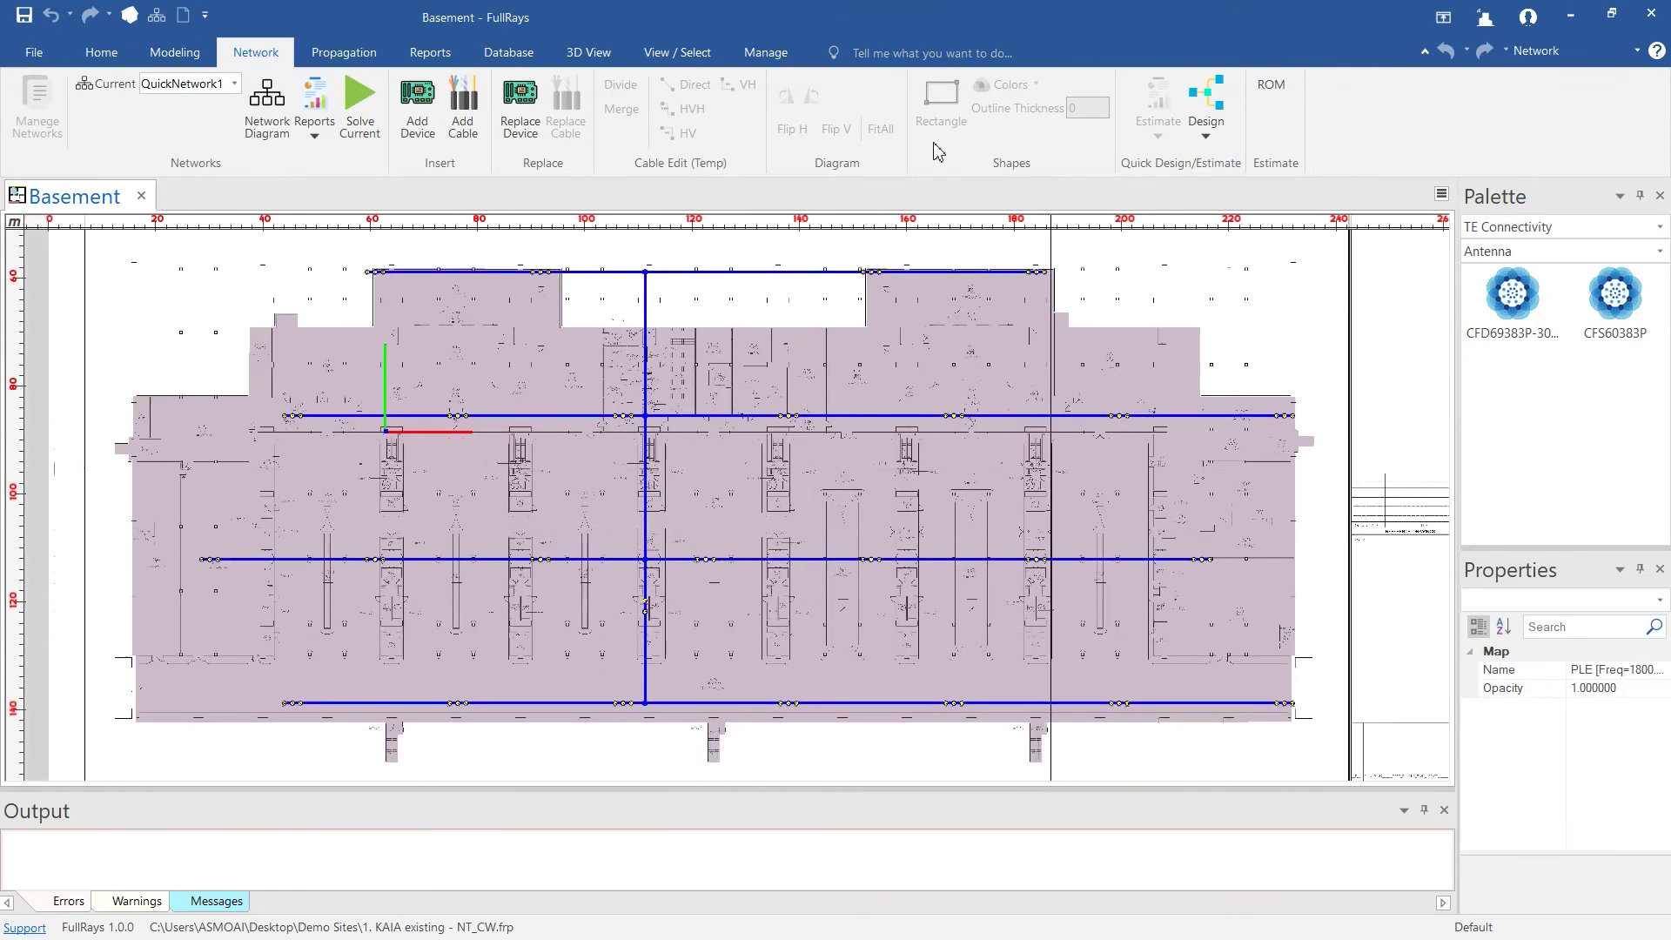
{"action": "left_click", "coordinate": [332, 61]}
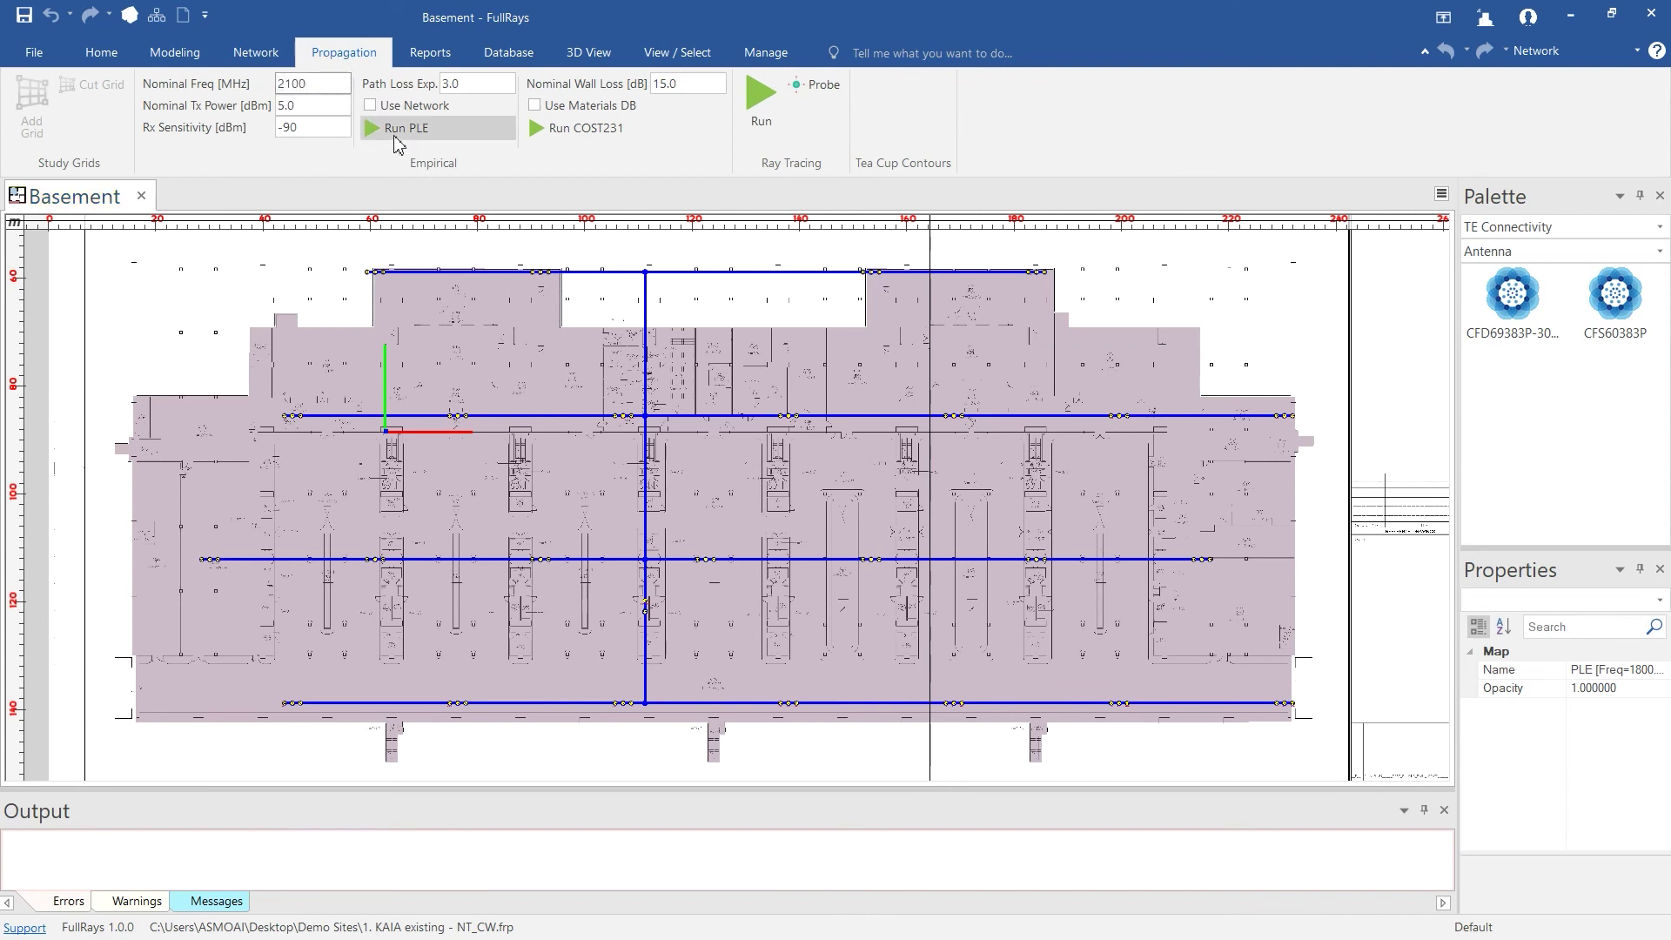
{"action": "left_click", "coordinate": [313, 105]}
{"action": "type", "text": "18"}
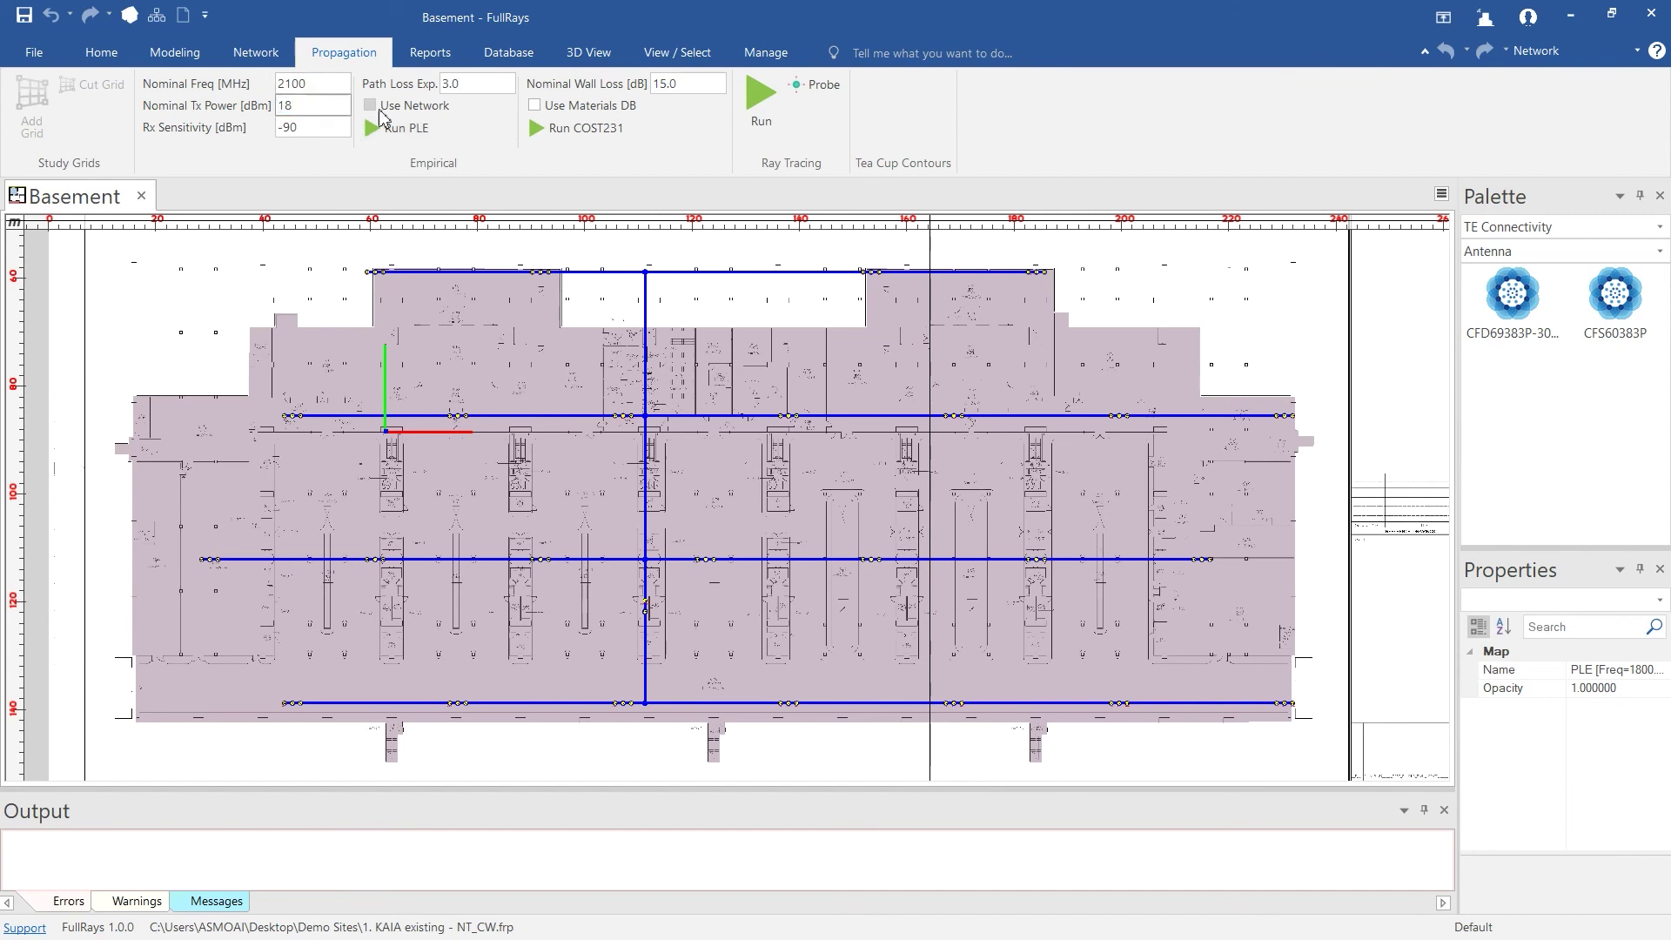
{"action": "left_click", "coordinate": [496, 90]}
{"action": "type", "text": "5.4"}
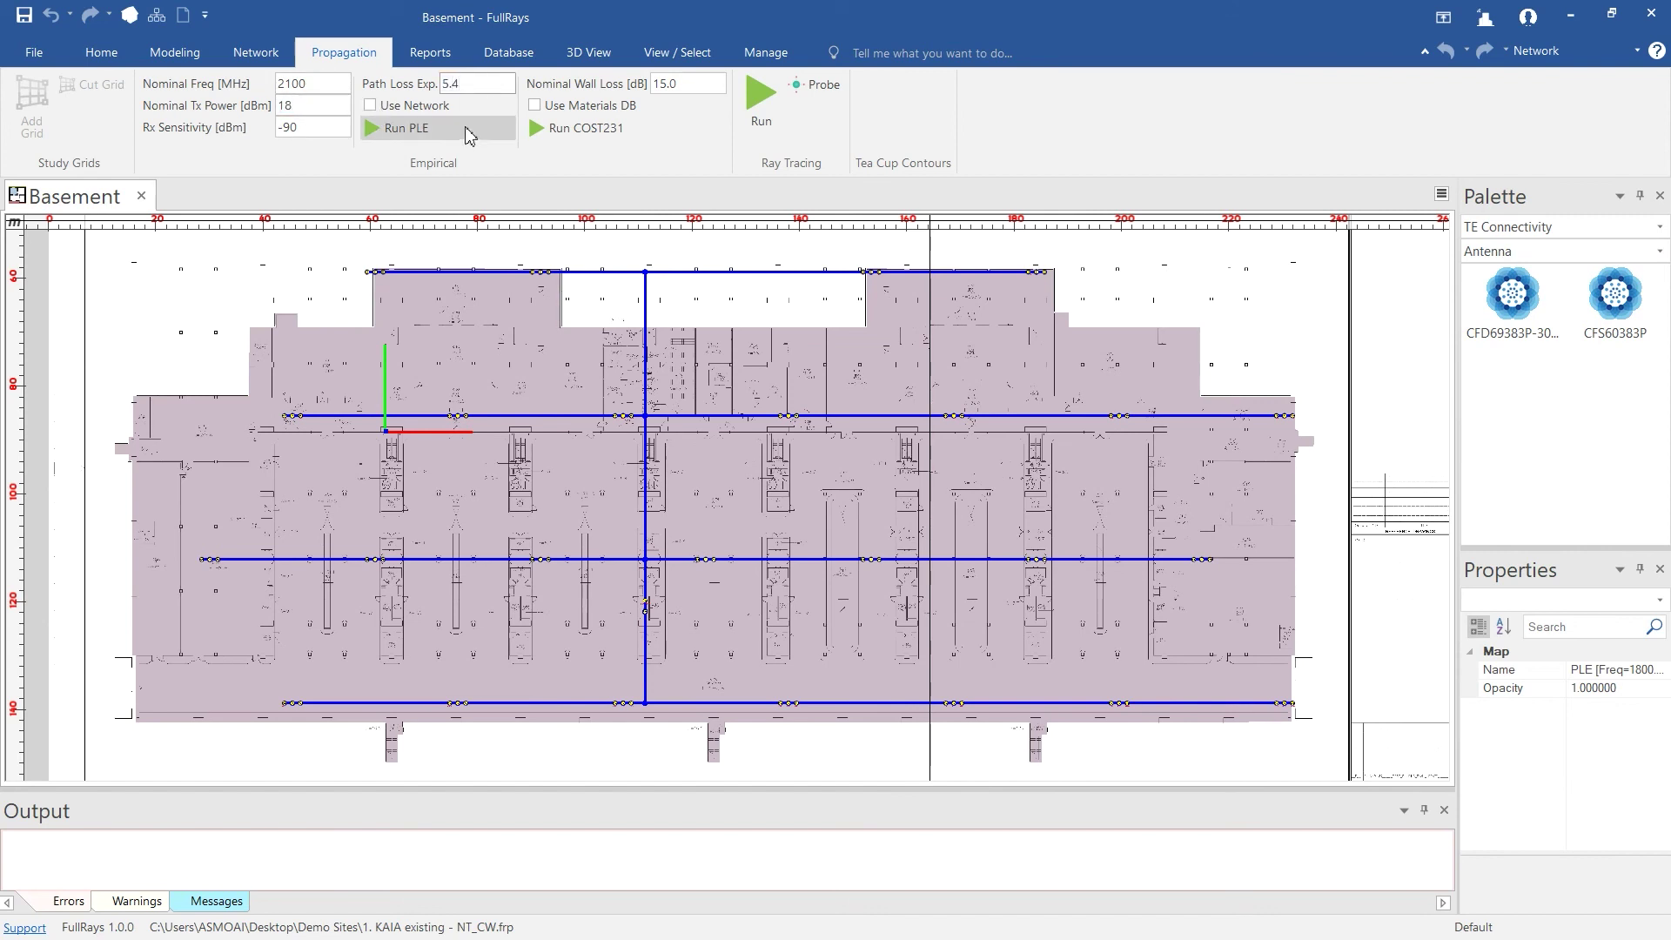
{"action": "left_click", "coordinate": [437, 133]}
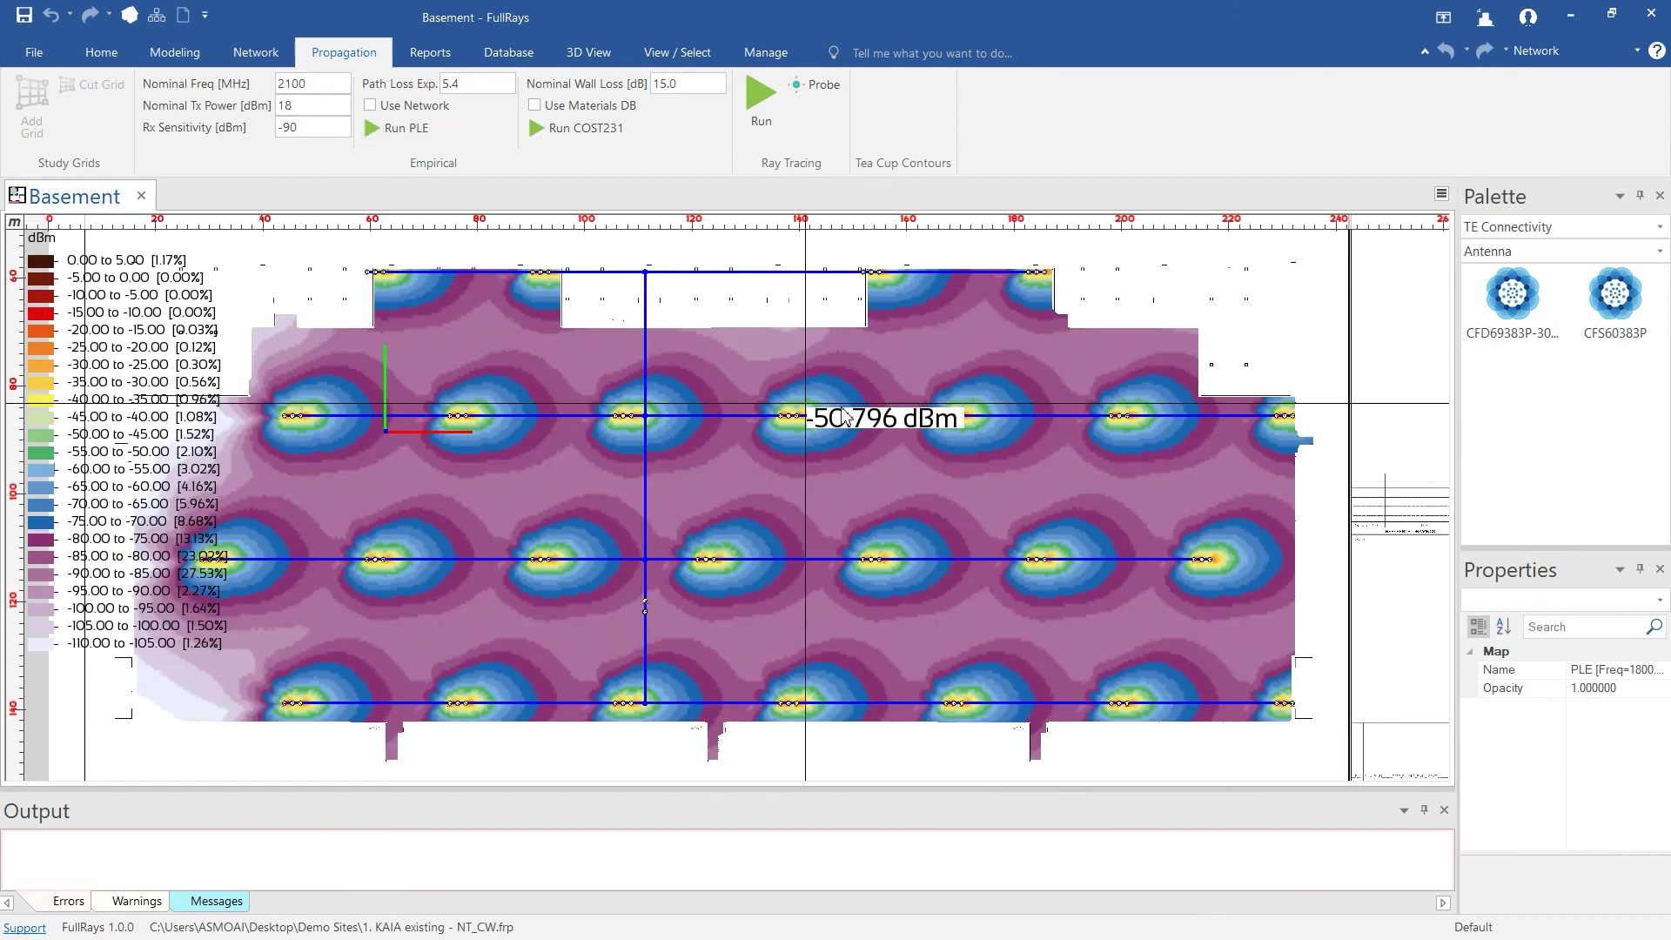
- Set the opacity of the selected PLE coverage map to 0.5
{"action": "scroll", "coordinate": [947, 422], "scroll_direction": "up", "scroll_amount": 2}
{"action": "scroll", "coordinate": [946, 422], "scroll_direction": "up", "scroll_amount": 2}
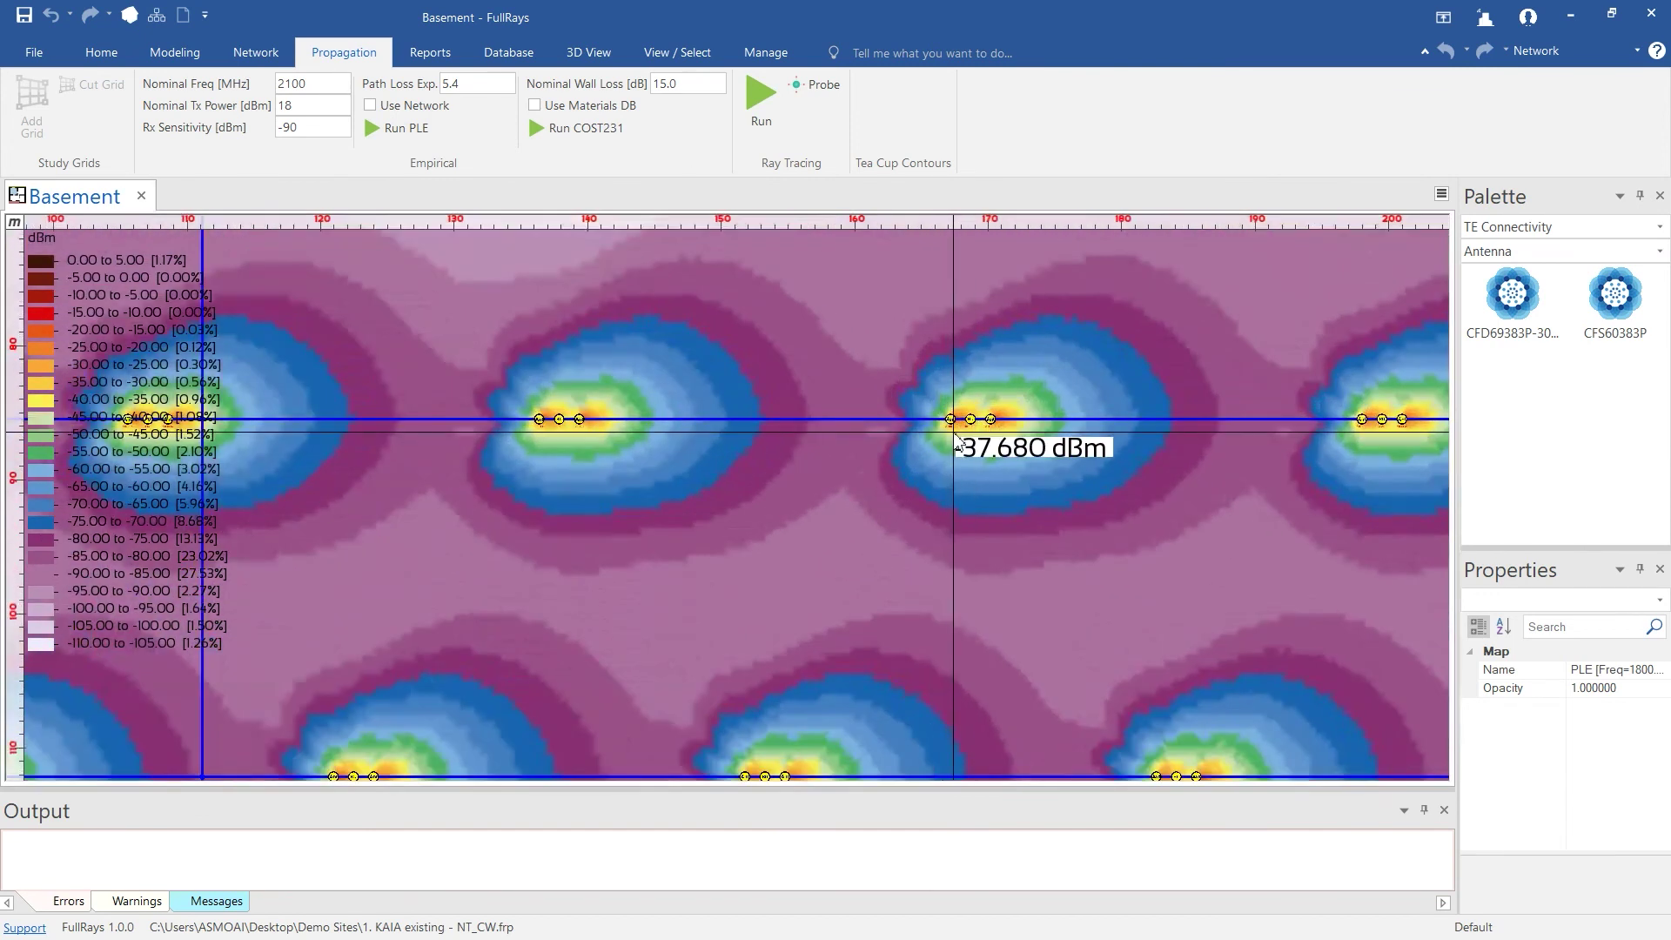
{"action": "scroll", "coordinate": [1044, 428], "scroll_direction": "down", "scroll_amount": 3}
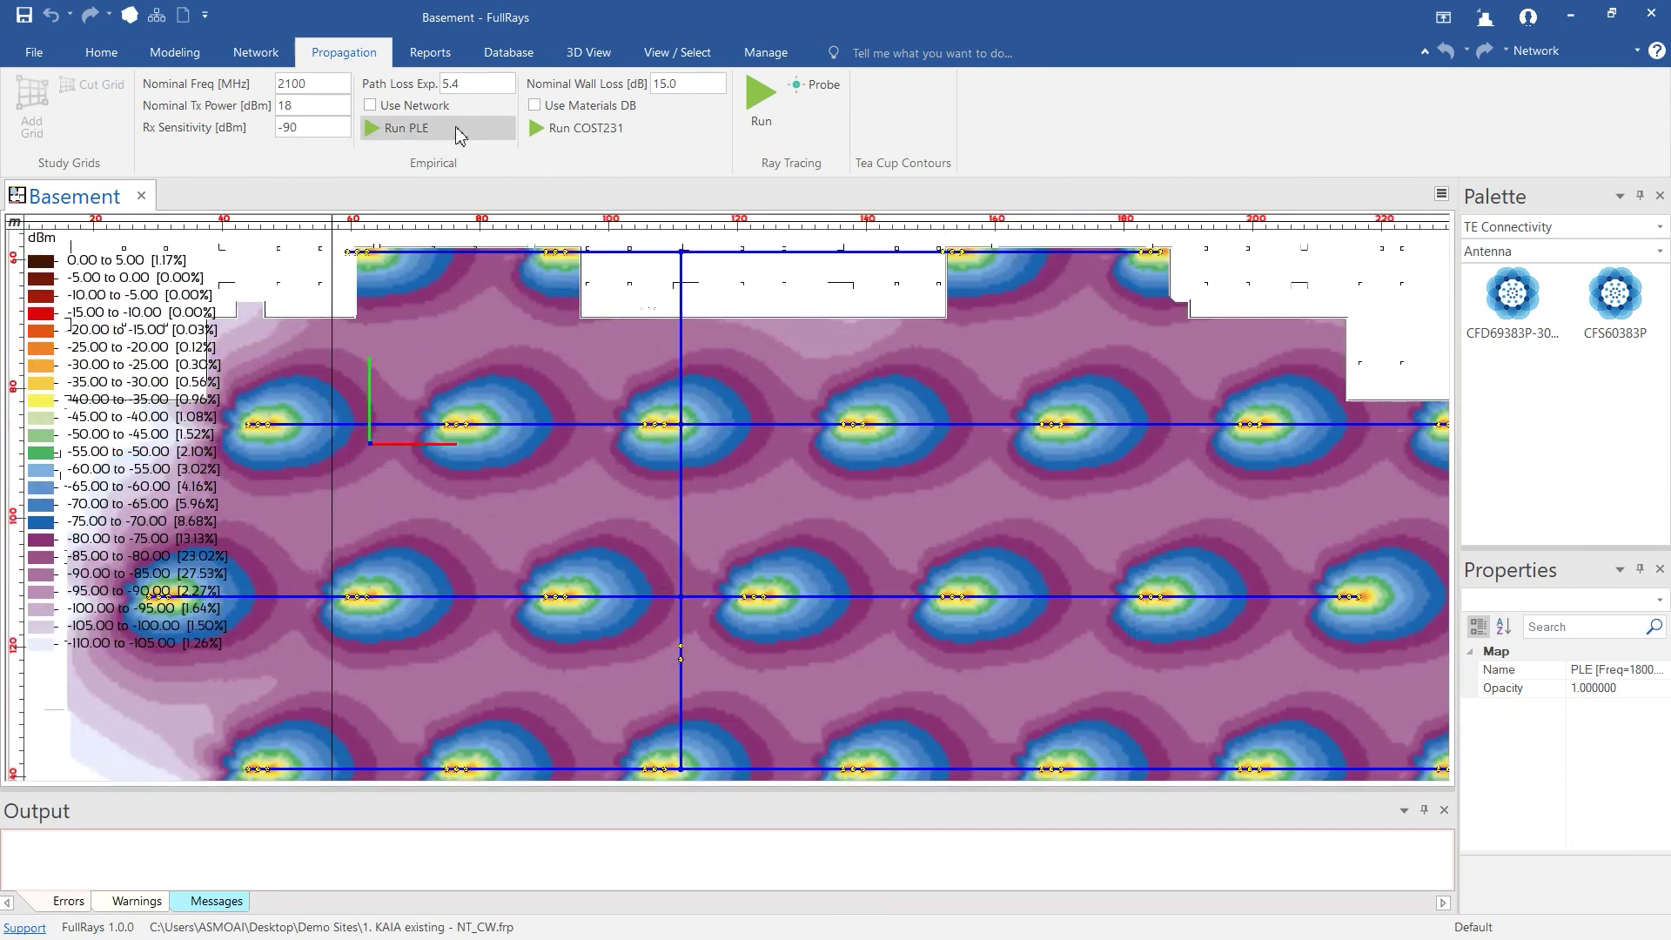
{"action": "scroll", "coordinate": [1027, 374], "scroll_direction": "down", "scroll_amount": 2}
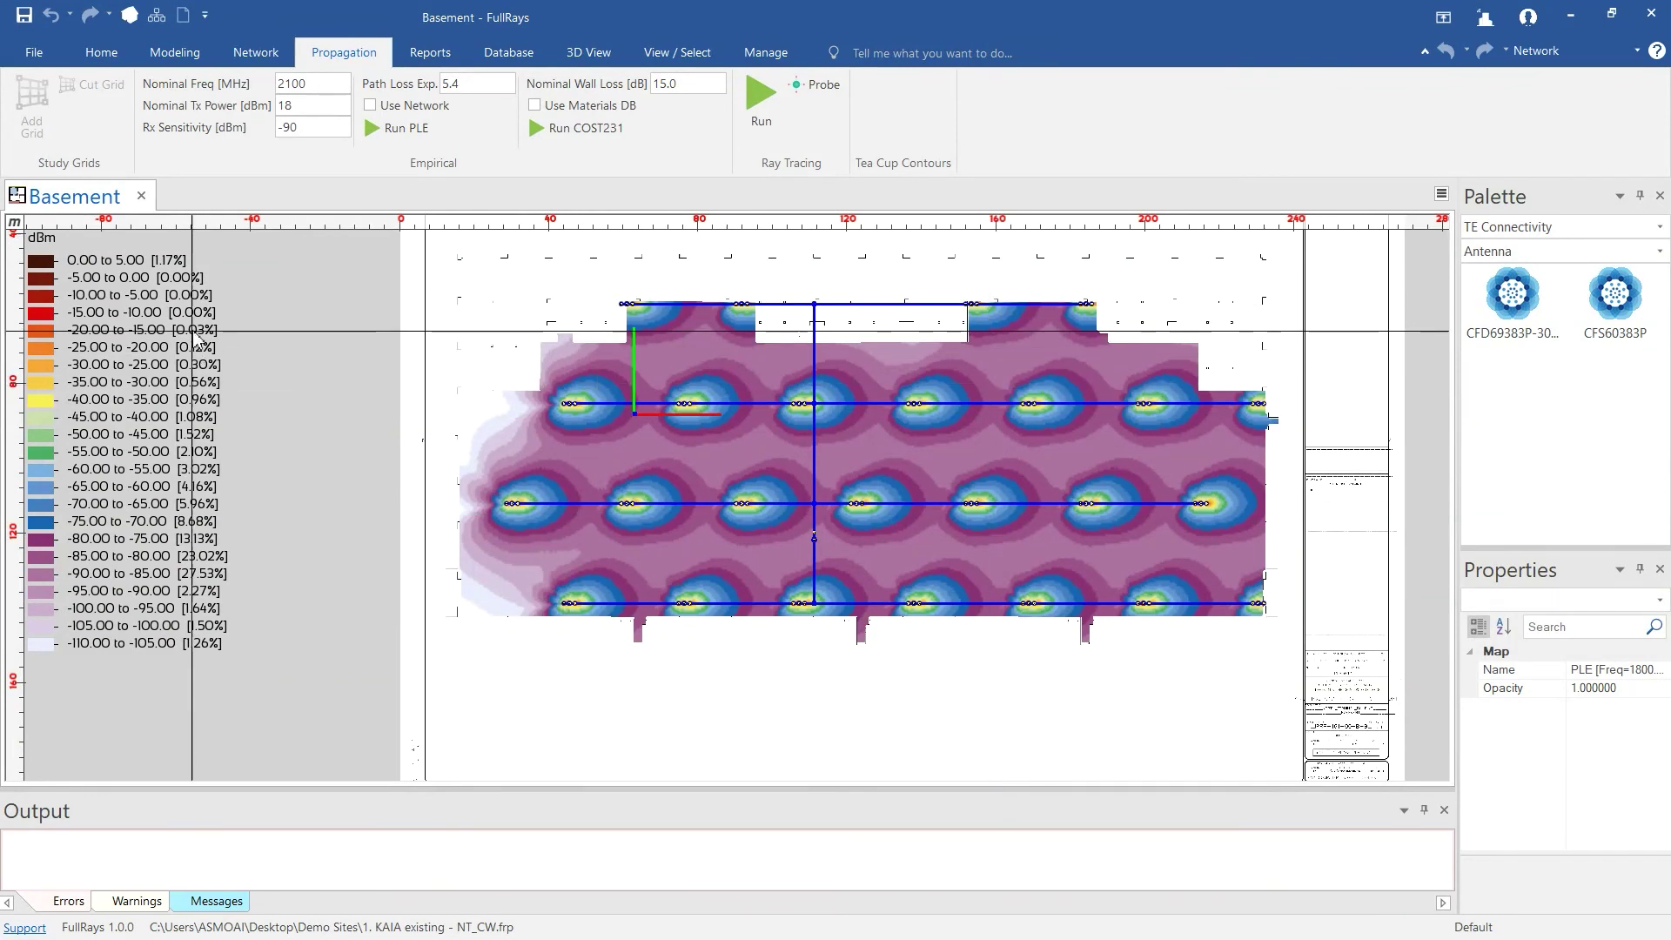
{"action": "left_click", "coordinate": [1601, 688]}
{"action": "left_click_drag", "start_coordinate": [1653, 698], "coordinate": [1514, 656]}
{"action": "type", "text": "0.5"}
{"action": "key", "text": "Return"}
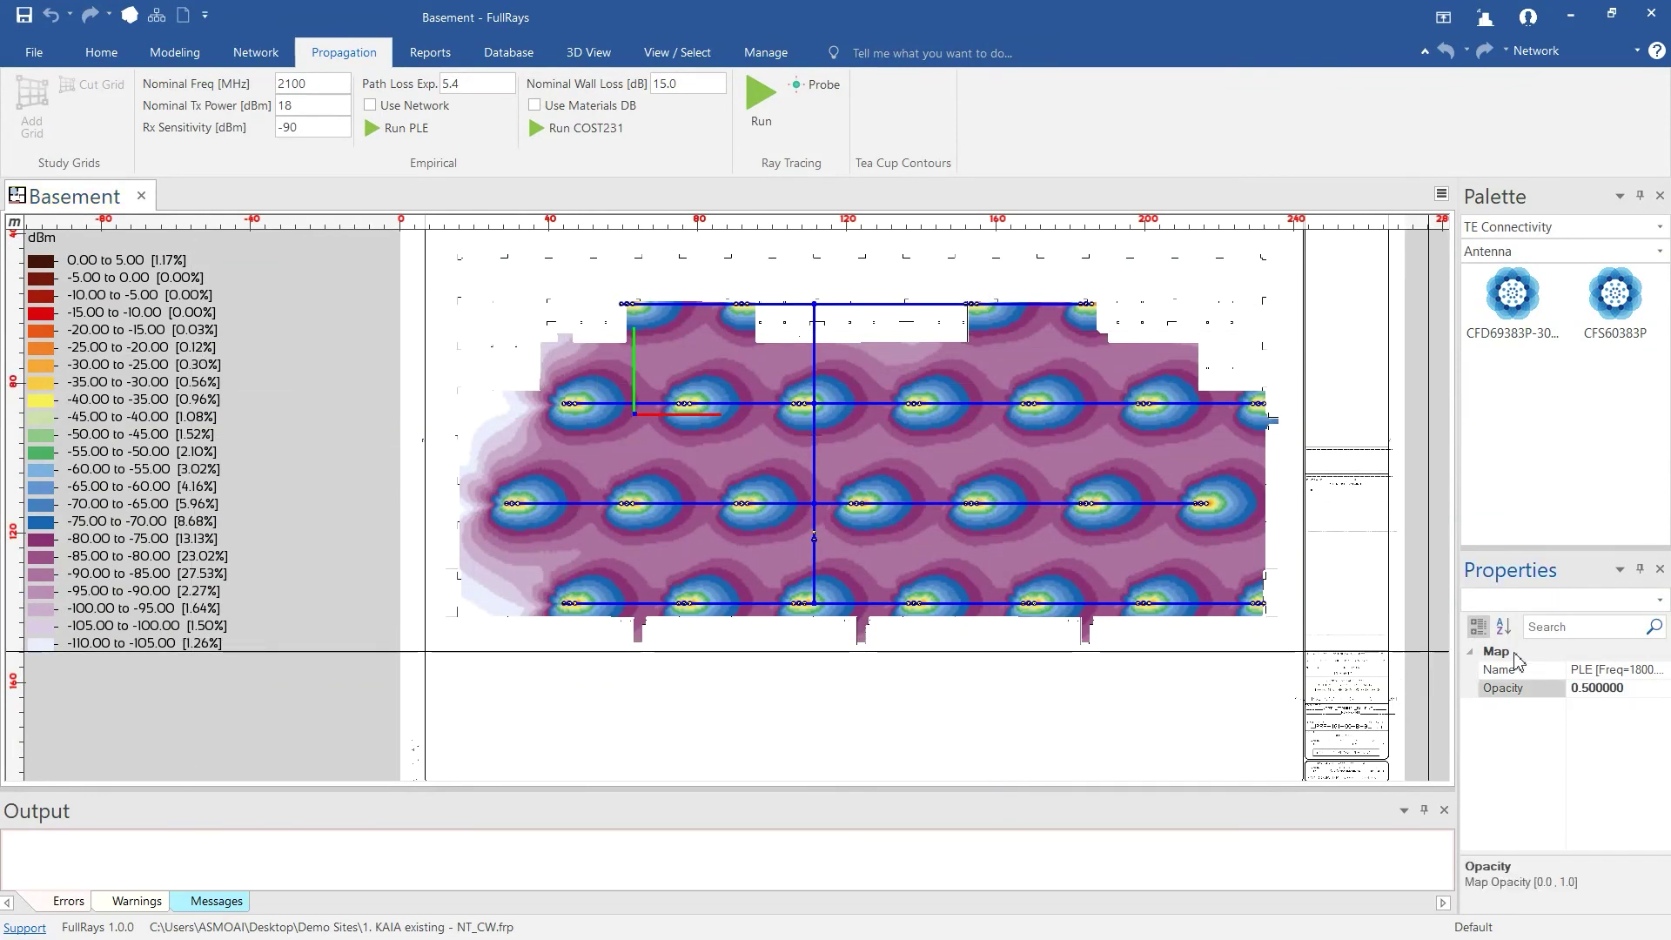
{"action": "left_click", "coordinate": [1253, 607]}
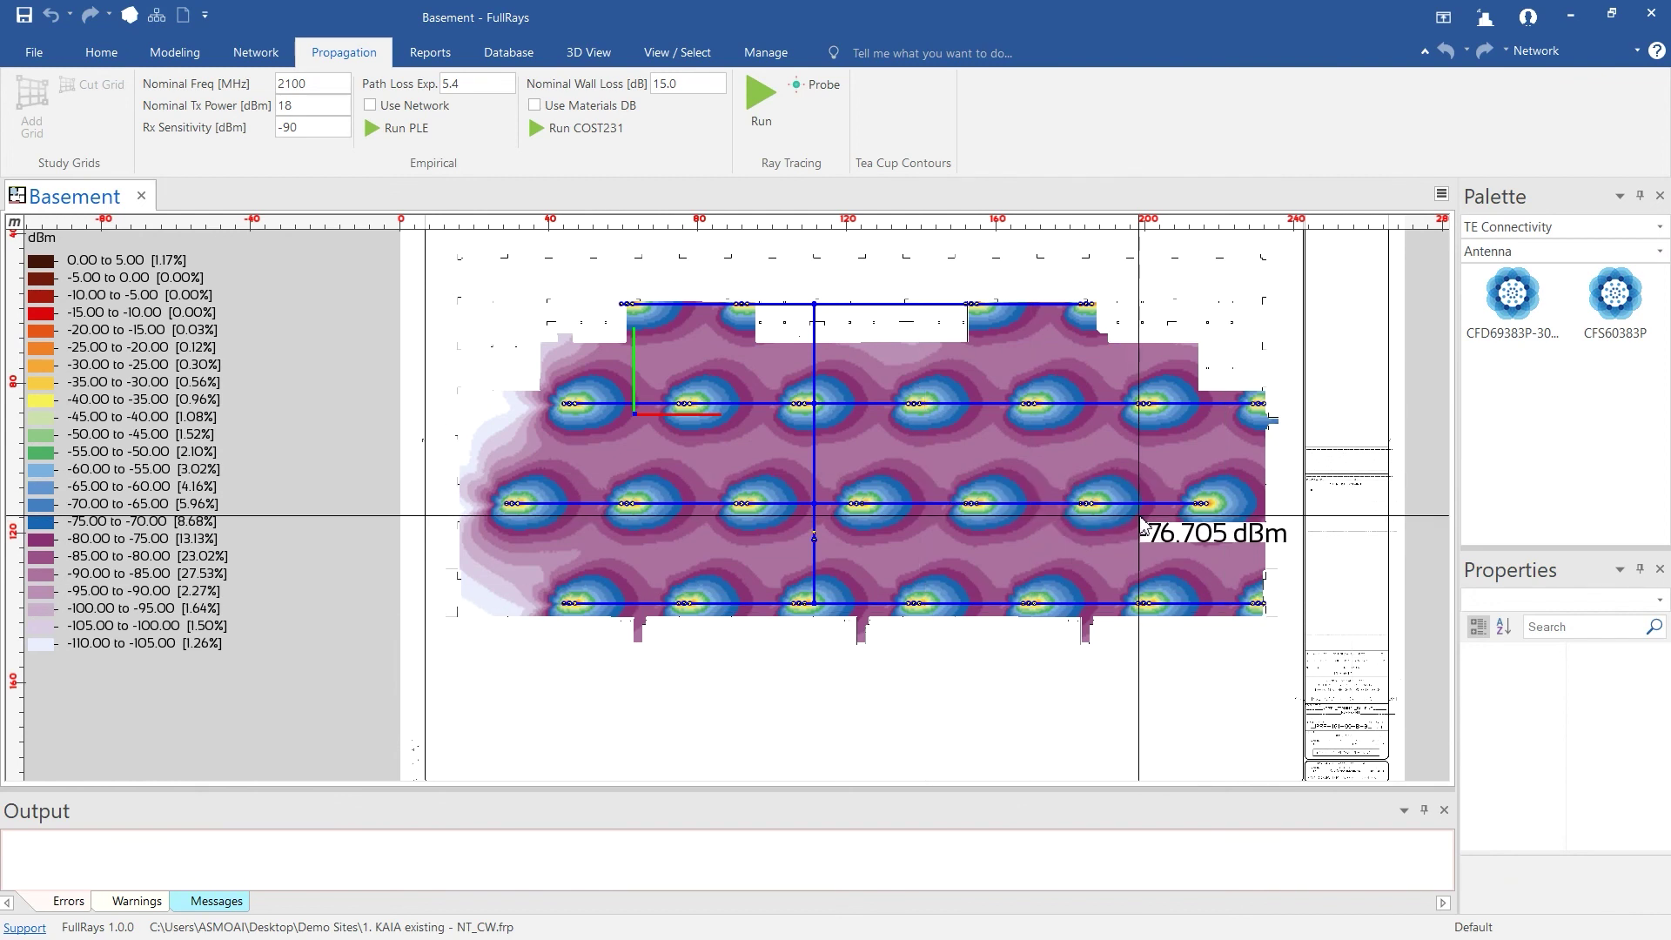